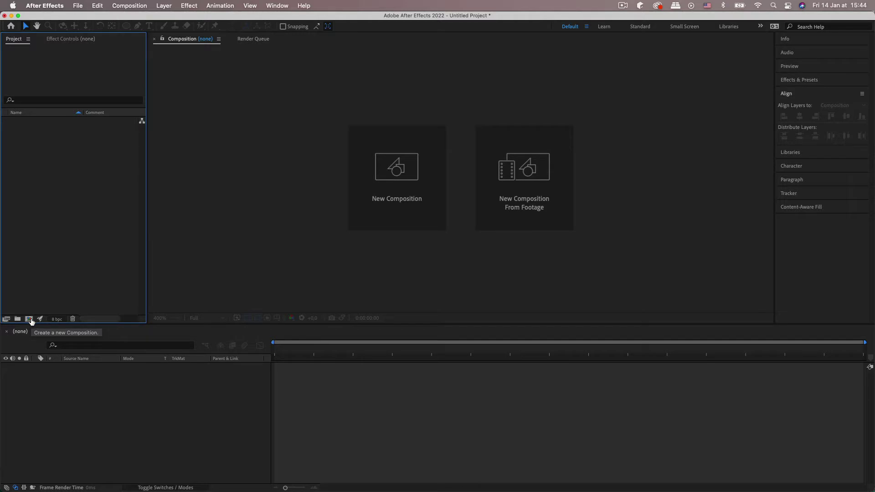
Create a 500 × 500 px composition named squares, with a 29.97 fps frame rate and a 10-second duration
click(29, 319)
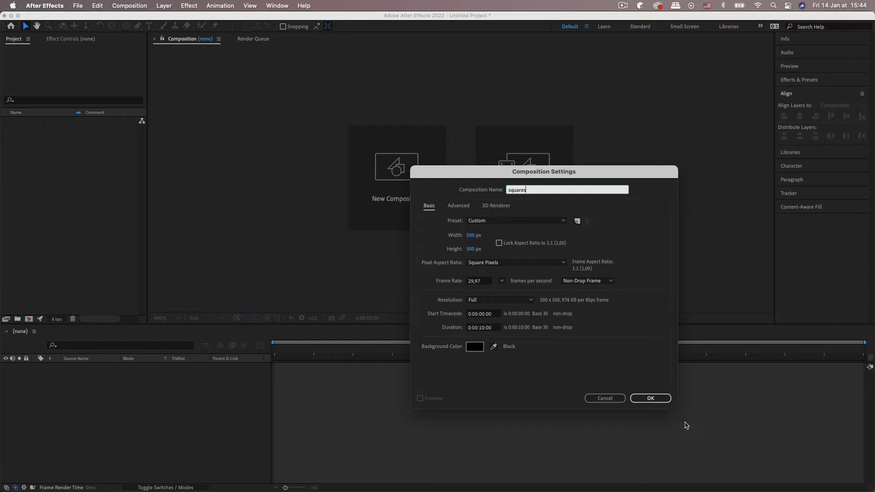
click(662, 399)
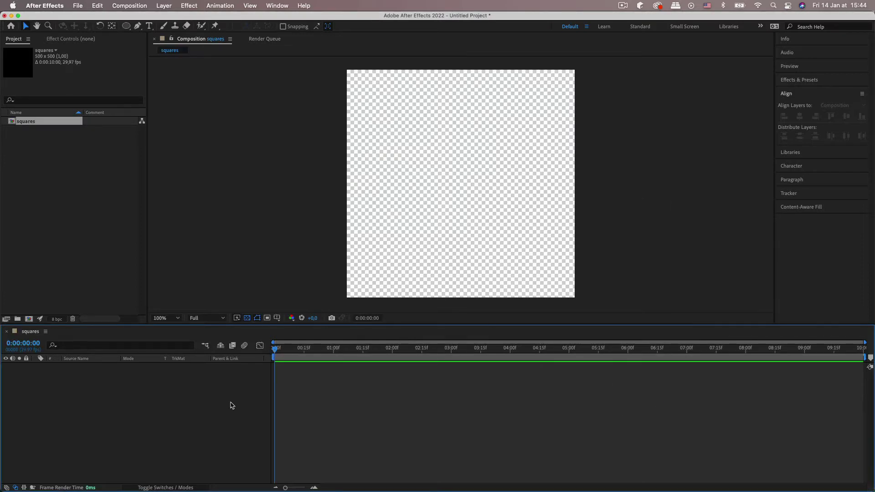
Add a white 500 × 500 px solid named bg to the squares composition and lock its layer
right_click(167, 380)
mouse_move(191, 372)
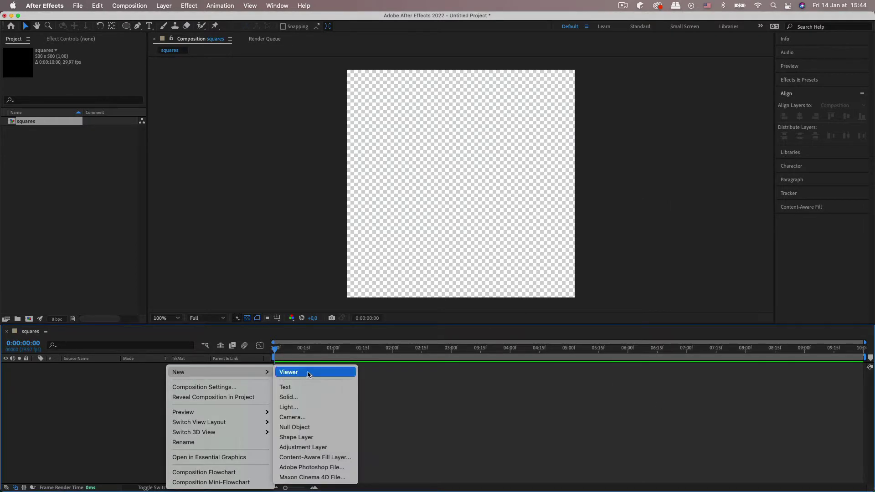
click(328, 397)
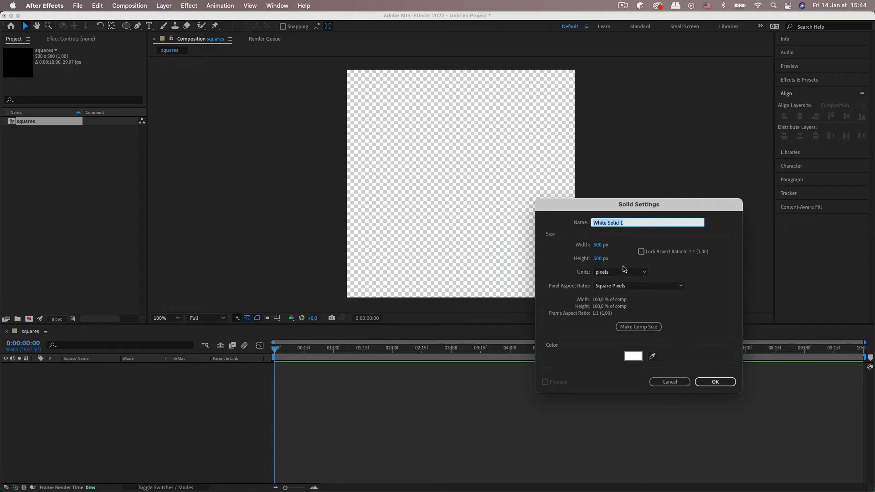
text(bg)
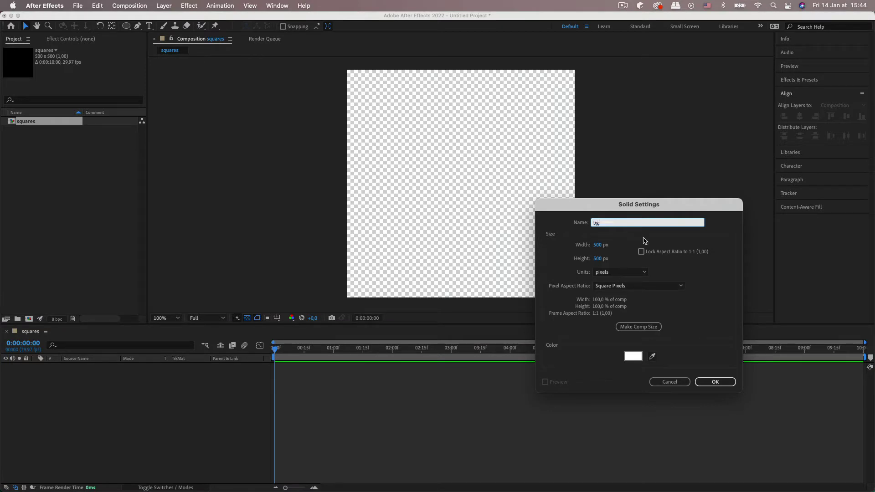
click(715, 382)
click(26, 366)
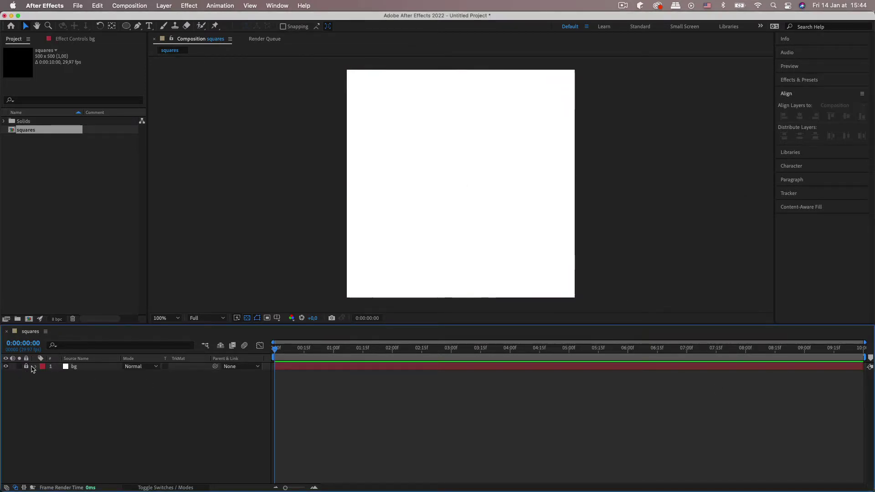
key(comma)
Switch to the LottieFiles page in Chrome and pause the reference logo animation on its first frame
key(super+Tab)
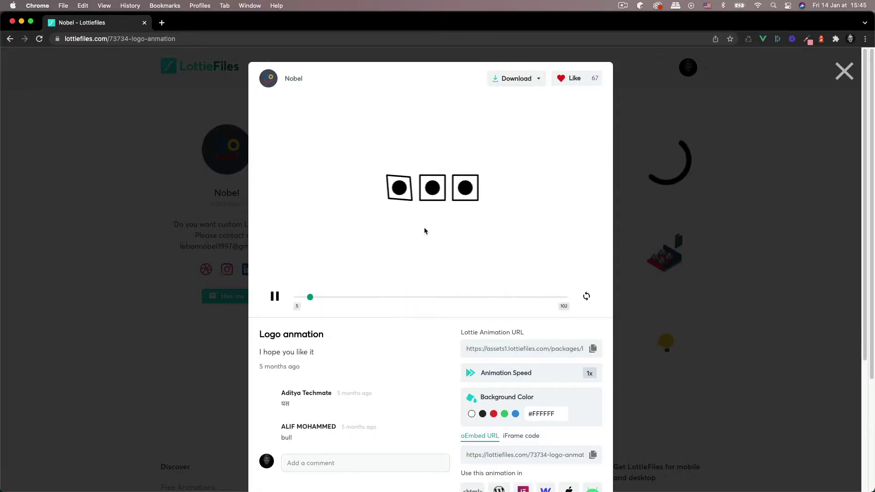
click(276, 297)
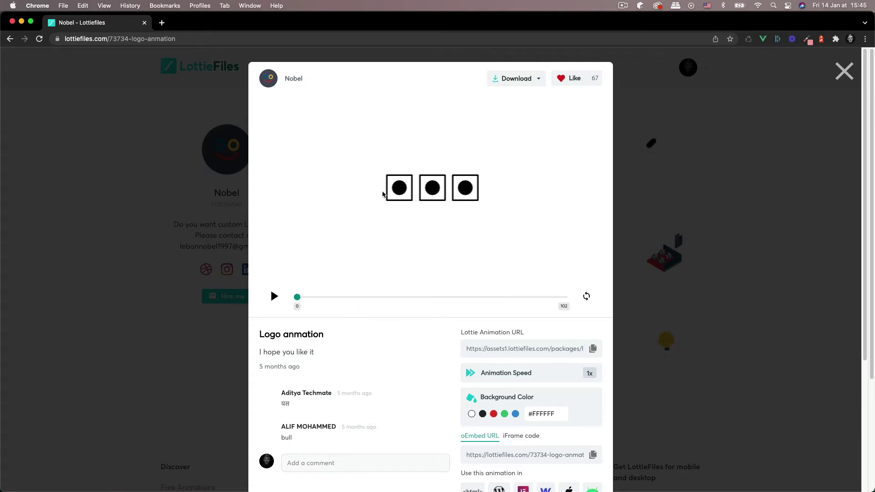
mouse_move(299, 298)
mouse_down()
mouse_move(494, 308)
mouse_move(531, 301)
mouse_move(297, 302)
mouse_up()
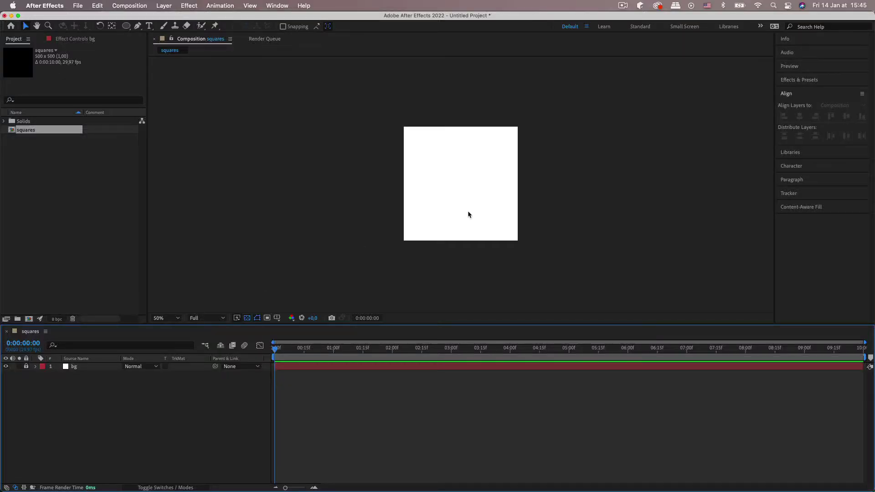
Back in After Effects, duplicate the squares composition and rename the copy square
key(period)
key(comma)
click(44, 155)
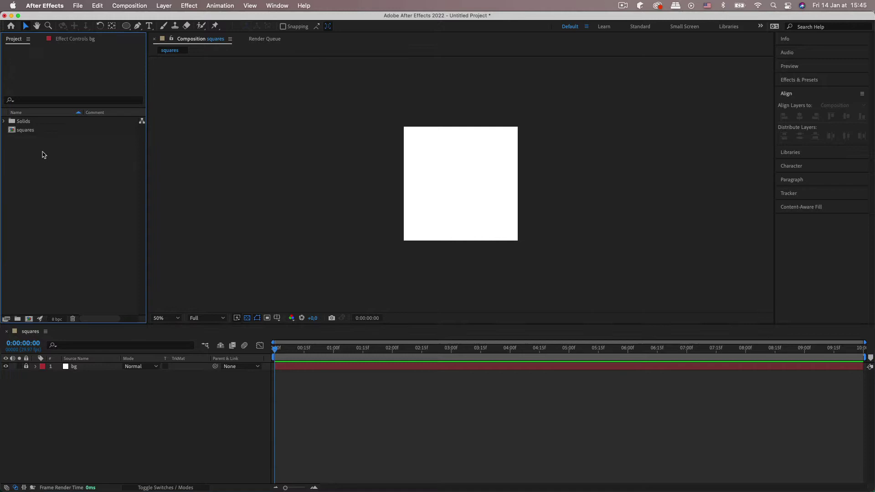
click(38, 132)
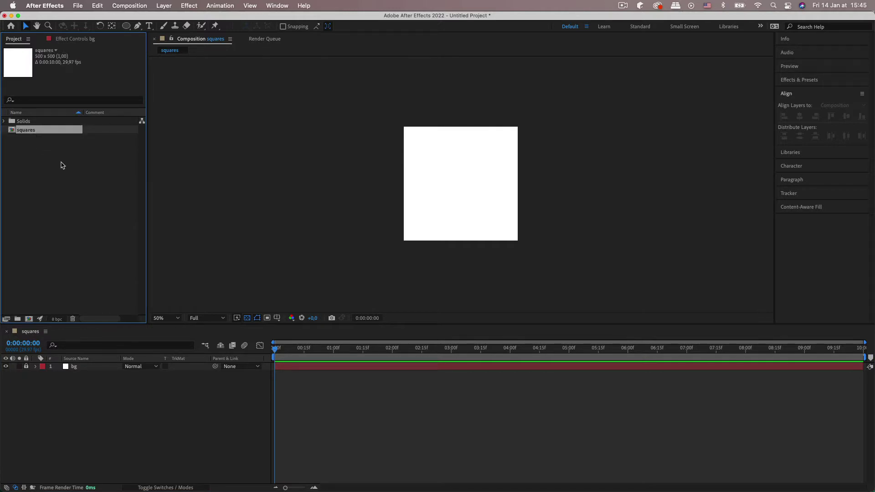
key(super+d)
key(Return)
key(Right)
key(BackSpace)
key(BackSpace)
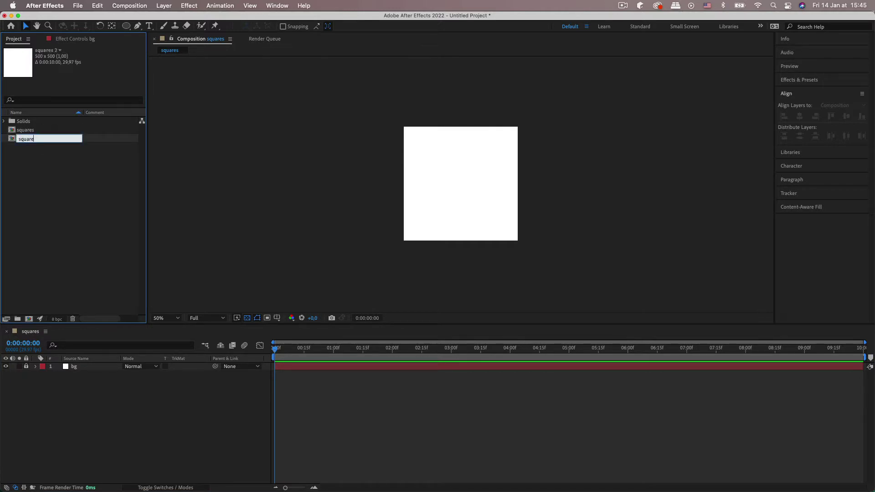
key(Return)
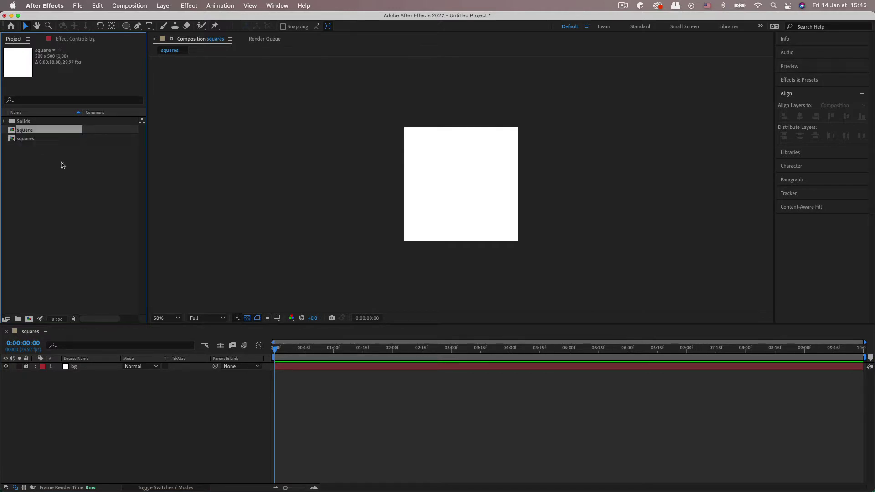
Nest the square composition as a layer above bg in squares and open it for editing
click(34, 139)
drag(34, 132, 58, 425)
drag(80, 378, 85, 368)
double_click(85, 367)
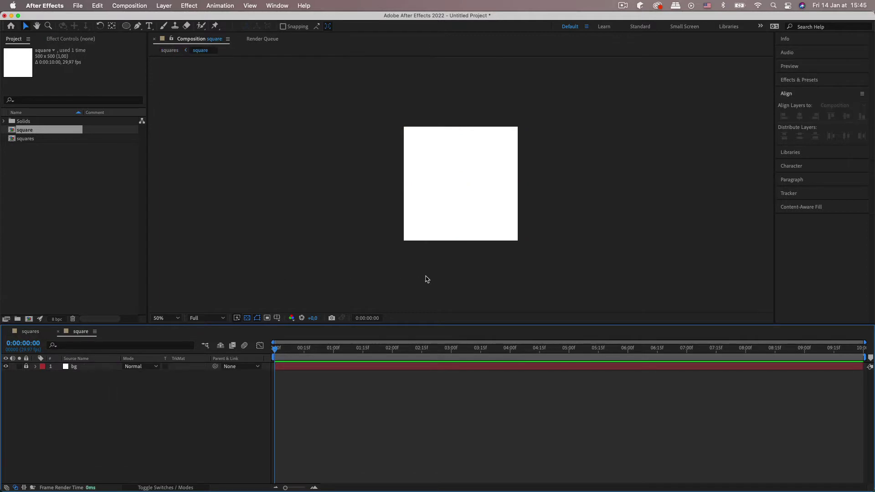
Draw a grey-filled square with the Rectangle tool in the left half of the square composition
key(slash)
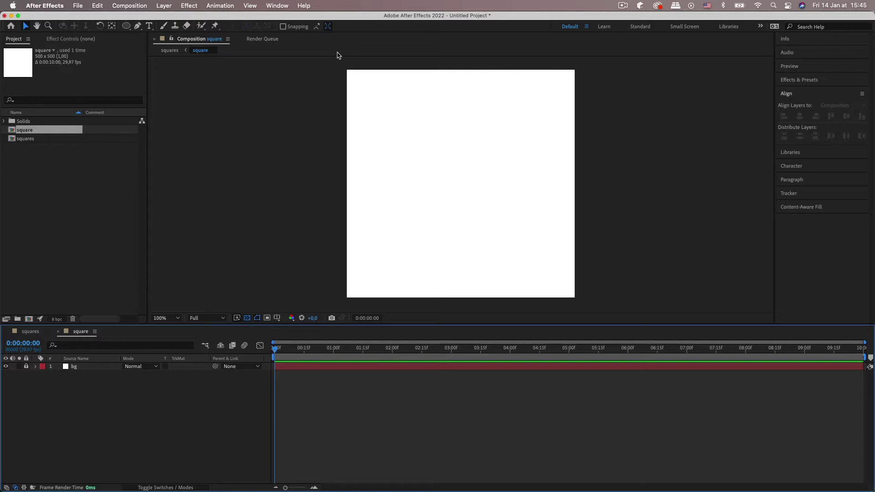
key(comma)
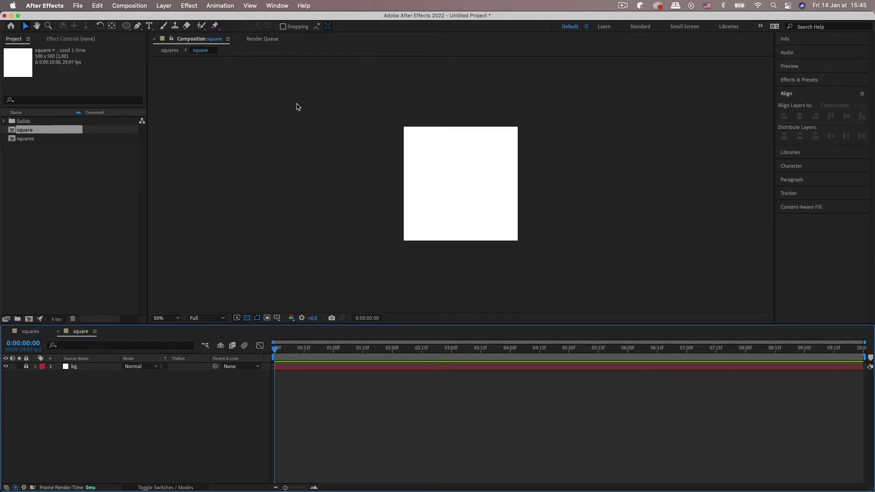
mouse_move(127, 26)
mouse_down()
mouse_move(183, 50)
mouse_move(181, 29)
mouse_up()
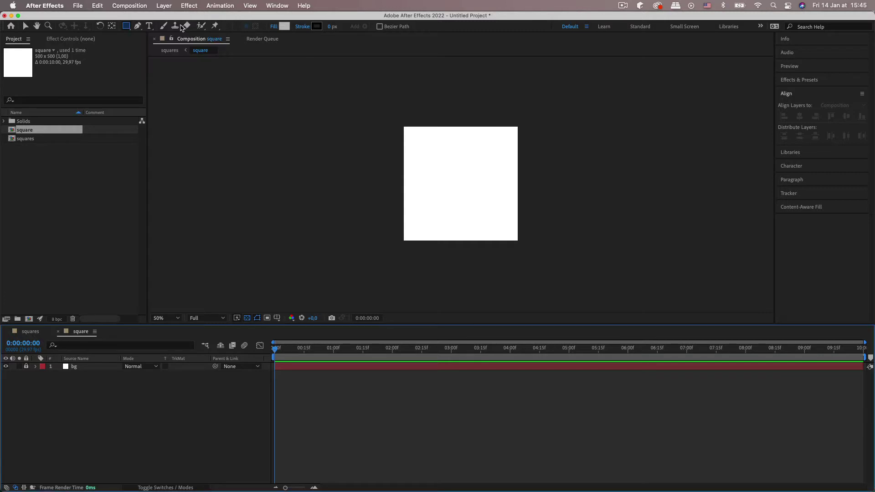
key(period)
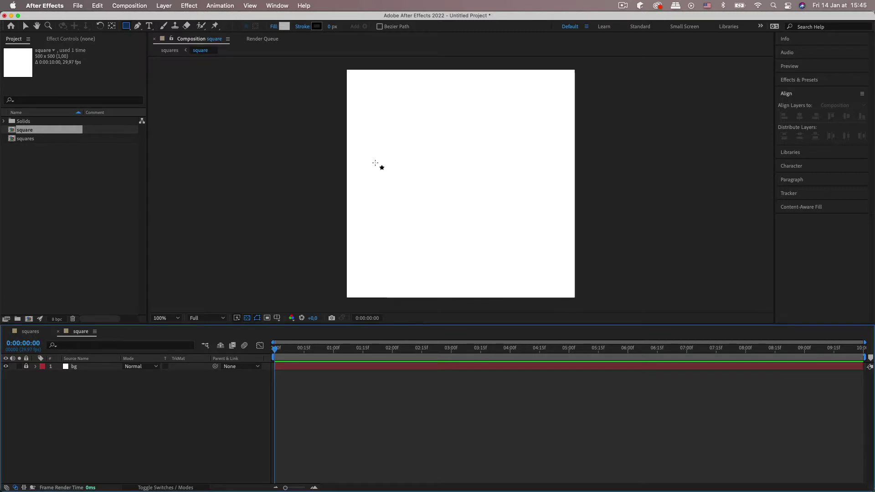
mouse_move(376, 163)
mouse_down()
mouse_move(391, 191)
mouse_move(443, 231)
mouse_move(428, 213)
mouse_move(456, 244)
mouse_move(431, 212)
mouse_move(441, 229)
mouse_up()
key(comma)
key(period)
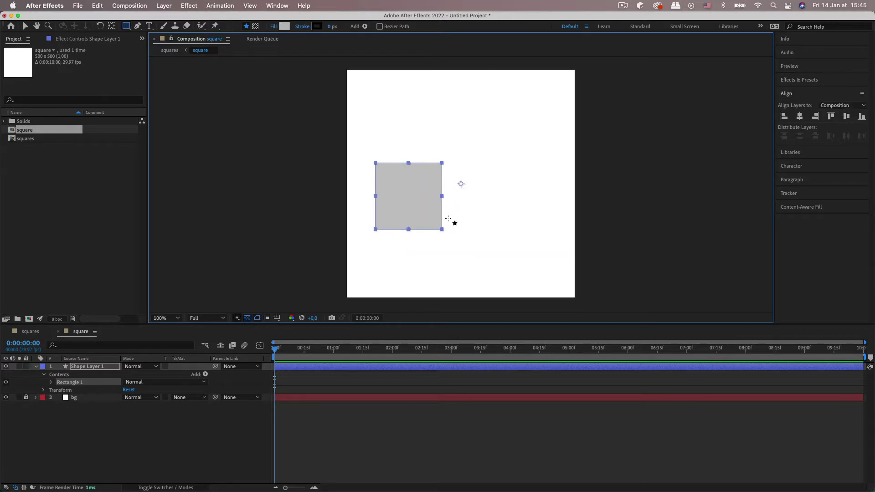
Give the grey square a 12 px black stroke, comparing it with the reference animation in Chrome
key(v)
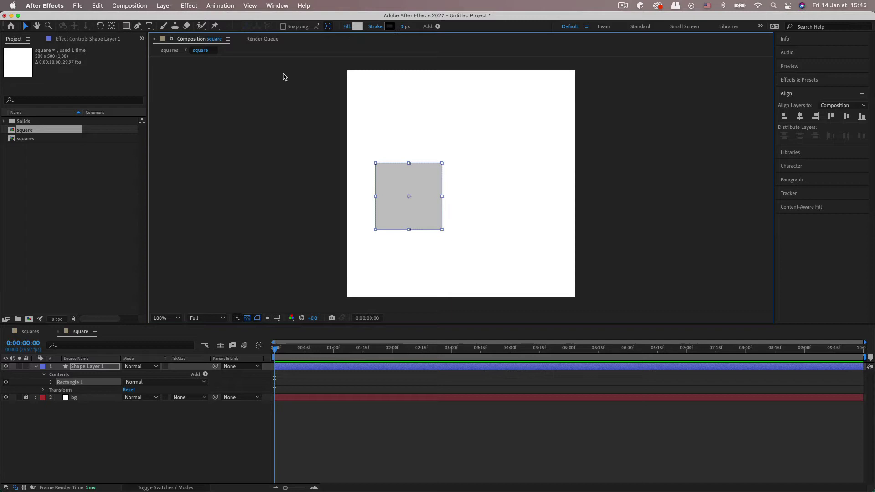
drag(405, 31, 426, 60)
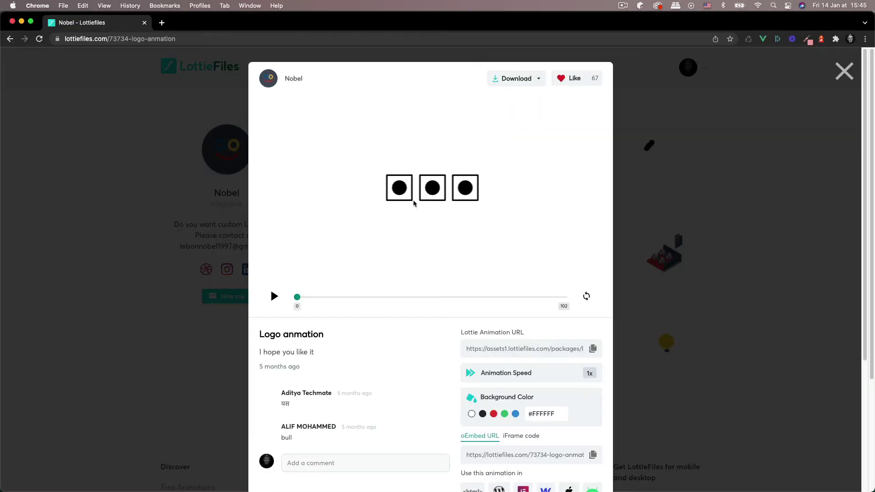
click(515, 230)
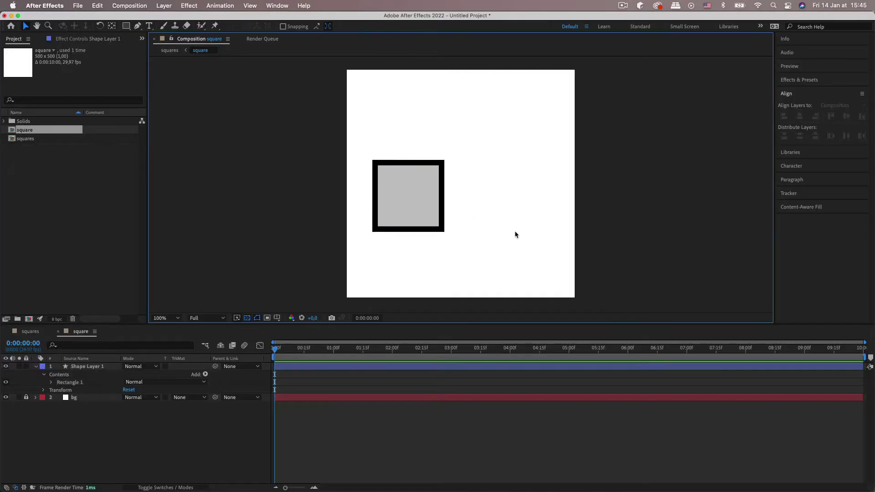
key(comma)
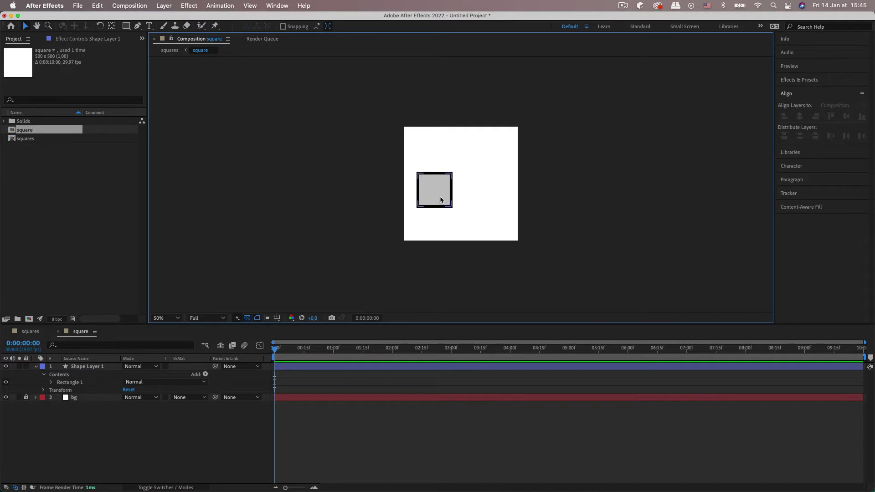
click(441, 200)
key(period)
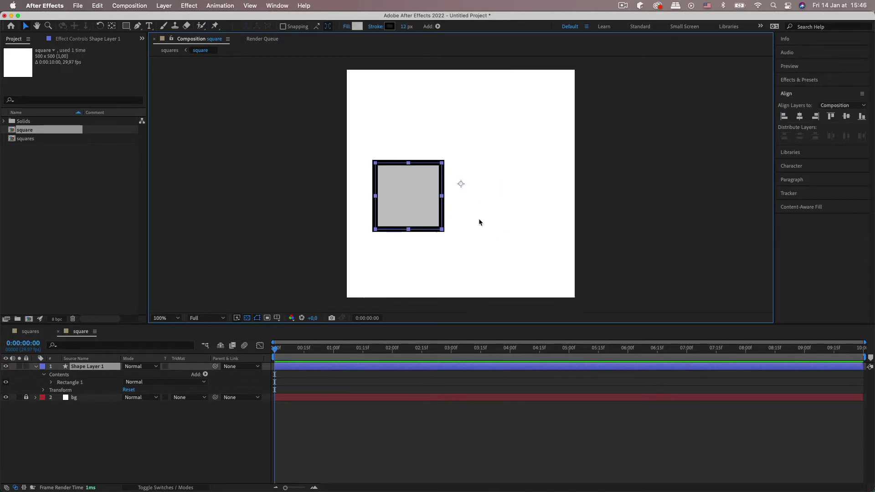
Move the shape layer's anchor point to the centre of the grey square
click(469, 219)
click(443, 191)
key(y)
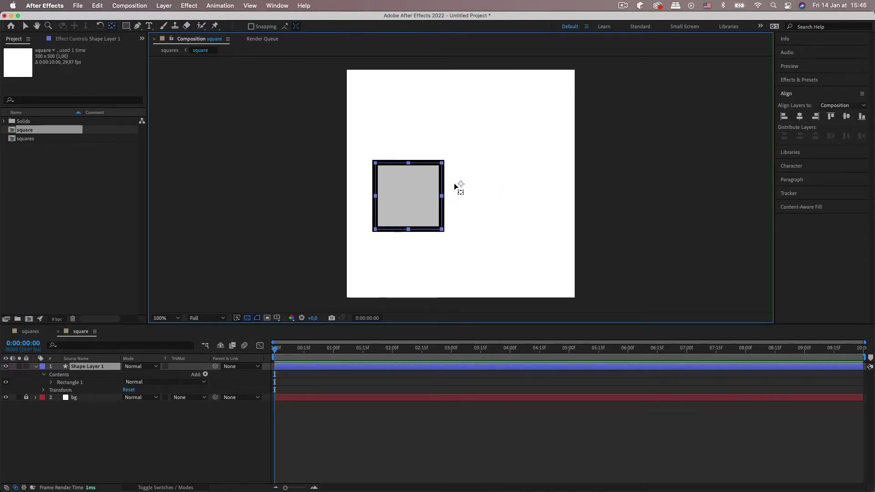
drag(459, 184, 410, 204)
mouse_move(458, 188)
mouse_down()
mouse_move(397, 200)
mouse_move(406, 199)
mouse_up()
key(v)
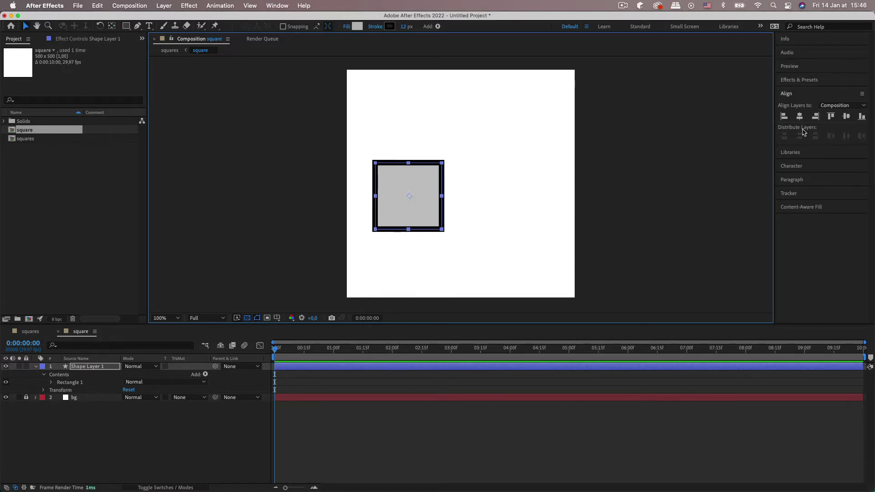
Centre the shape layer horizontally and vertically in the square composition
click(800, 116)
click(847, 116)
key(comma)
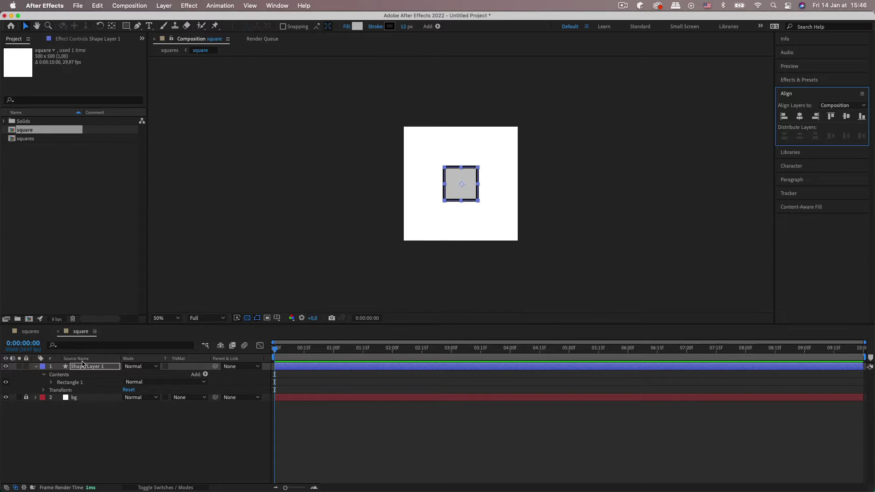
In the squares composition, scale the nested square layer to 64%
click(30, 331)
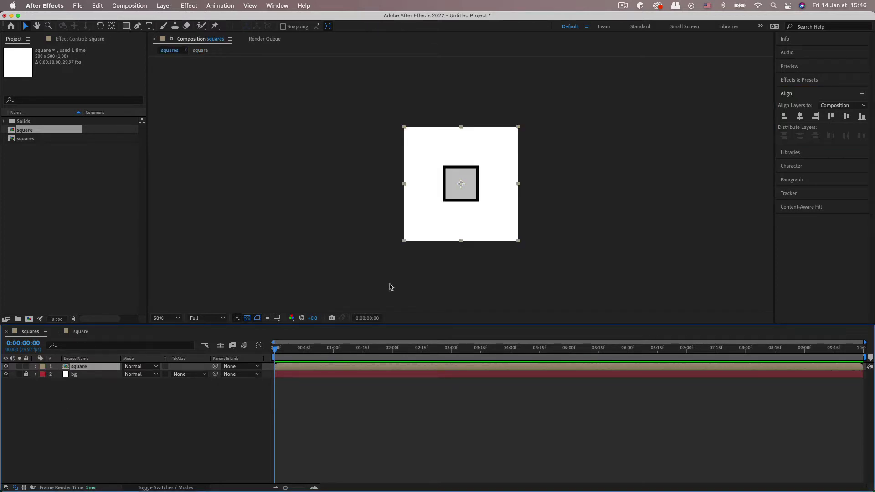
click(75, 332)
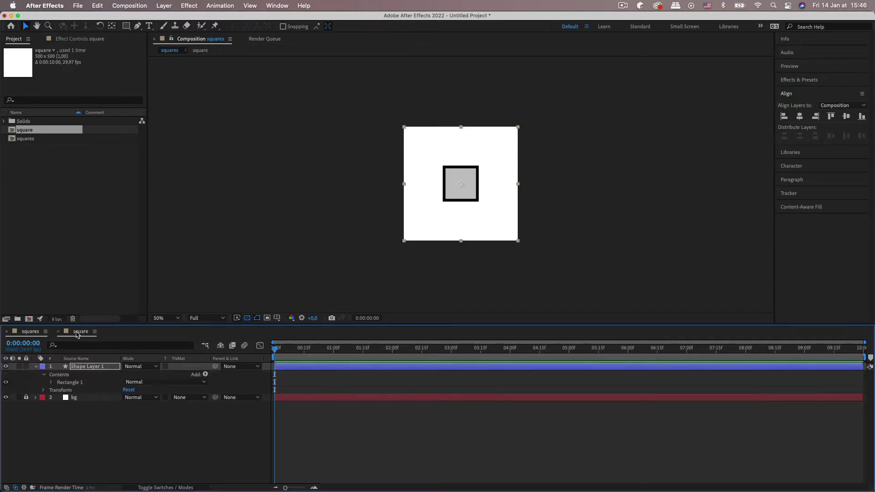
key(period)
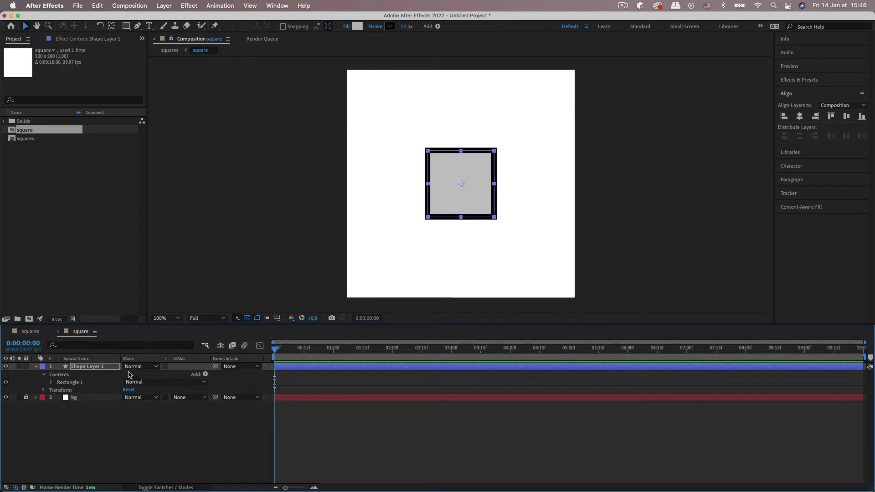
click(14, 332)
key(s)
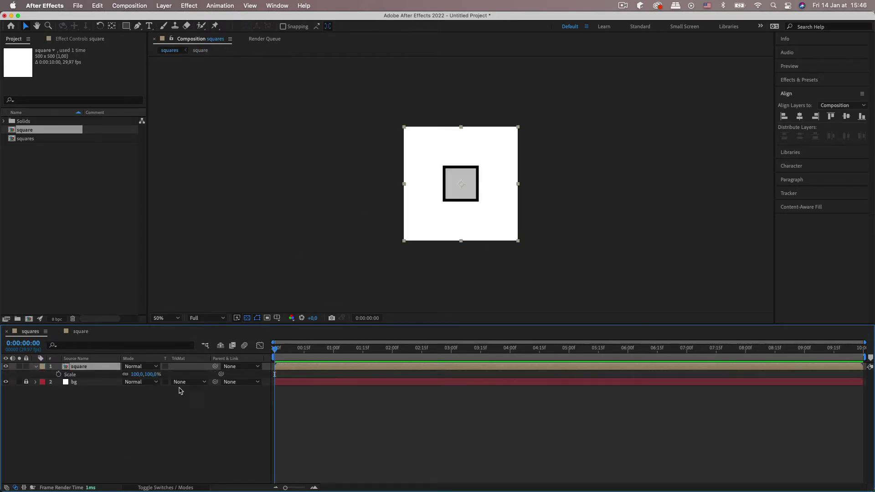
drag(151, 375, 136, 375)
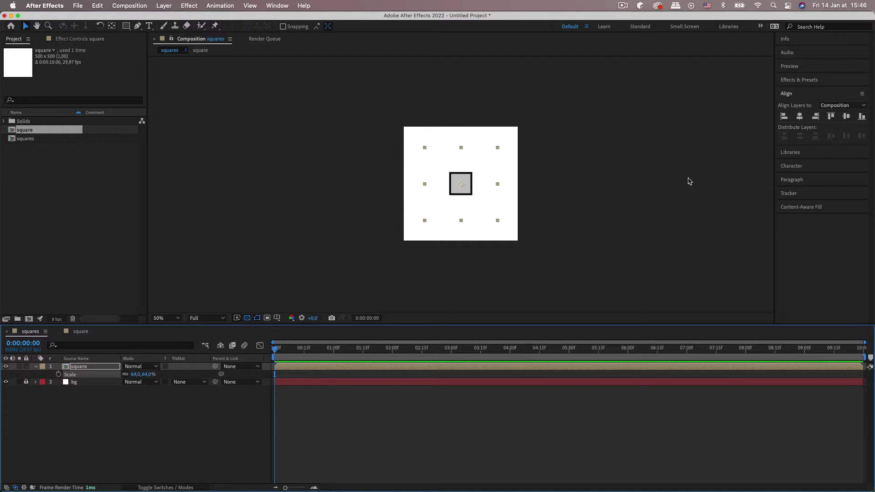
Move the nested square layer toward the canvas's left side and centre it vertically in the composition
drag(468, 160, 437, 166)
click(846, 116)
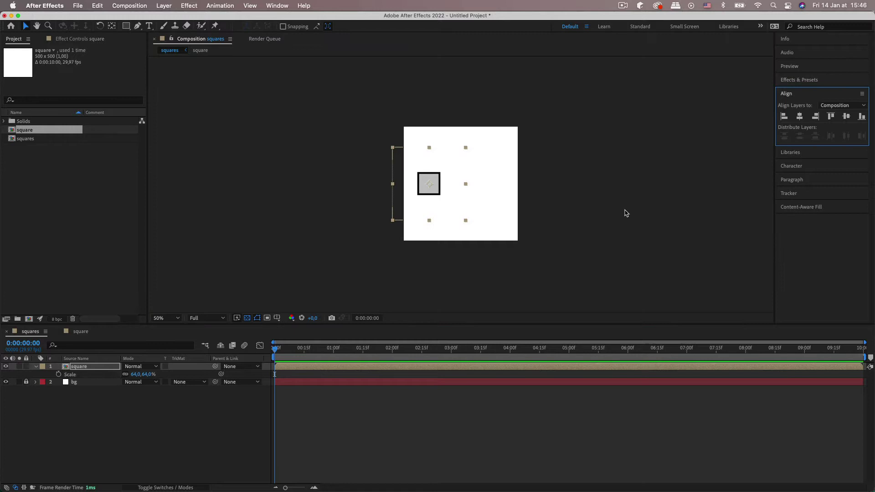
click(623, 211)
click(436, 186)
click(508, 184)
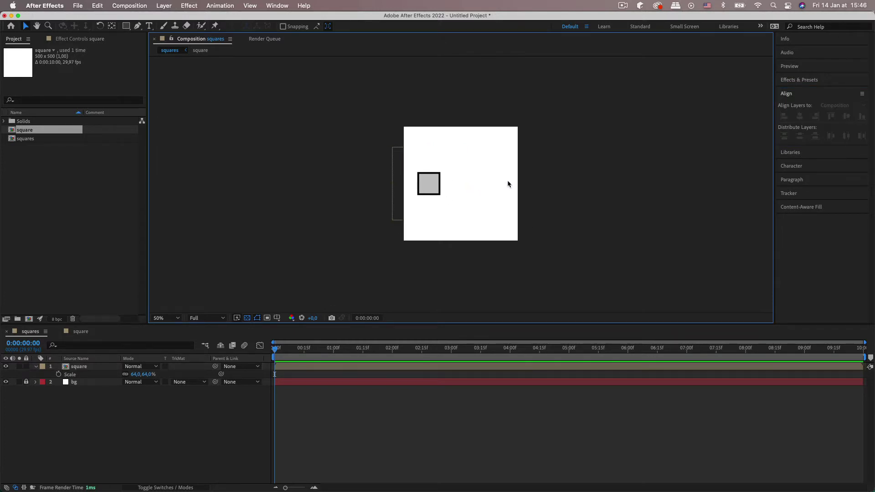
Duplicate the nested square layer and centre the copy horizontally in the composition
click(446, 188)
key(ctrl+d)
drag(429, 182, 454, 183)
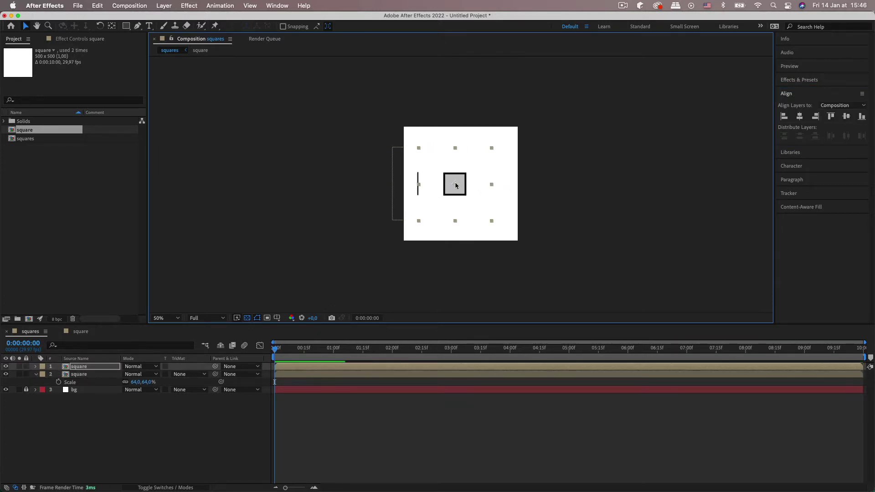
click(800, 117)
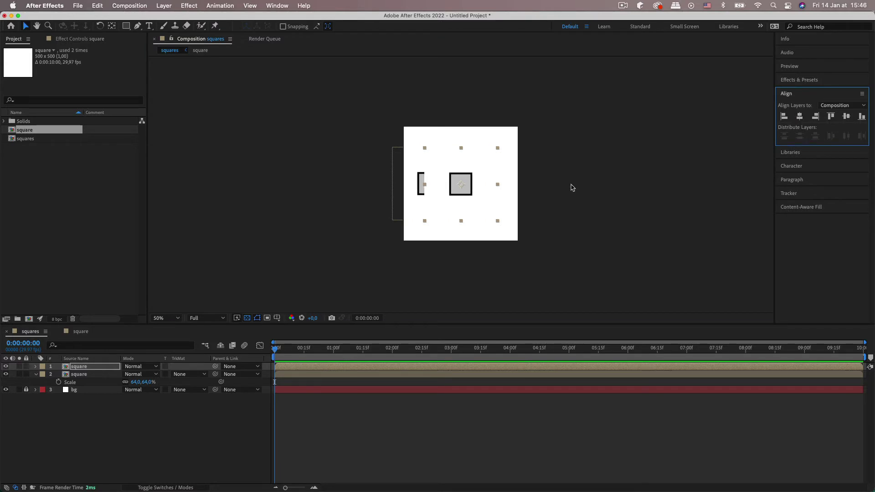
click(88, 367)
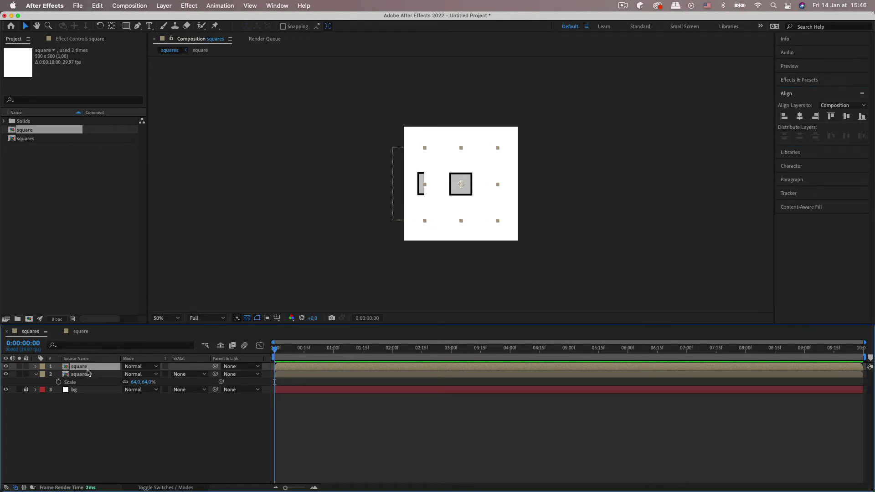
click(88, 374)
click(91, 369)
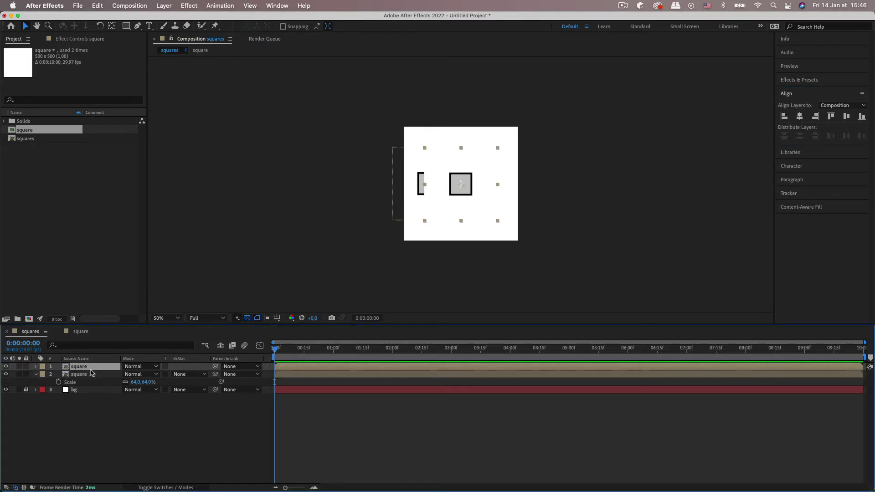
key(slash)
click(494, 263)
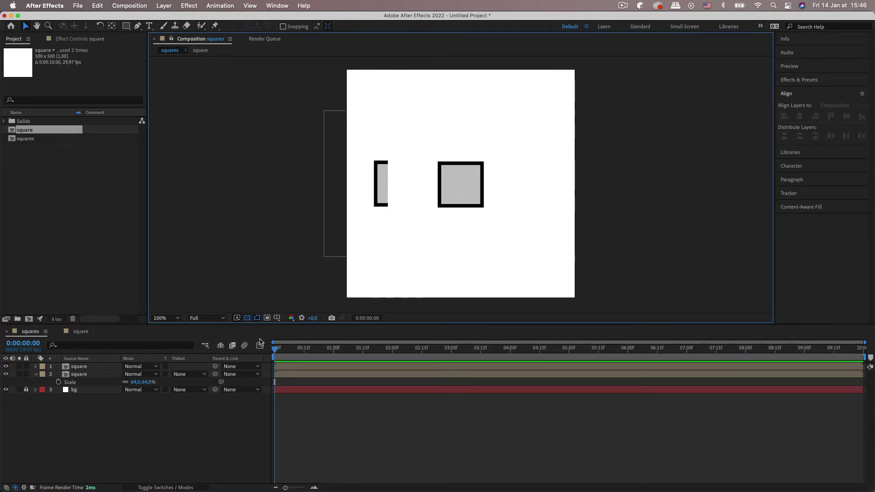
Unlock the white bg layer in the square composition and delete it
click(81, 331)
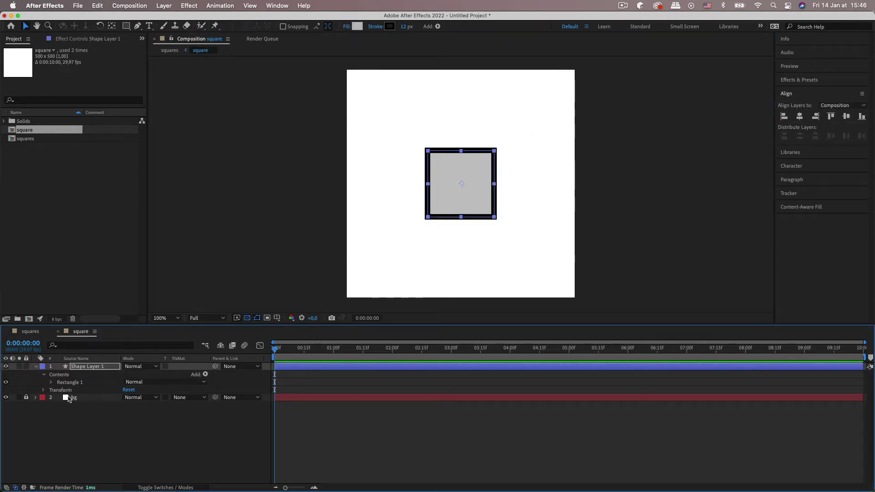
click(68, 399)
click(26, 398)
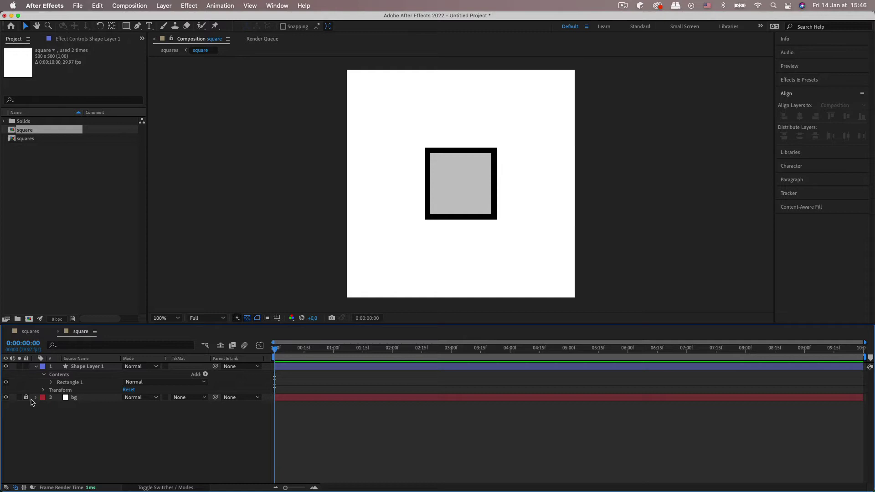
click(69, 398)
key(Delete)
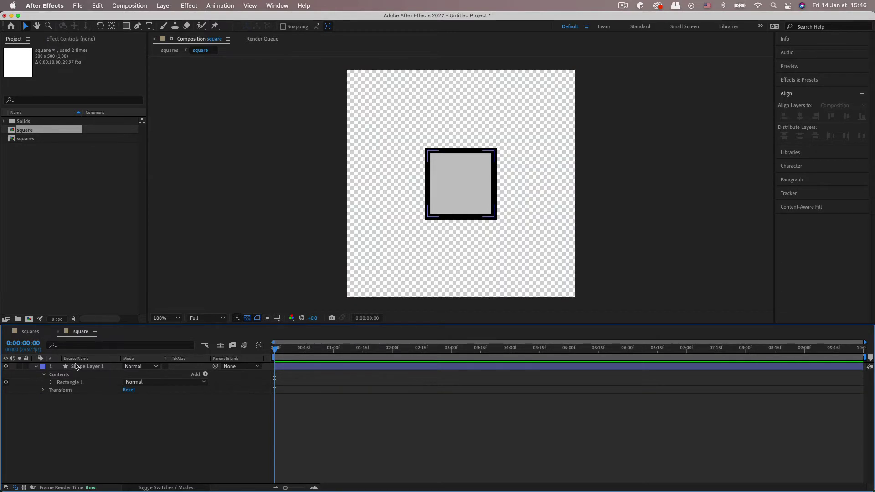
In the squares composition, duplicate the centred square layer and move the copy to the canvas's right side, level with the others
click(30, 331)
click(492, 215)
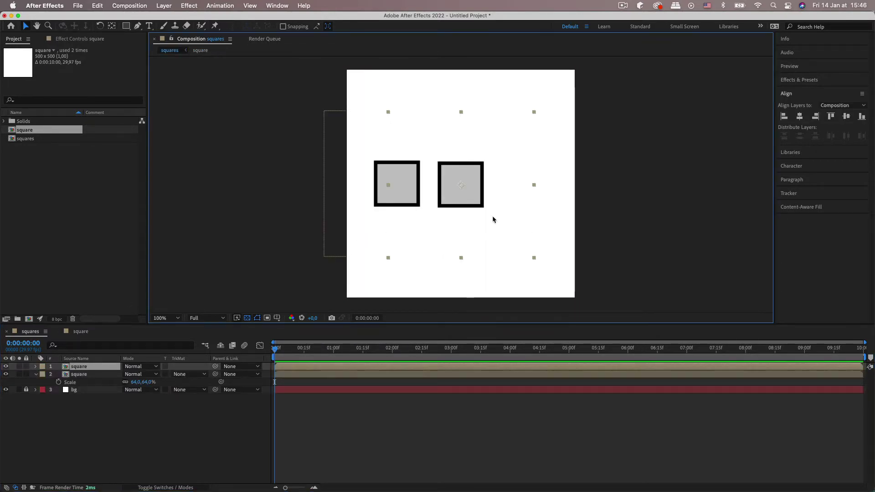
key(ctrl+d)
drag(469, 186, 523, 187)
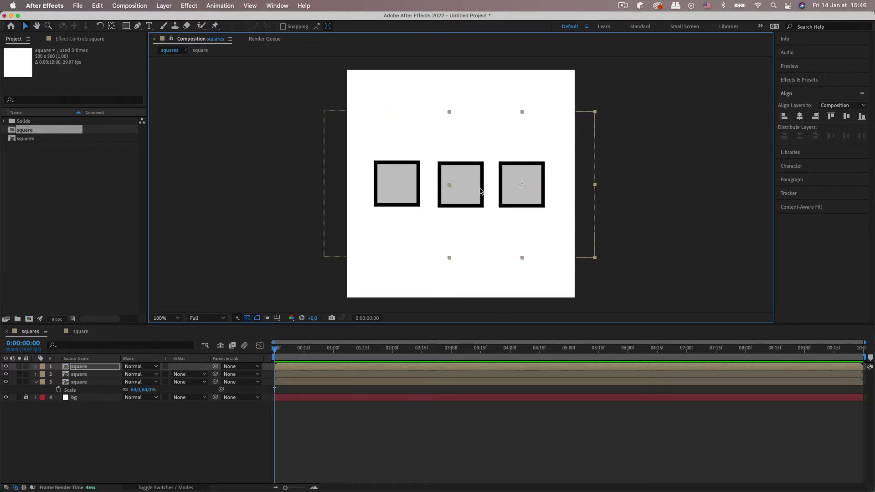
drag(648, 189, 461, 182)
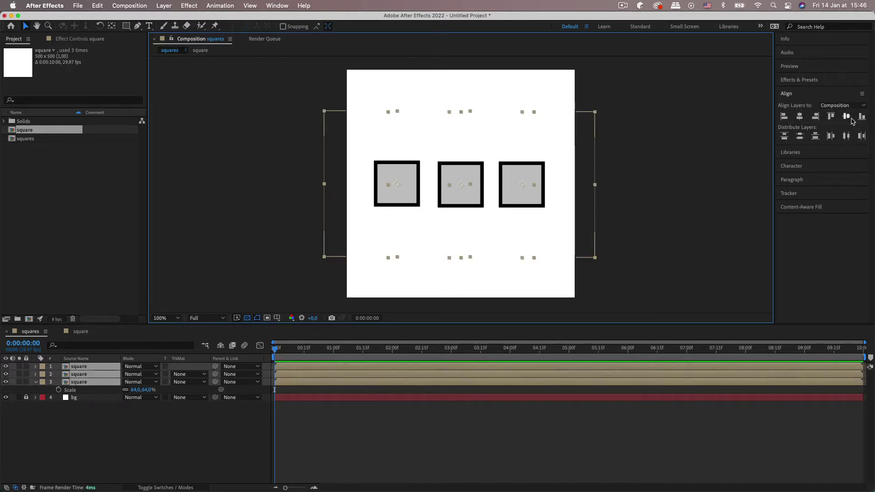
click(631, 213)
key(comma)
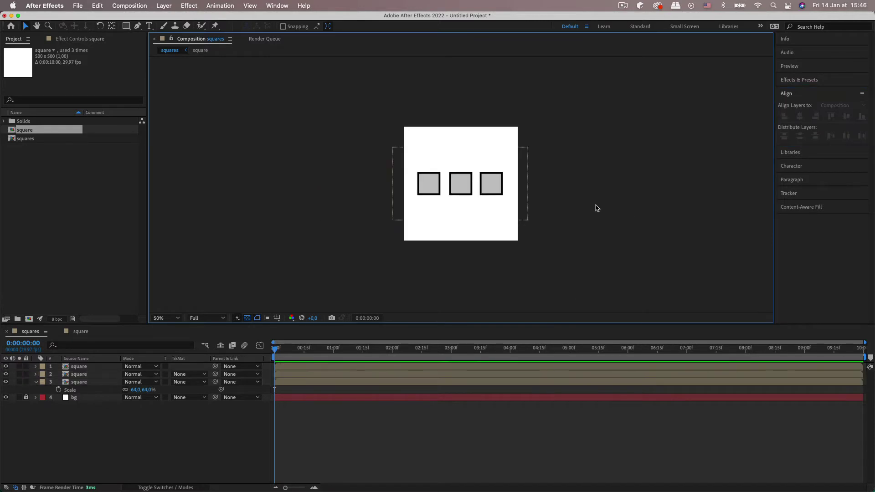
drag(596, 206, 402, 168)
click(701, 156)
key(period)
Open the square composition and compare the square with the transparency grid off and on
click(80, 332)
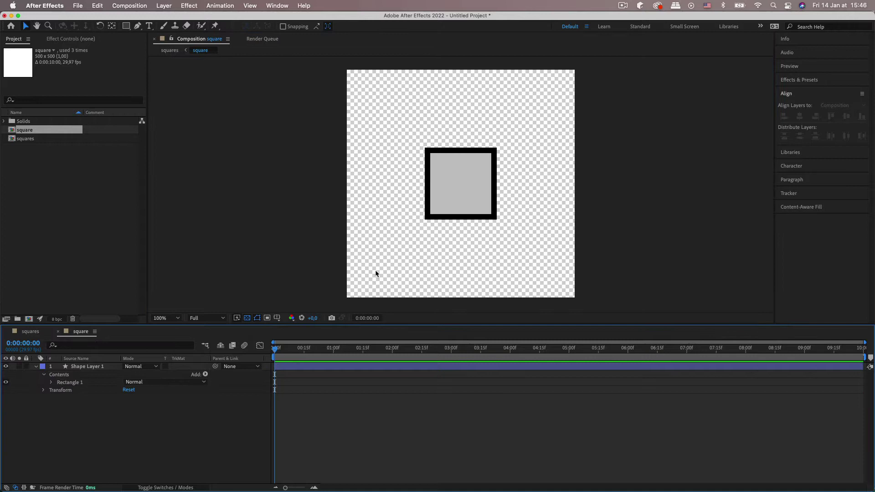
key(comma)
key(period)
click(247, 318)
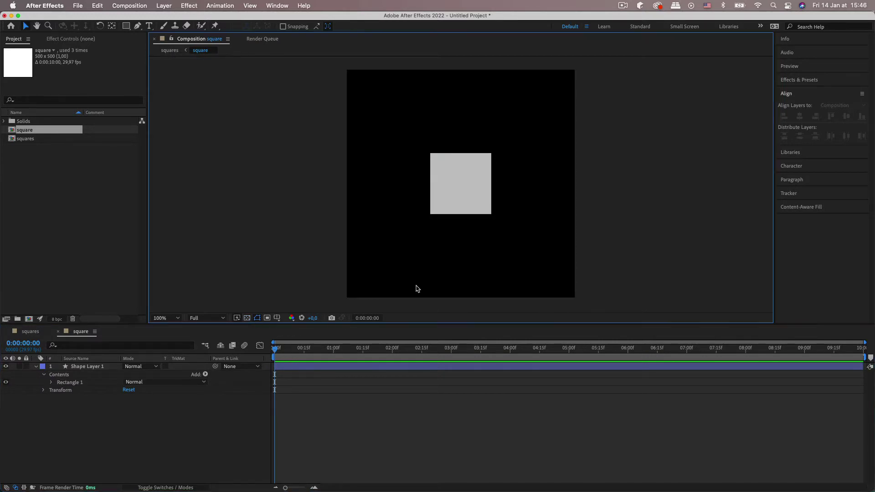
key(comma)
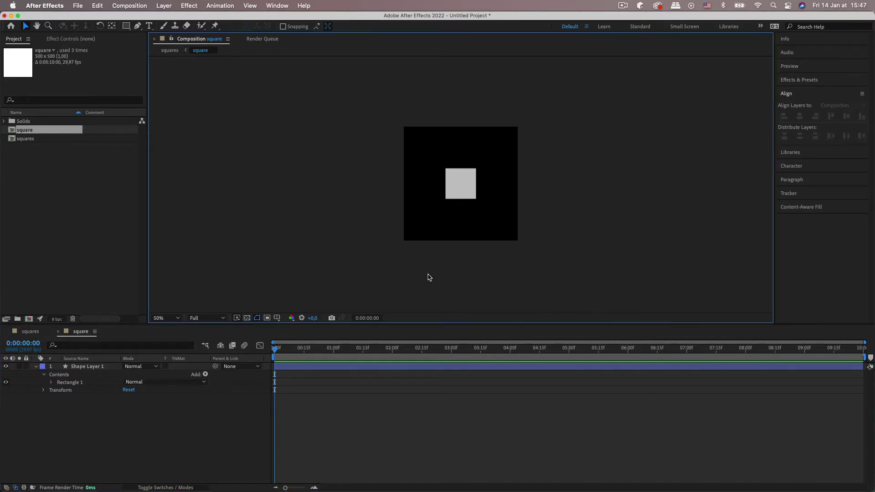
click(247, 319)
key(period)
Set the fill colour of the square shape to white, FFFFFF
click(460, 186)
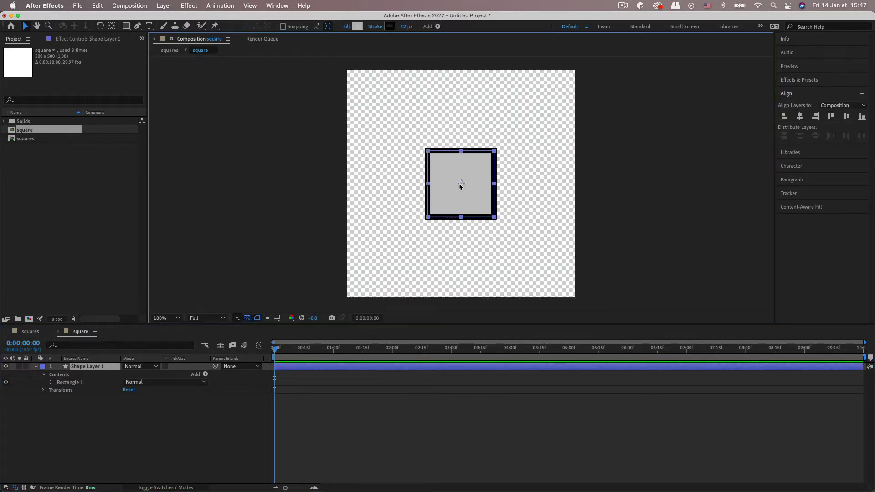
click(360, 27)
text(FFFF)
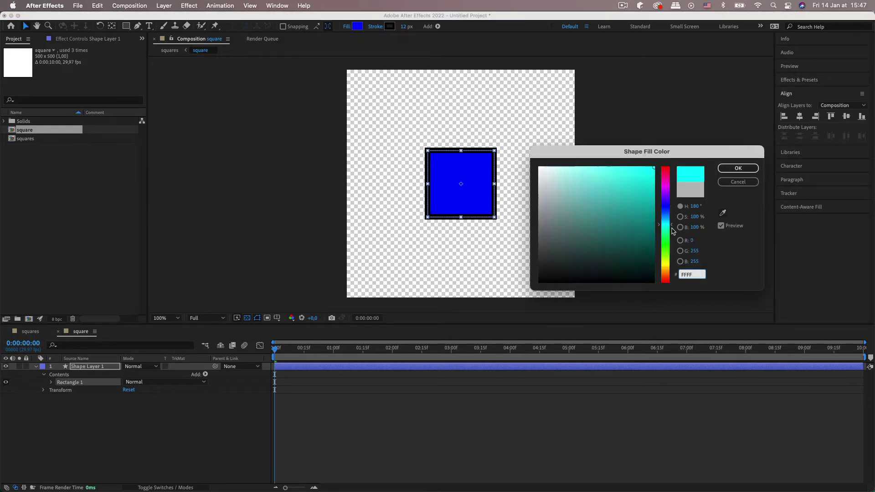
text(FF)
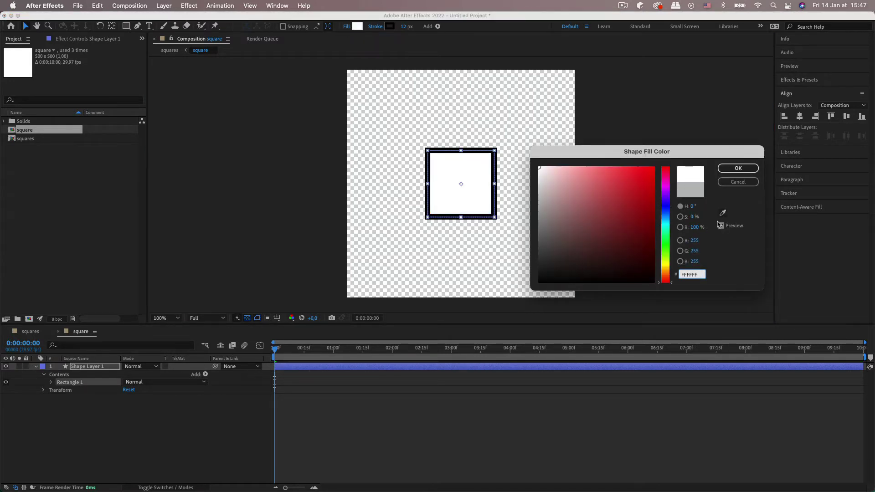
click(739, 168)
click(533, 216)
click(478, 203)
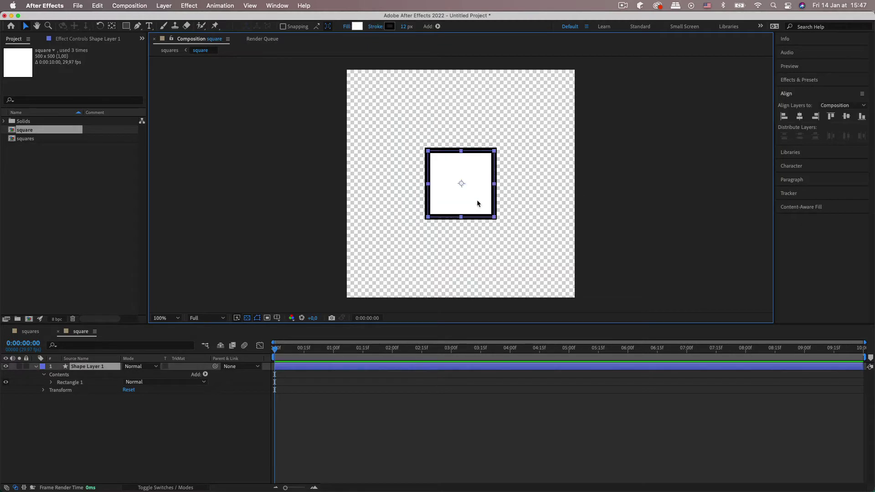
Inspect the white-filled square up close and examine the start of the LottieFiles reference animation in Chrome
scroll(553, 204, down, 1)
click(493, 202)
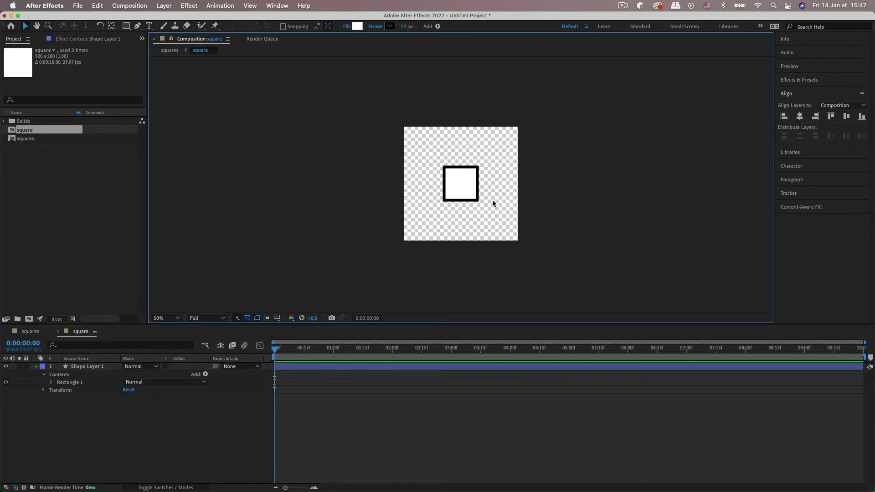
scroll(492, 206, up, 1)
key(space)
drag(530, 210, 495, 205)
scroll(492, 209, up, 1)
key(v)
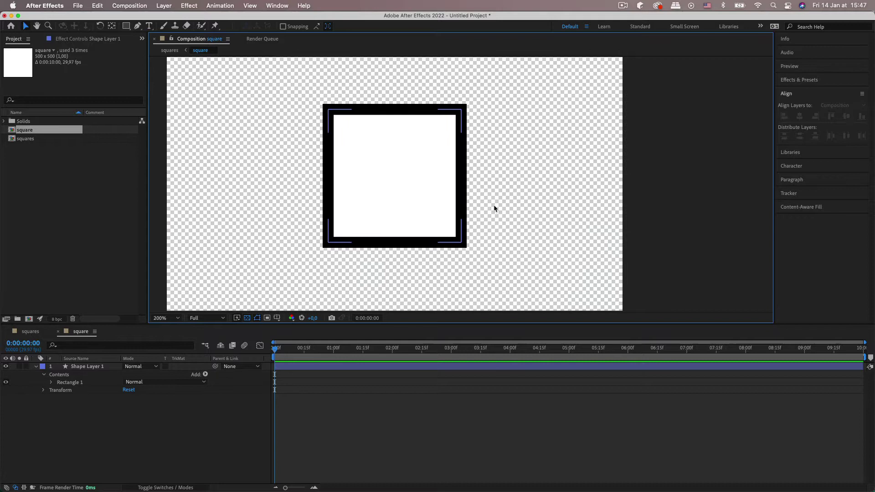
scroll(493, 204, down, 1)
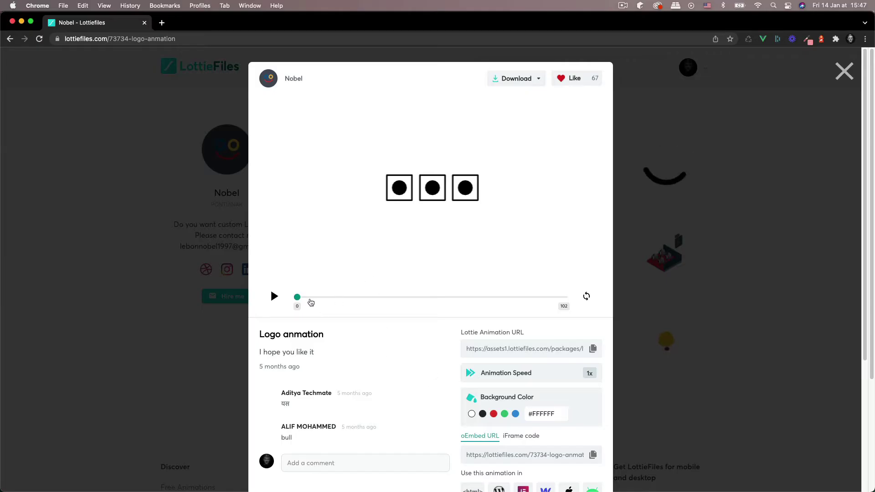
mouse_move(297, 297)
mouse_down()
mouse_move(474, 324)
mouse_move(293, 305)
mouse_up()
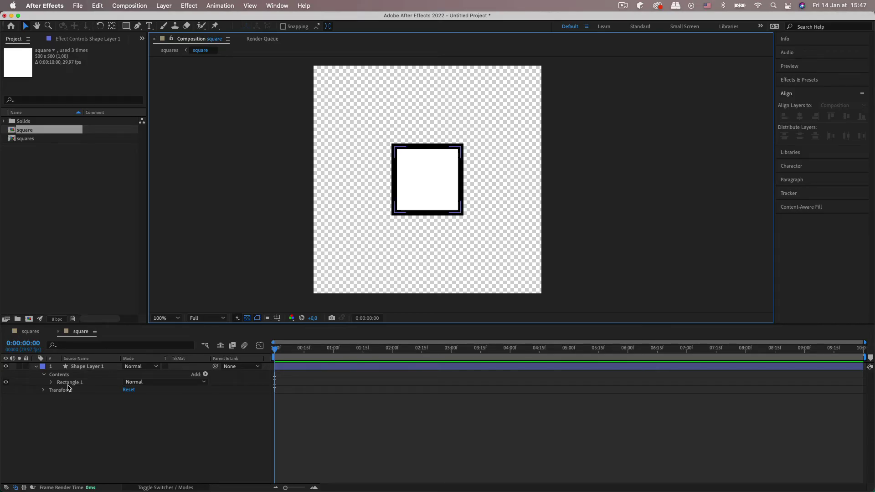
In After Effects, convert the shape layer's Rectangle Path 1 to a Bezier path
click(80, 392)
click(52, 383)
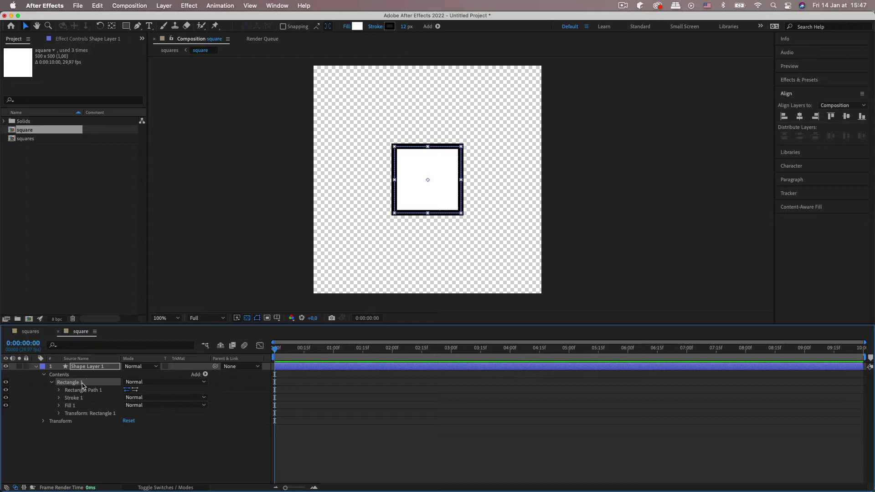
right_click(87, 385)
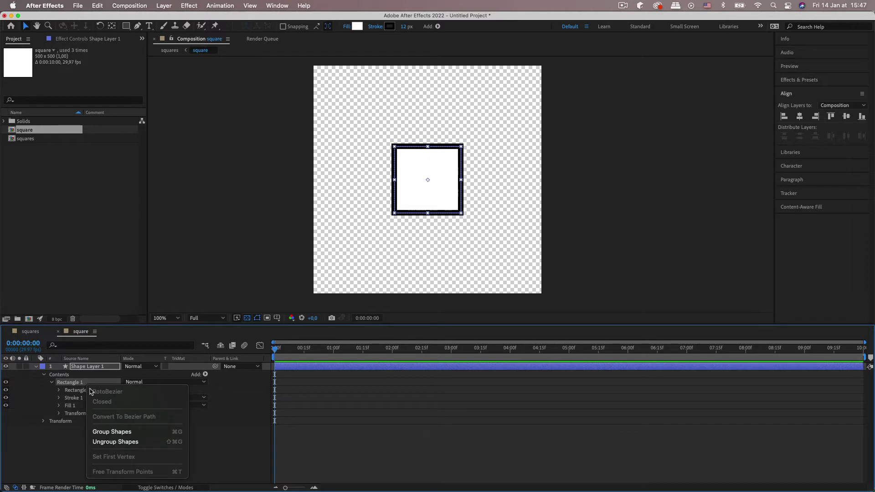
click(78, 385)
click(82, 390)
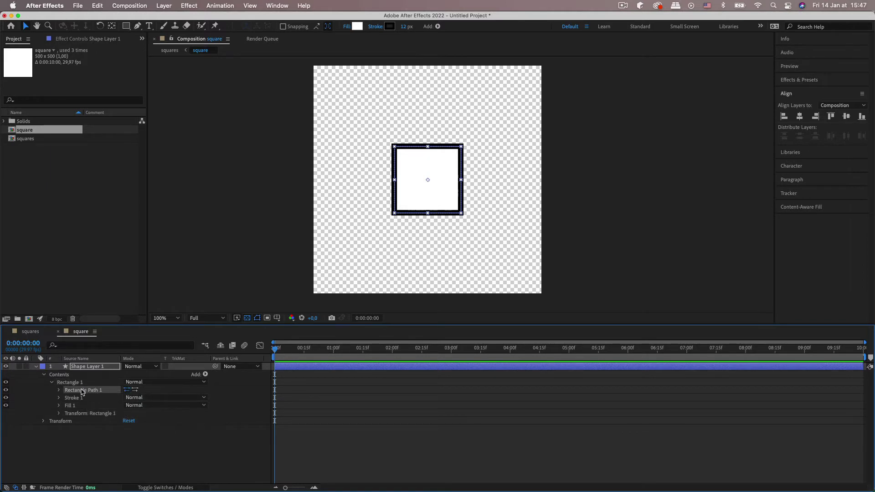
right_click(88, 391)
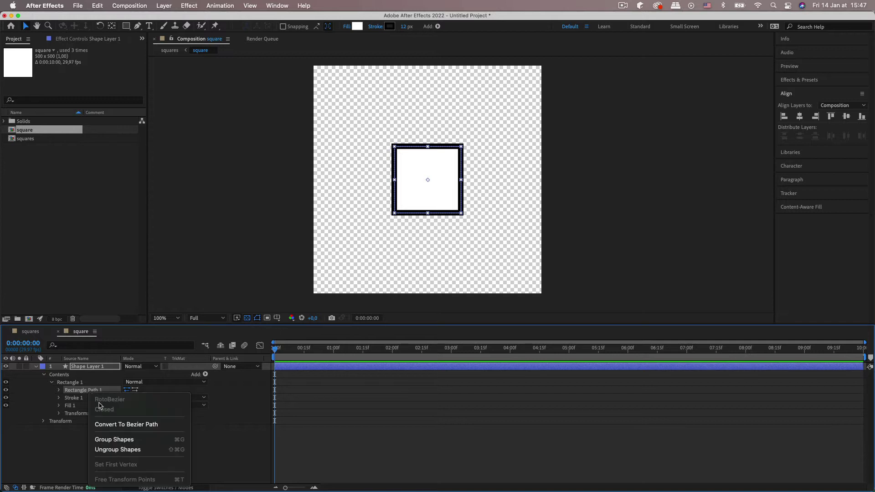
click(122, 427)
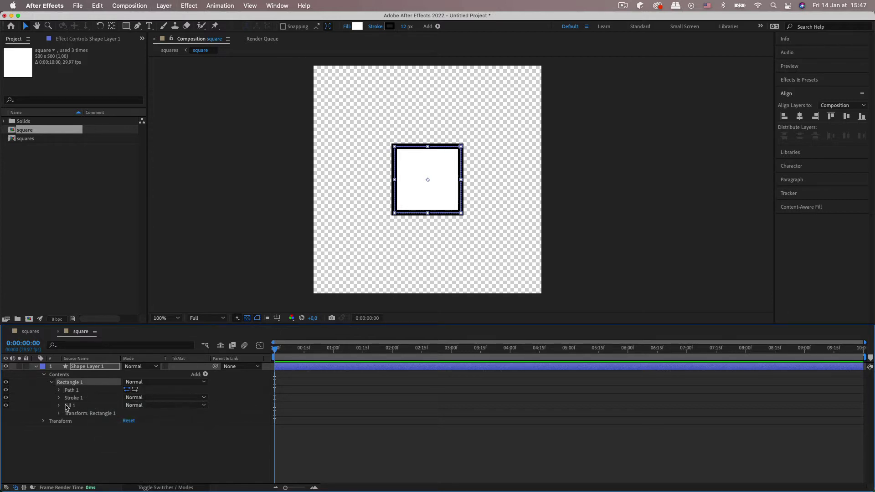
Add a keyframe to the rectangle's Path at the start and move the current time to 0:00:00:15
click(58, 390)
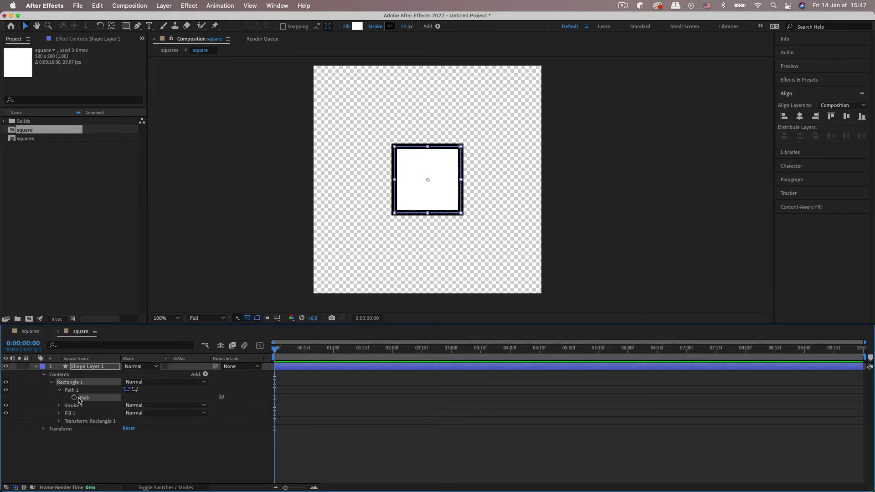
click(75, 399)
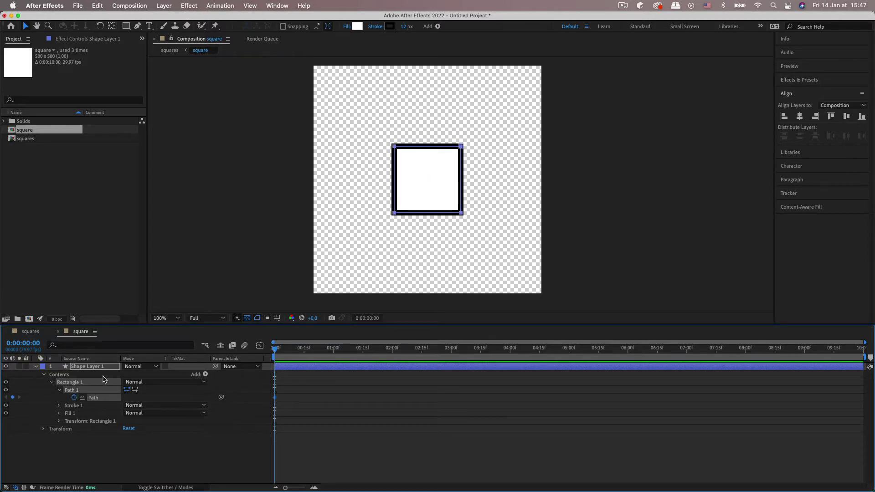
click(304, 351)
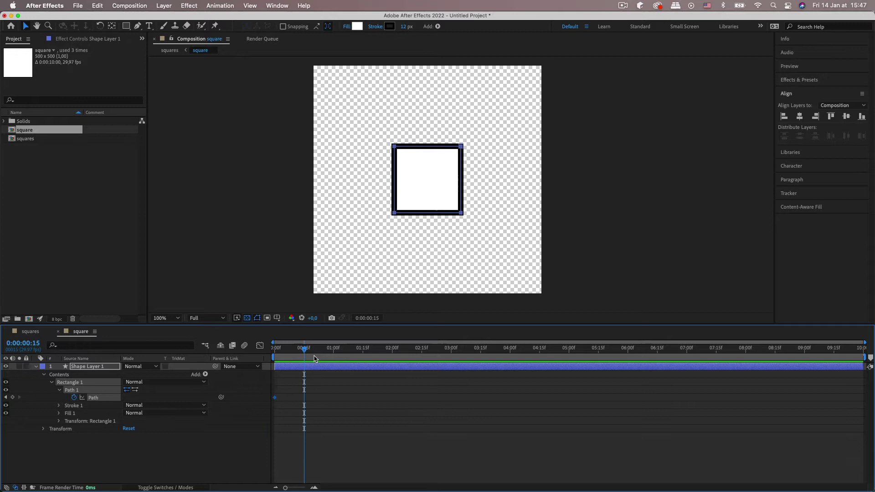
Duplicate Shape Layer 1 and rename the copy as template
click(88, 368)
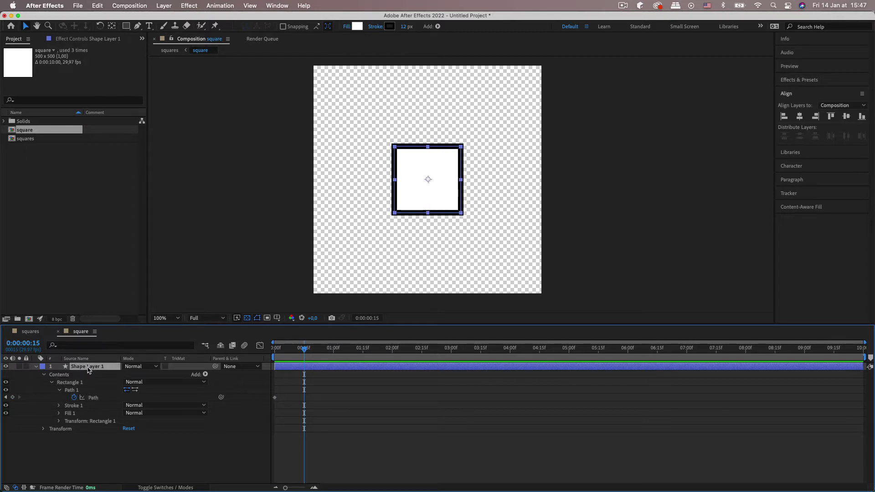
key(super+d)
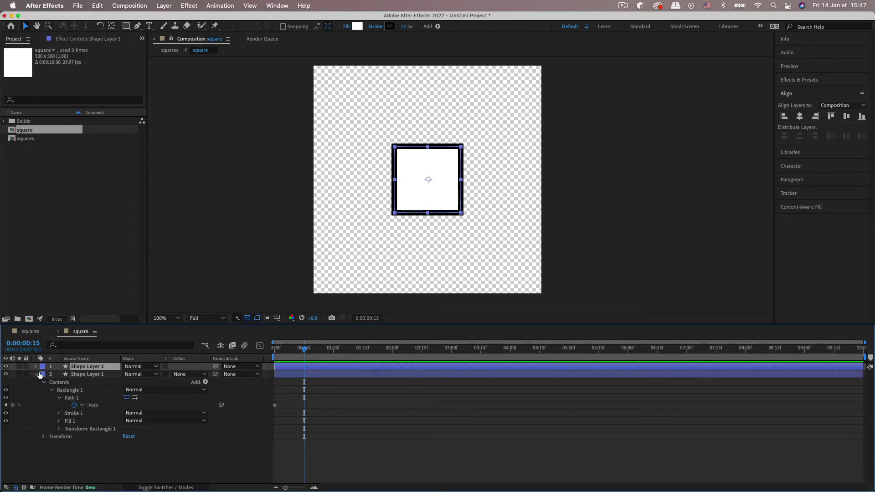
key(Return)
text(tem)
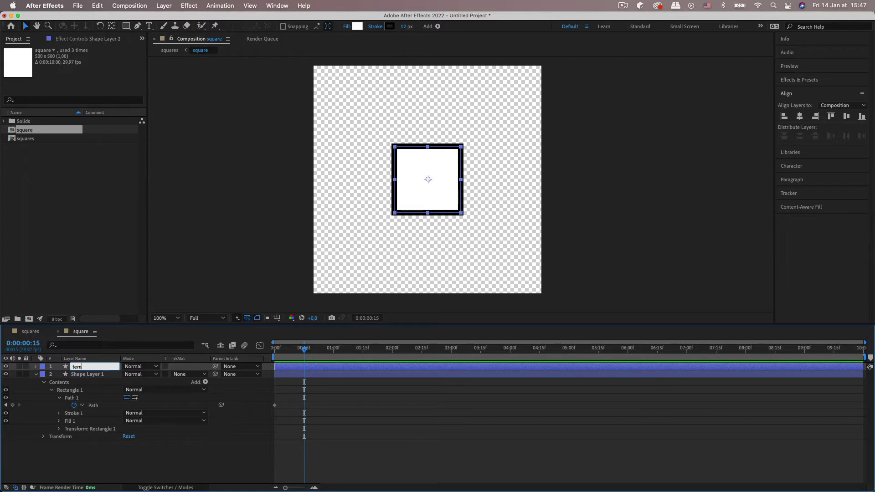
text(apate)
key(Return)
Rename the original shape layer as square
click(100, 376)
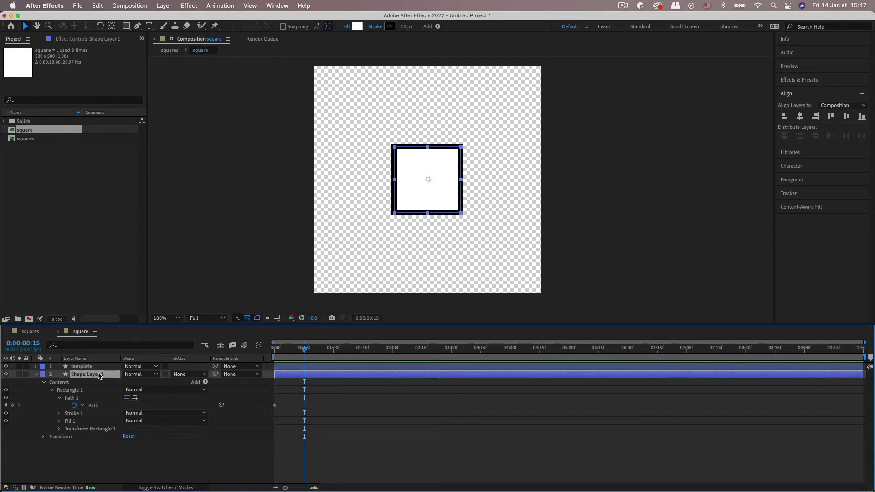
key(Return)
text(square)
key(Return)
key(Return)
key(Right)
key(BackSpace)
text(e)
key(Return)
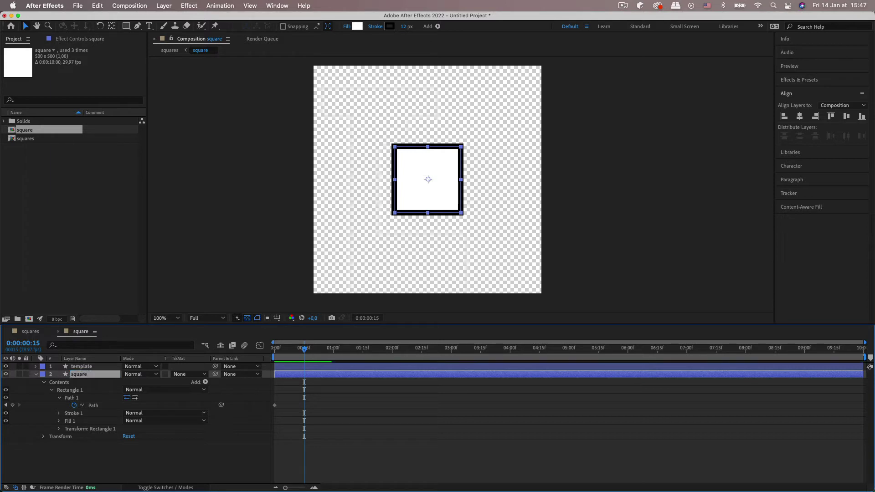
Lock the template layer and enlarge the view of the square to 200%
click(26, 367)
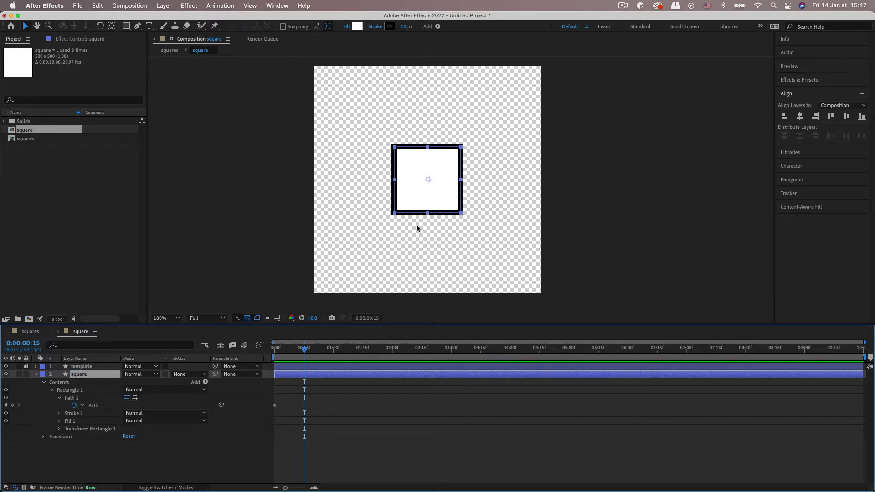
key(period)
key(comma)
key(period)
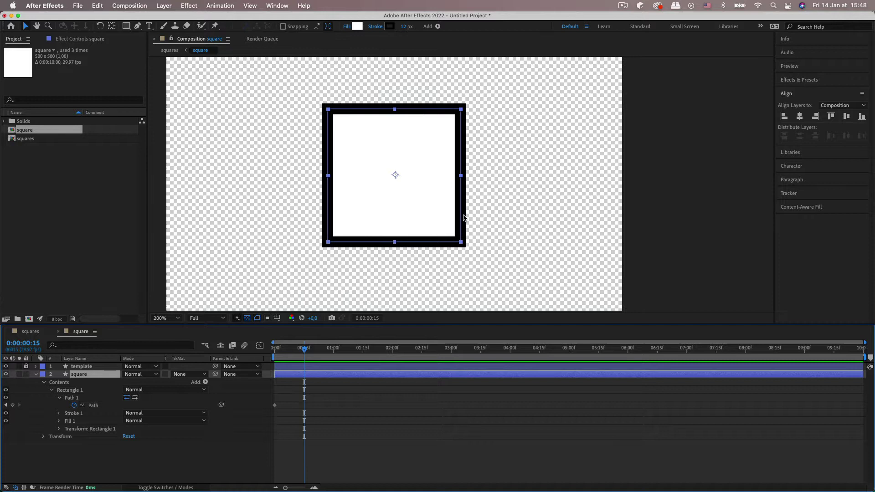
Try lowering the square layer's opacity to 30%, and undo the change
key(comma)
key(t)
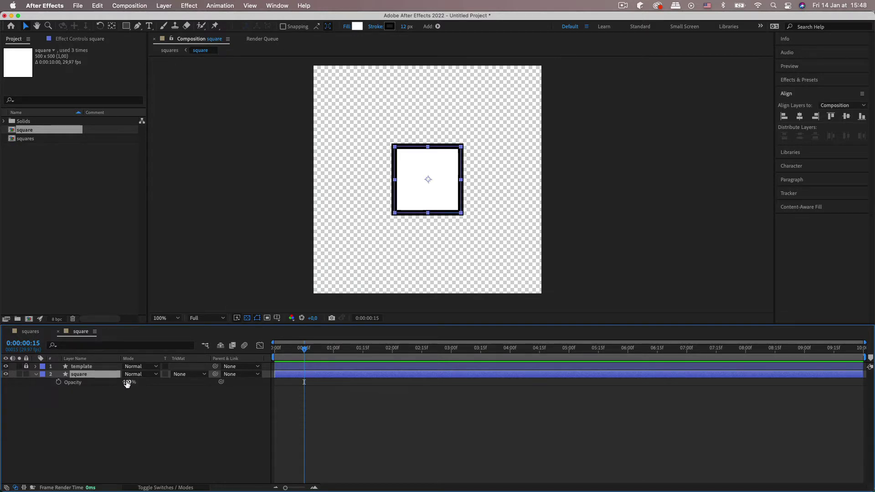
drag(130, 383, 99, 384)
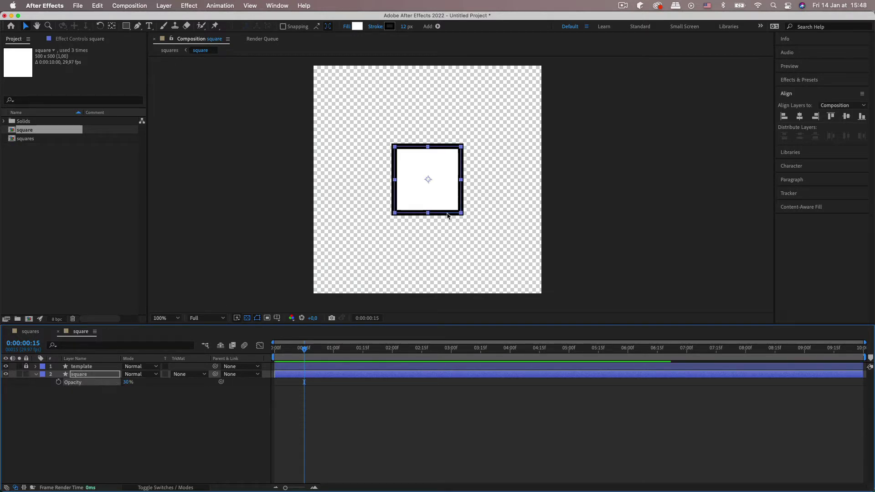
drag(446, 210, 424, 250)
key(super+z)
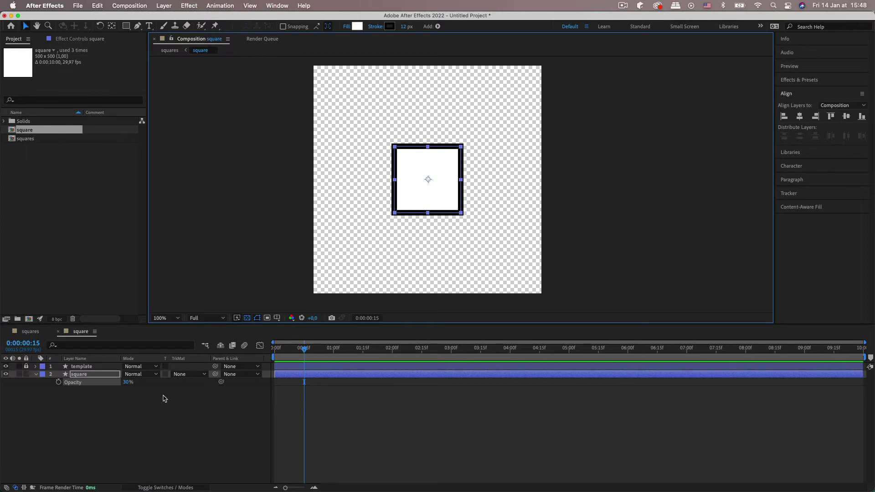
key(super+z)
At 0:00:00:15, swap the lower-left and upper-right corner points of the square layer's Path 1, adding a second Path keyframe
click(98, 374)
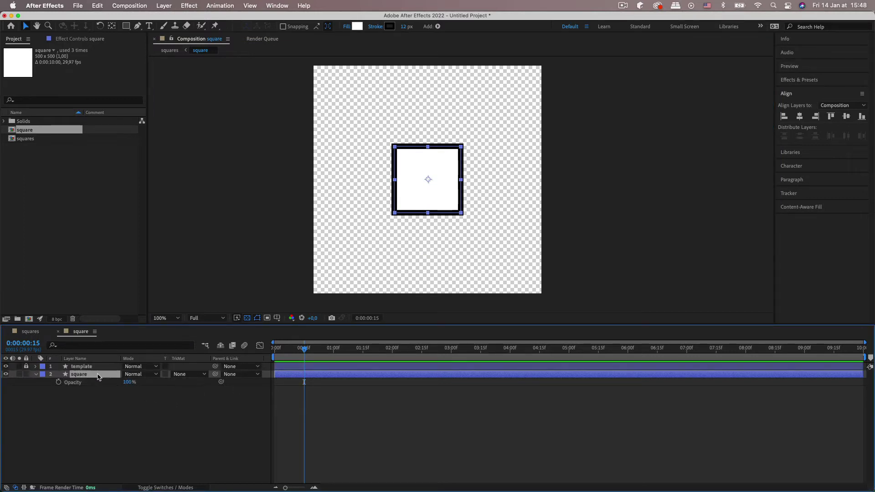
key(u)
click(36, 374)
key(period)
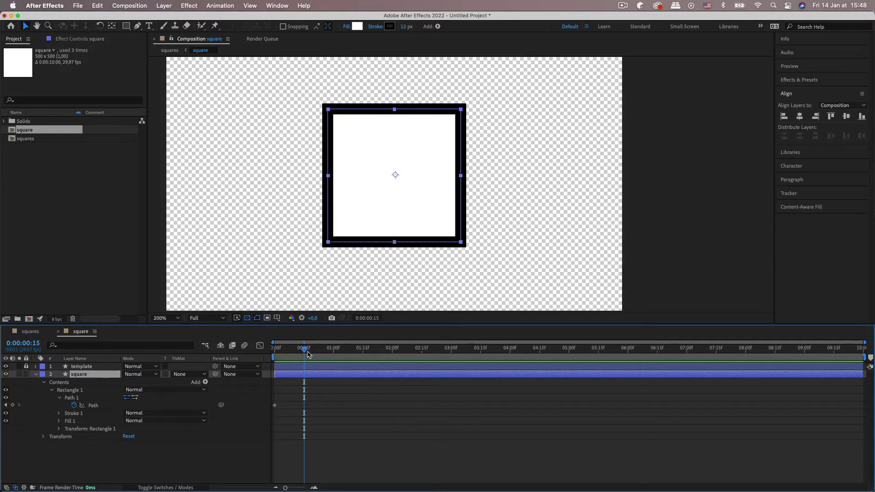
drag(308, 354, 305, 353)
click(87, 398)
click(328, 242)
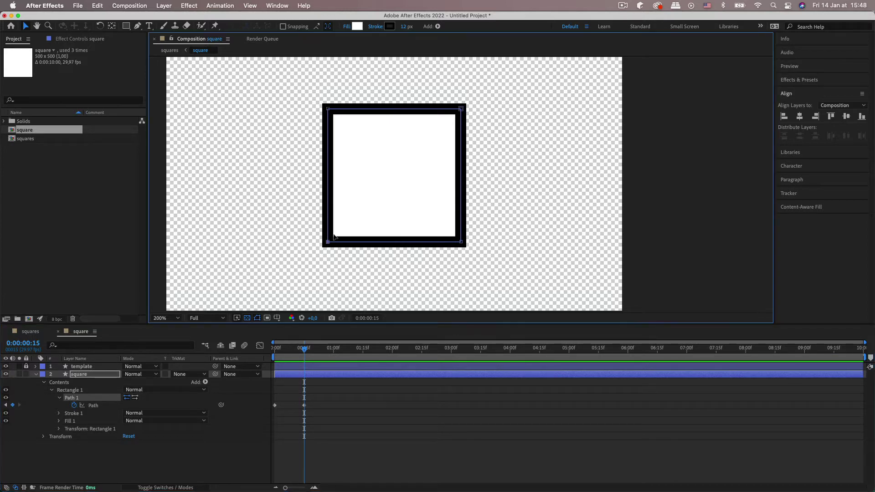
mouse_move(334, 236)
mouse_down()
mouse_move(420, 166)
mouse_move(458, 117)
mouse_move(389, 182)
mouse_move(368, 225)
mouse_move(329, 242)
mouse_up()
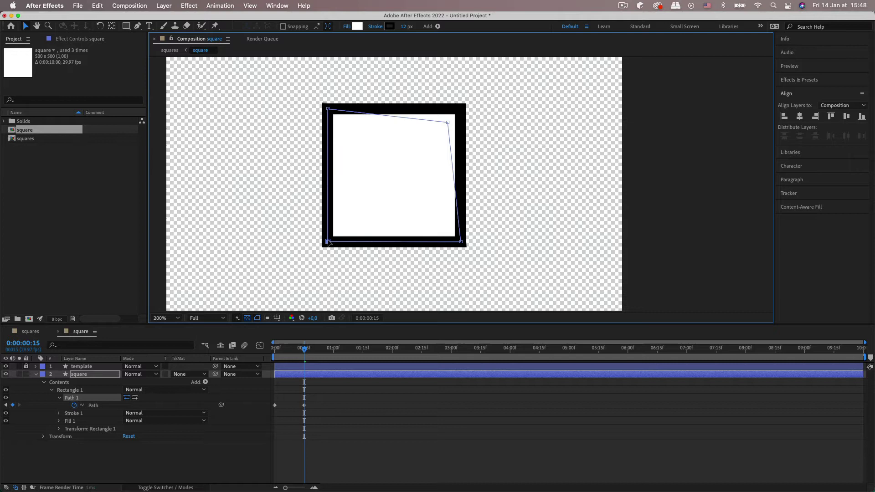
drag(448, 123, 461, 111)
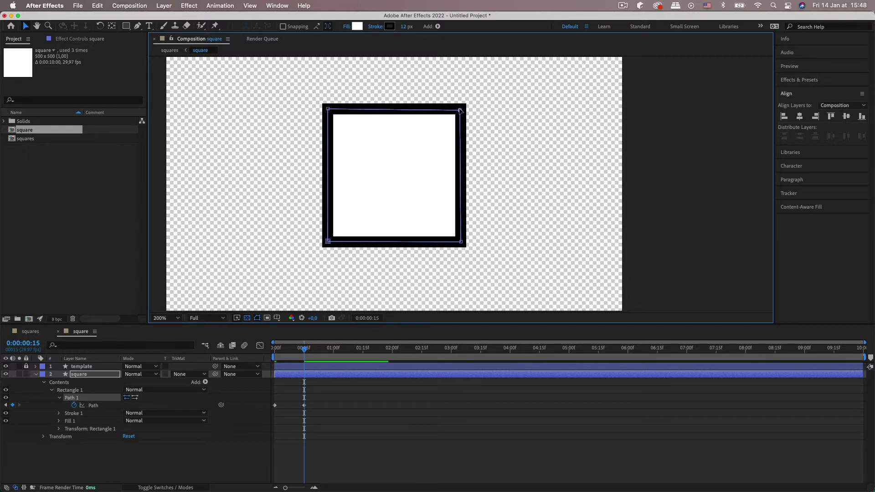
Delete Fill 1 from the square layer
mouse_move(304, 352)
mouse_down()
mouse_move(281, 351)
mouse_move(304, 351)
mouse_up()
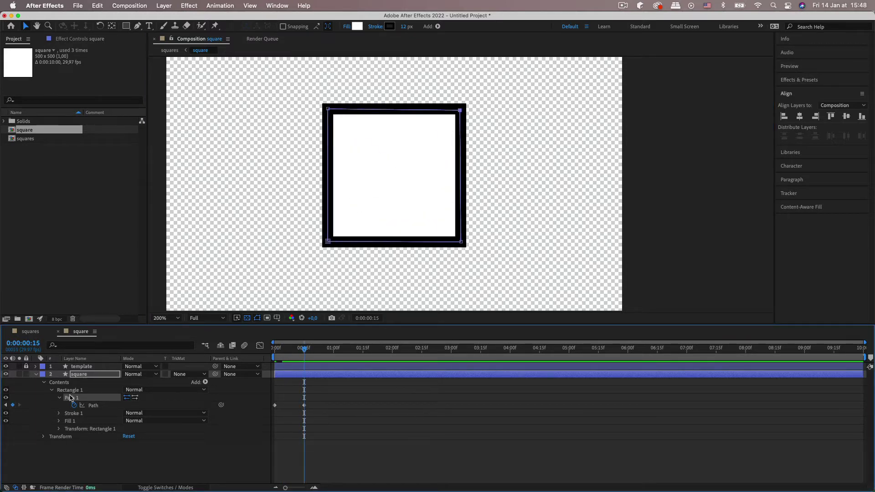
click(76, 422)
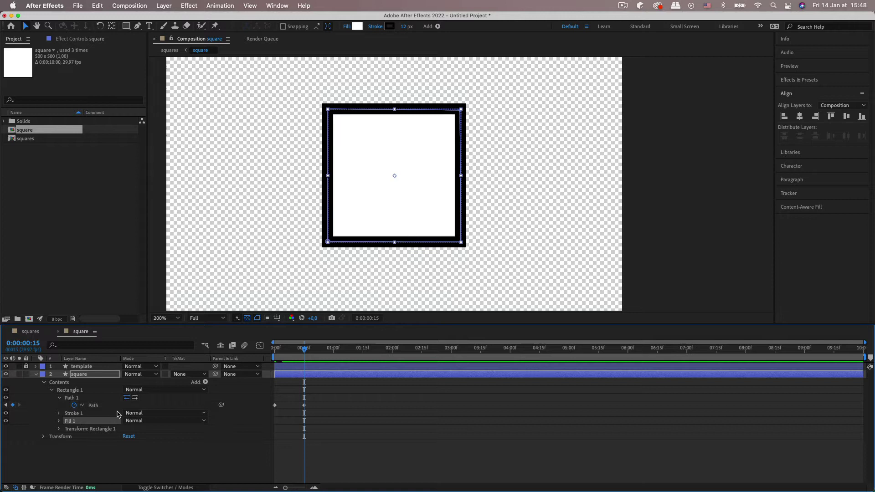
key(Delete)
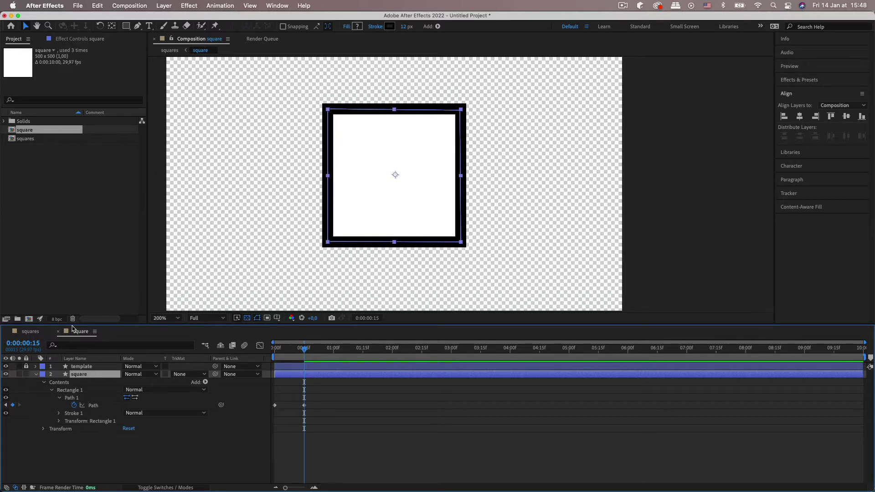
Unlock the template layer, delete its Fill 1, and lock the layer again
click(36, 367)
click(26, 367)
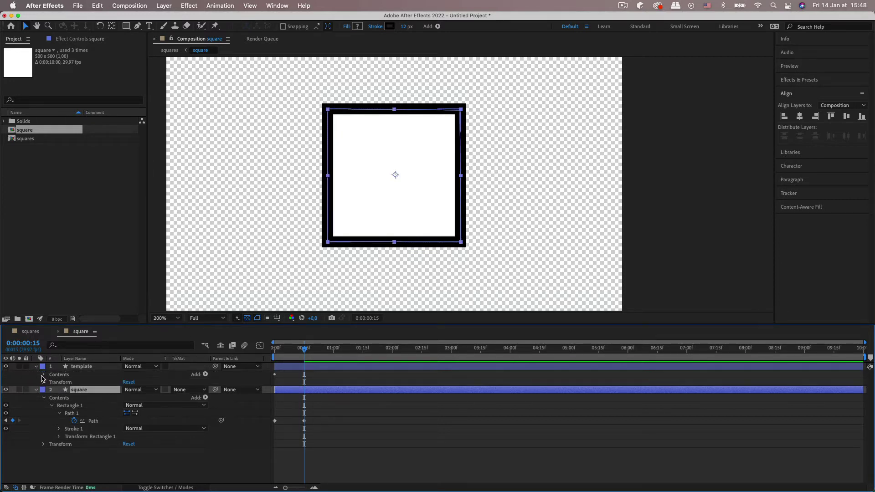
click(44, 374)
click(52, 383)
click(63, 403)
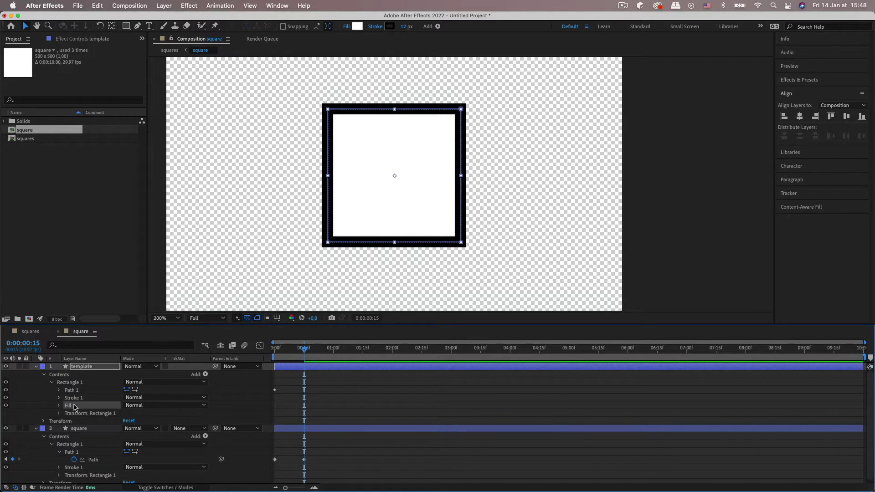
click(26, 367)
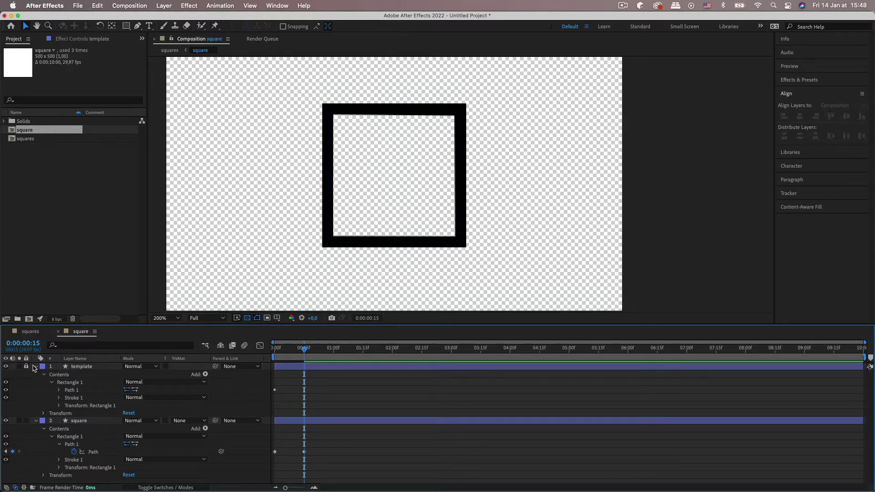
click(36, 367)
At 0:00:00:15, fine-tune the upper-right corner point of the square's Path 1 to line up with the template's corner
mouse_move(304, 348)
mouse_down()
mouse_move(271, 349)
mouse_move(304, 349)
mouse_up()
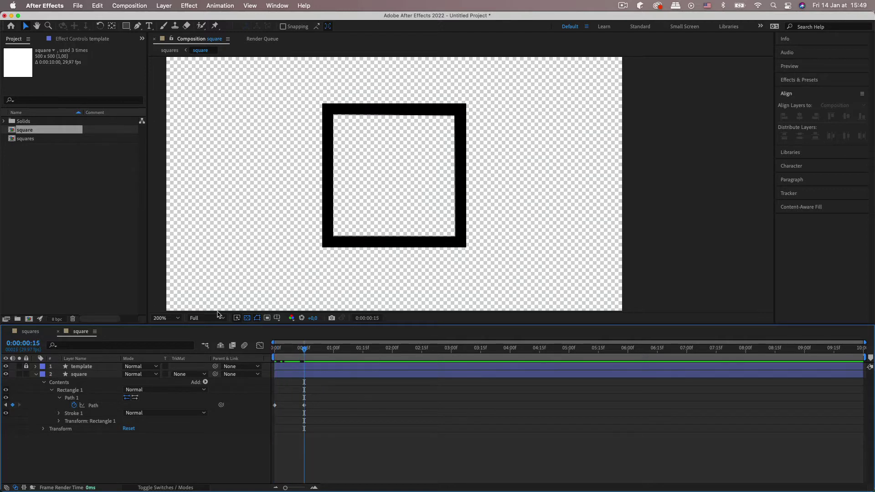
click(53, 390)
click(88, 398)
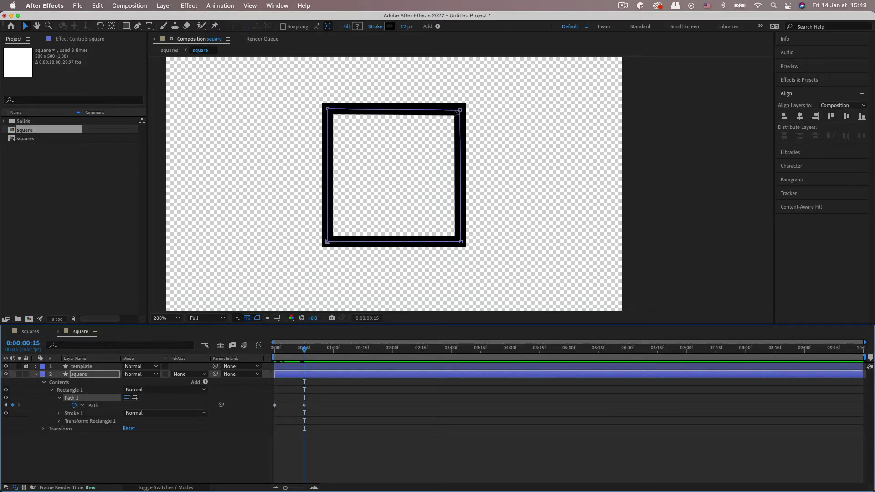
mouse_move(459, 111)
mouse_down()
mouse_move(463, 102)
mouse_move(460, 109)
mouse_up()
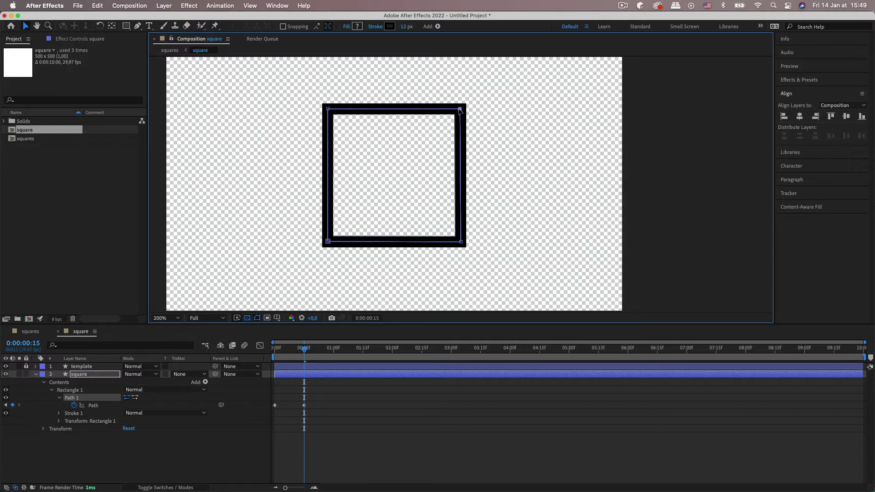
Inspect the square's in-between shape at 0:00:00:05 with and without the template, and compare it with the LottieFiles reference animation in Chrome
drag(304, 346, 283, 343)
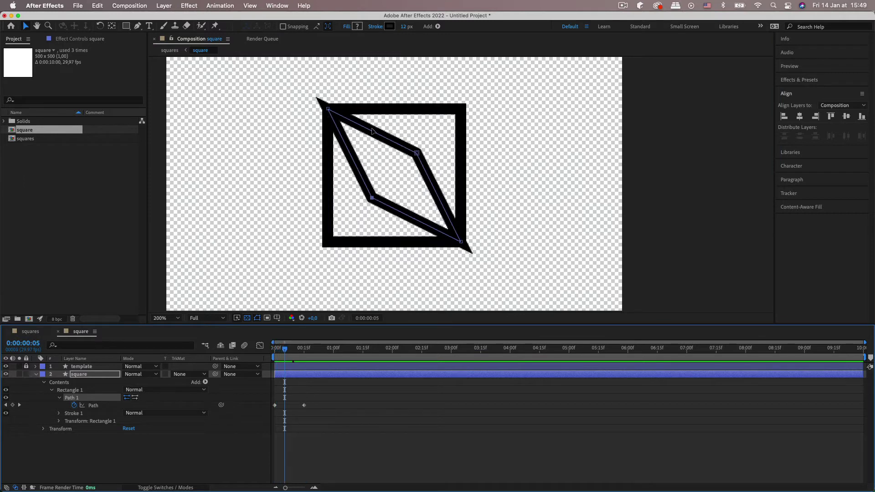
click(479, 409)
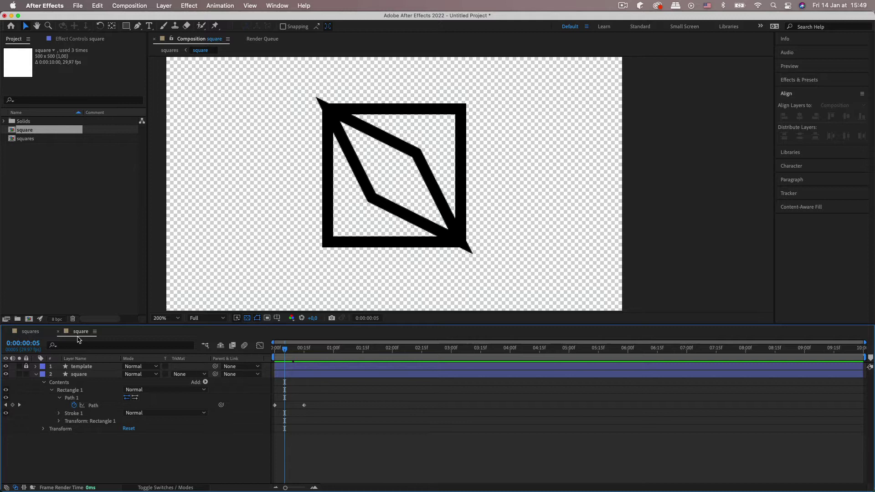
click(5, 367)
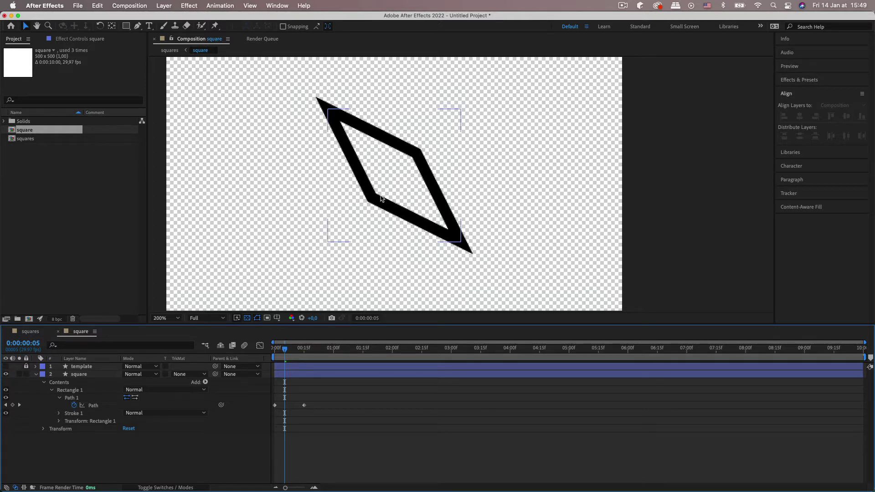
click(6, 367)
key(super+Tab)
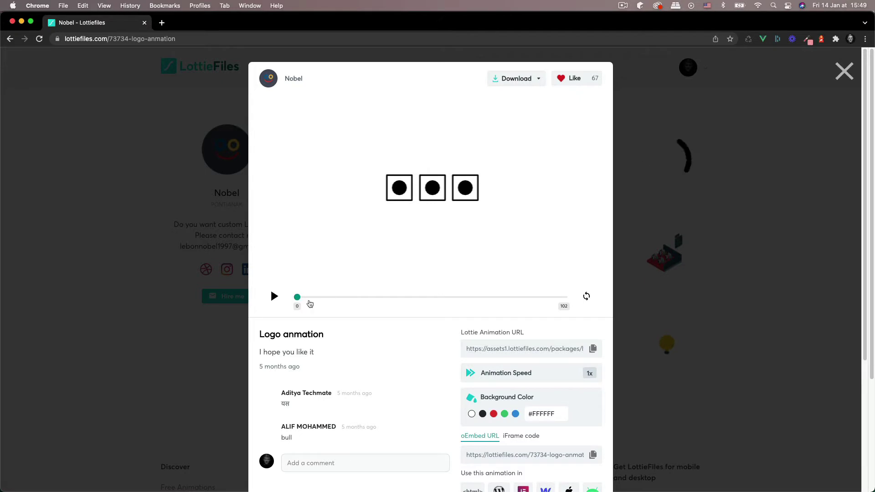
drag(299, 299, 349, 298)
key(super+Tab)
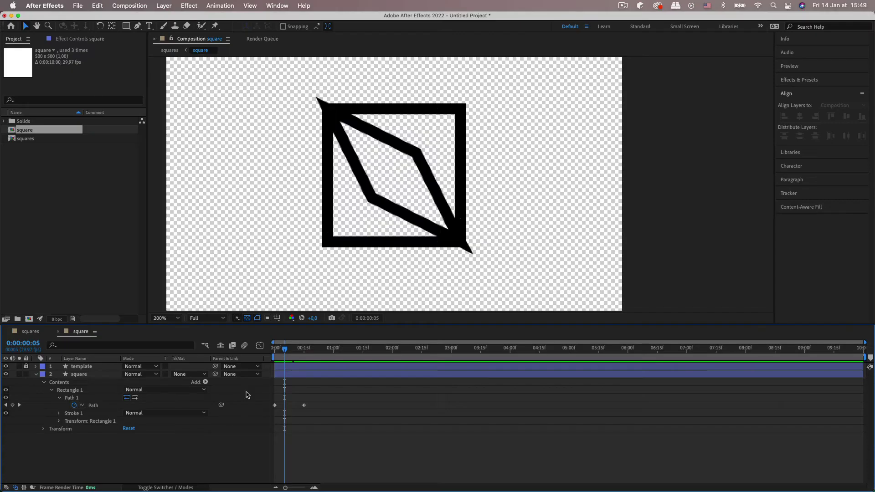
Set the Line Join of the square layer's Stroke 1 to Round Join
click(58, 400)
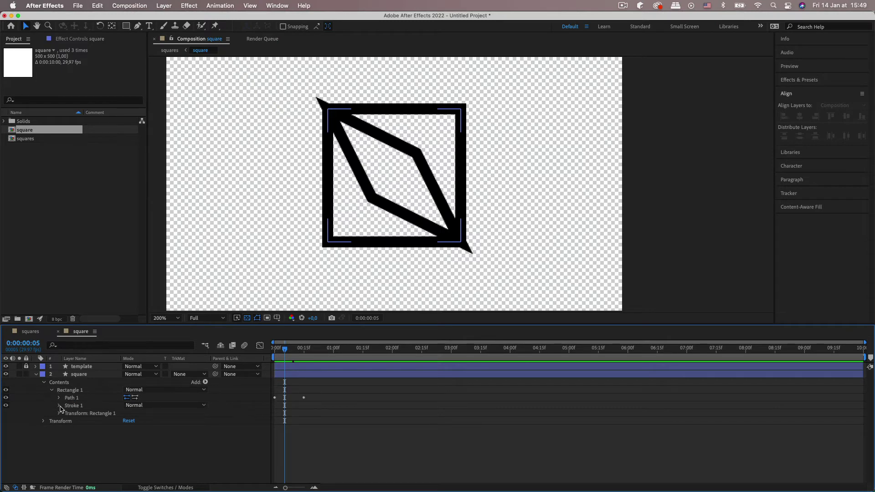
click(59, 406)
scroll(136, 415, down, 2)
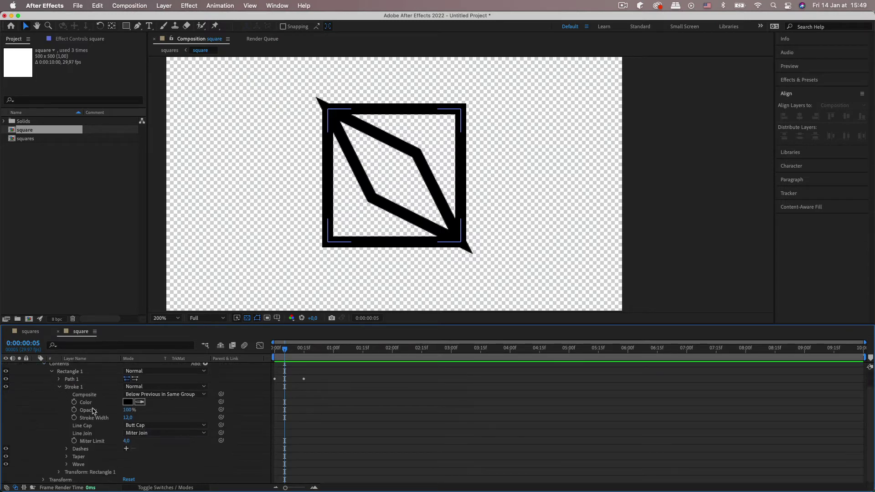
click(155, 434)
click(161, 457)
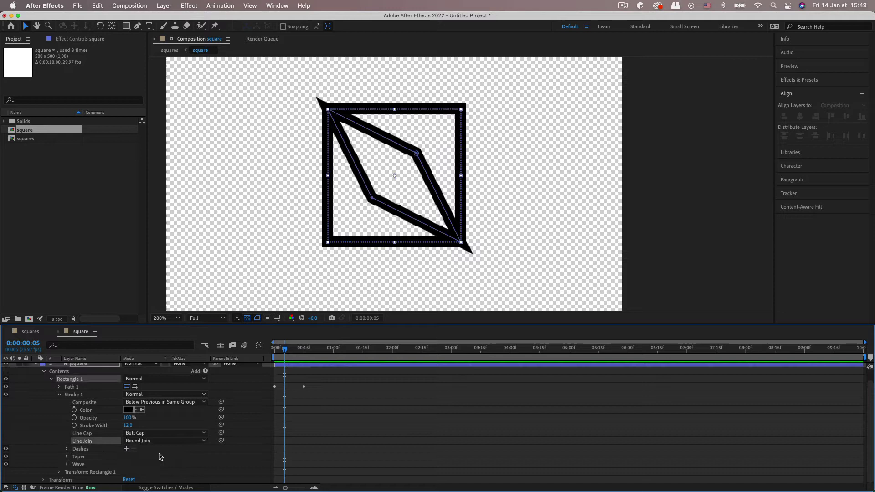
scroll(155, 444, up, 1)
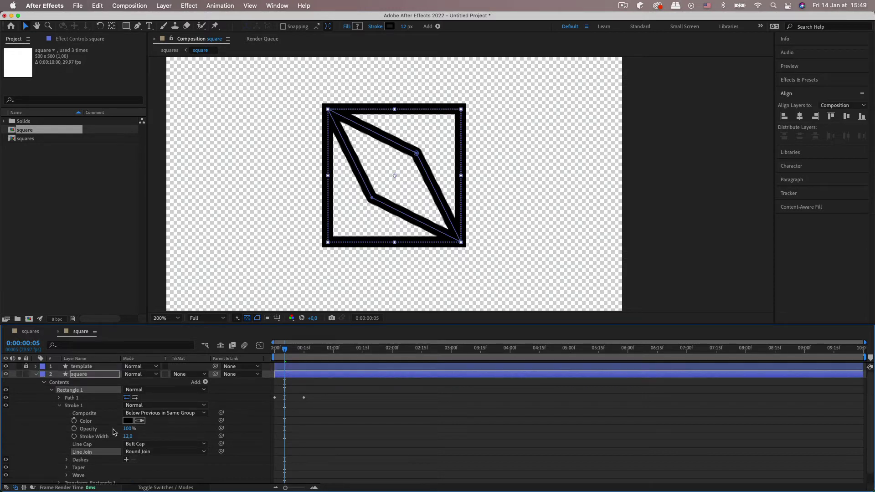
click(59, 407)
click(44, 383)
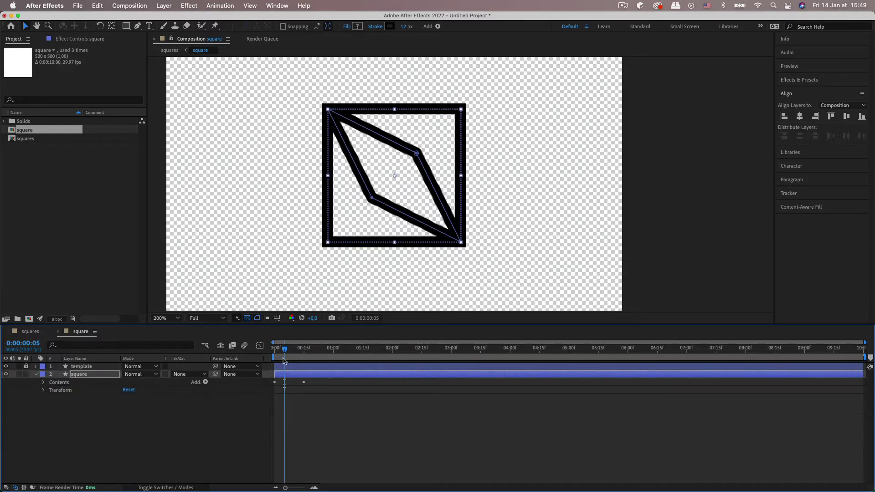
Hide the template layer and preview the square's path animation from the start of the composition
drag(286, 350, 2, 363)
click(344, 446)
key(space)
key(space)
click(6, 367)
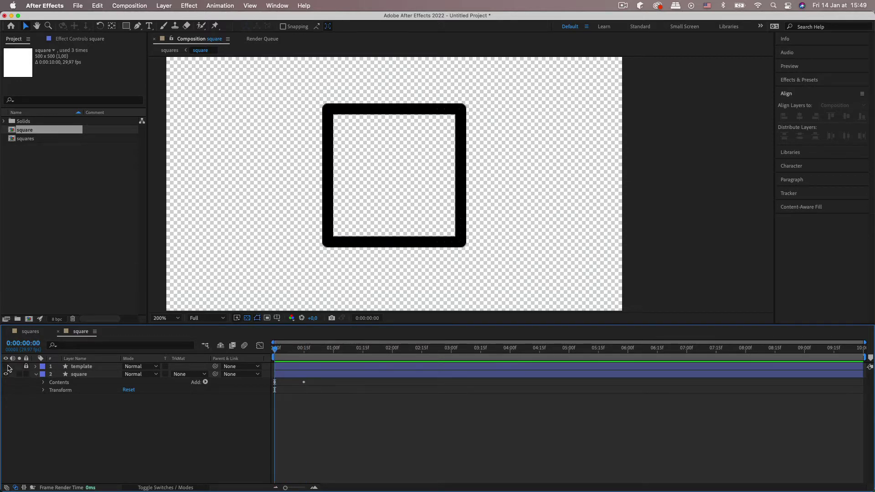
key(space)
key(space)
click(306, 355)
key(space)
key(space)
Move the square layer's second Path keyframe to 0:00:00:25
drag(308, 351, 321, 352)
key(=)
key(Page_Down)
key(Page_Down)
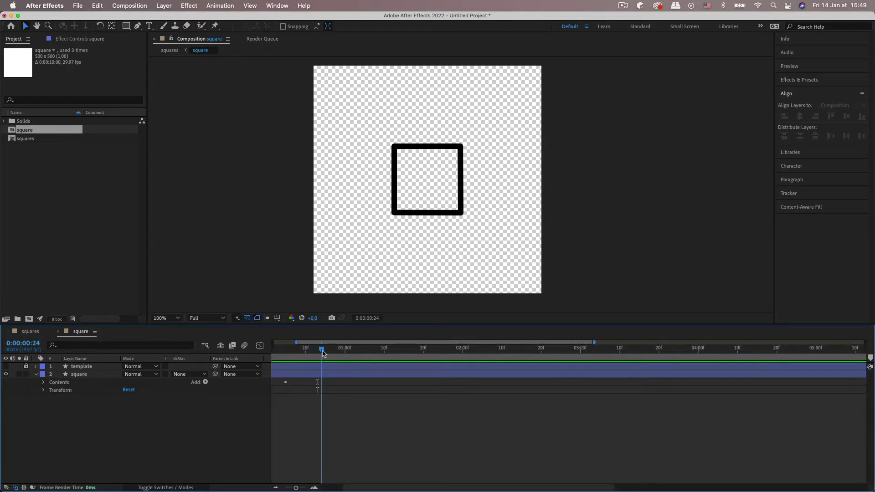
key(u)
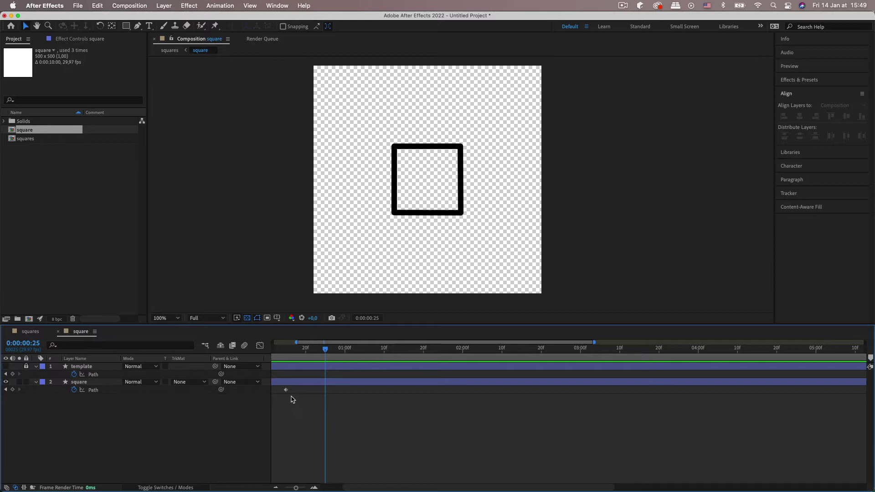
drag(285, 390, 324, 391)
Play the square's path animation from the start to check the retimed motion
key(Home)
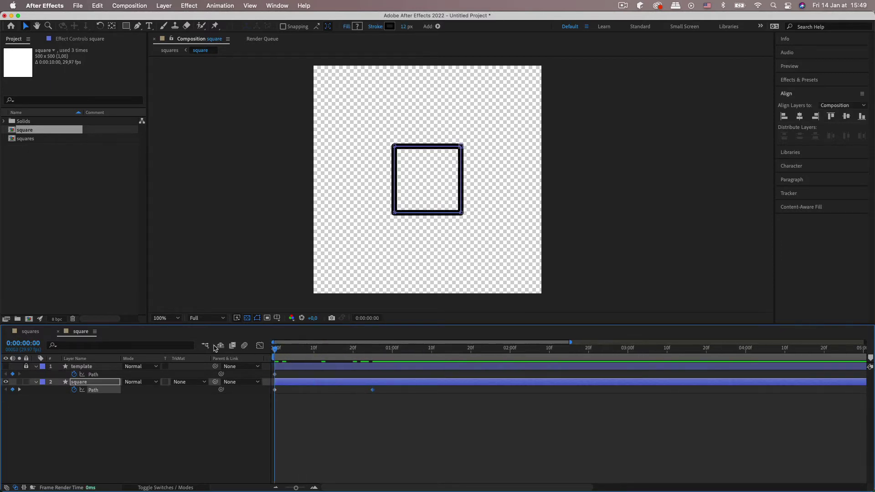
key(comma)
key(space)
key(space)
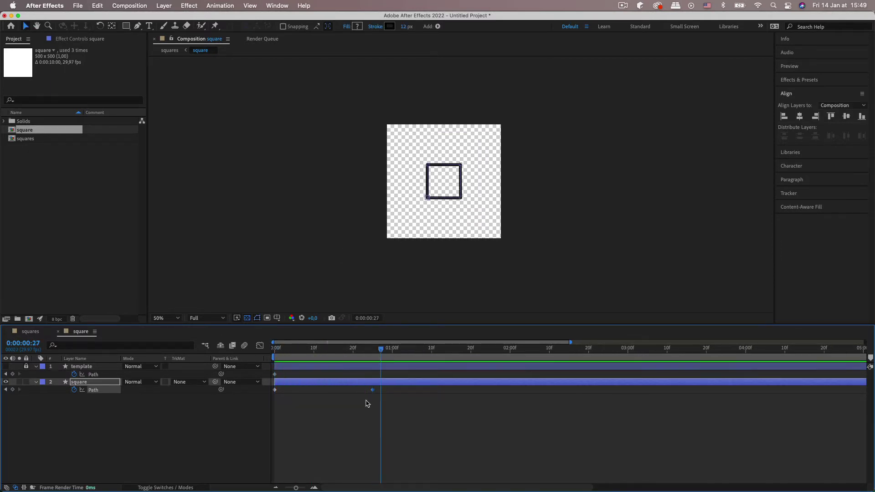
drag(384, 418, 356, 385)
drag(372, 349, 275, 349)
key(period)
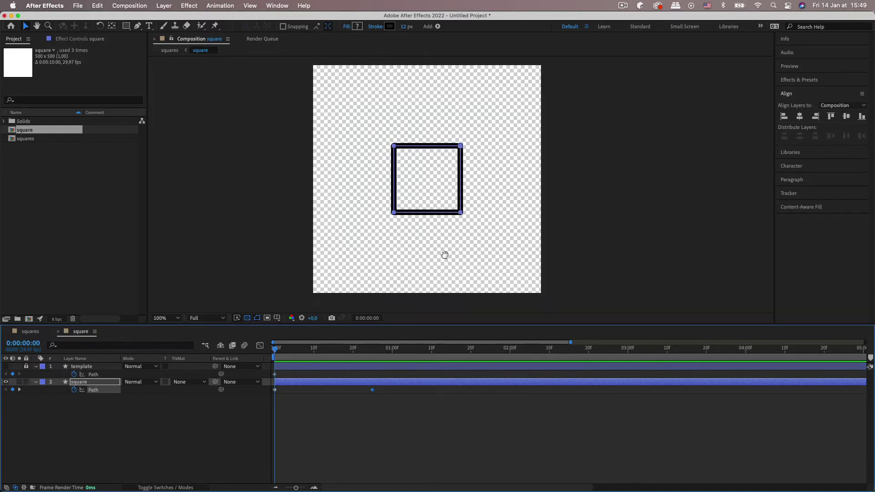
key(space)
key(space)
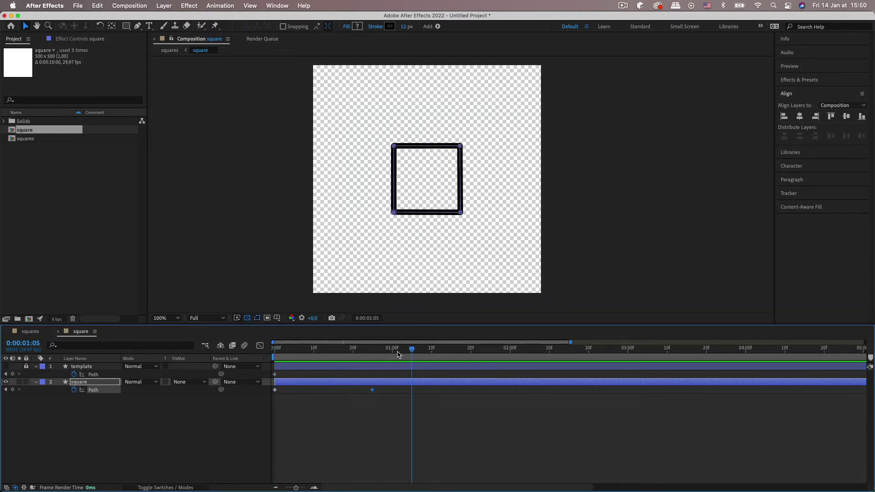
Add a Path keyframe to the square layer at 0:00:01:15 and expand the layer's Rectangle 1 path properties
drag(412, 350, 452, 353)
click(90, 429)
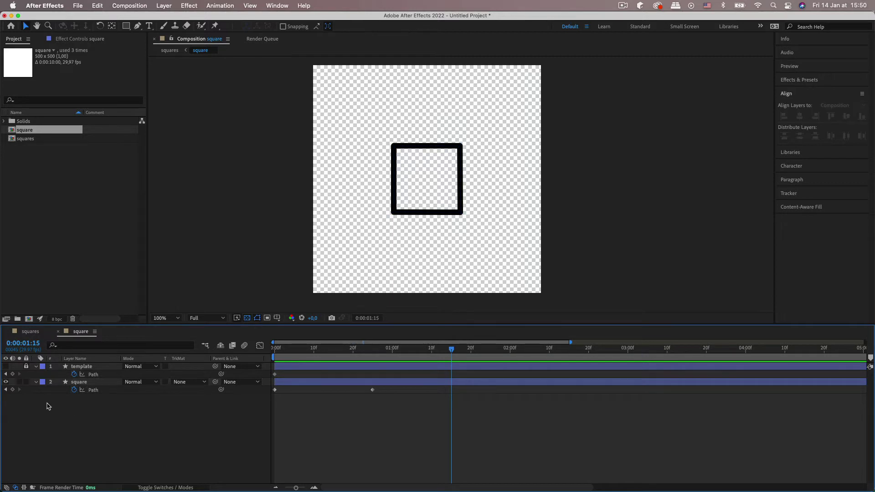
click(13, 390)
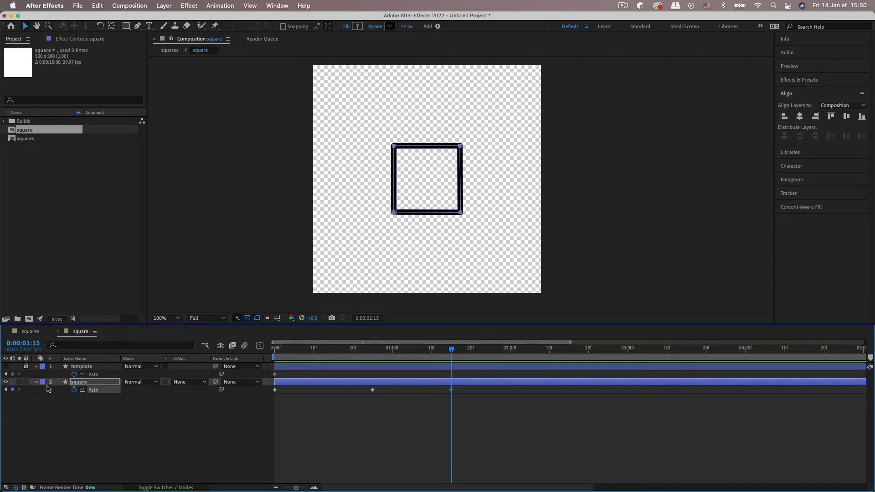
double_click(36, 383)
click(82, 367)
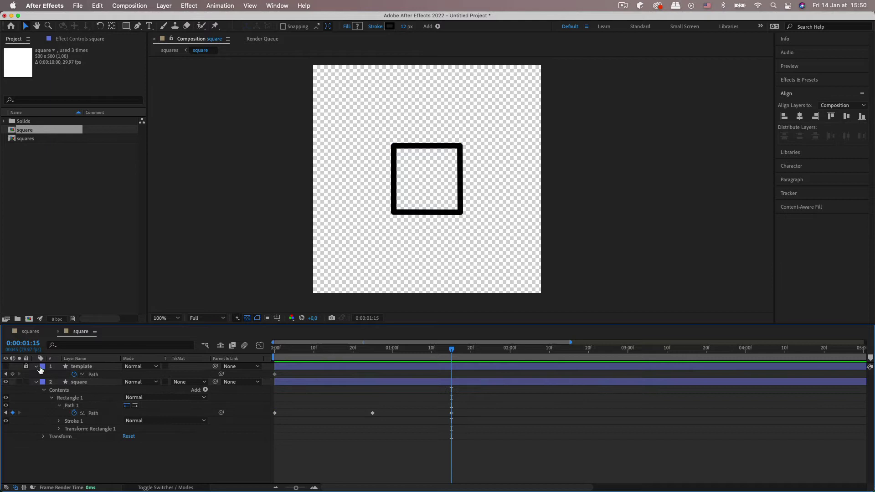
Show and unlock the template layer, remove its Path keyframing, and lock the layer again
click(6, 367)
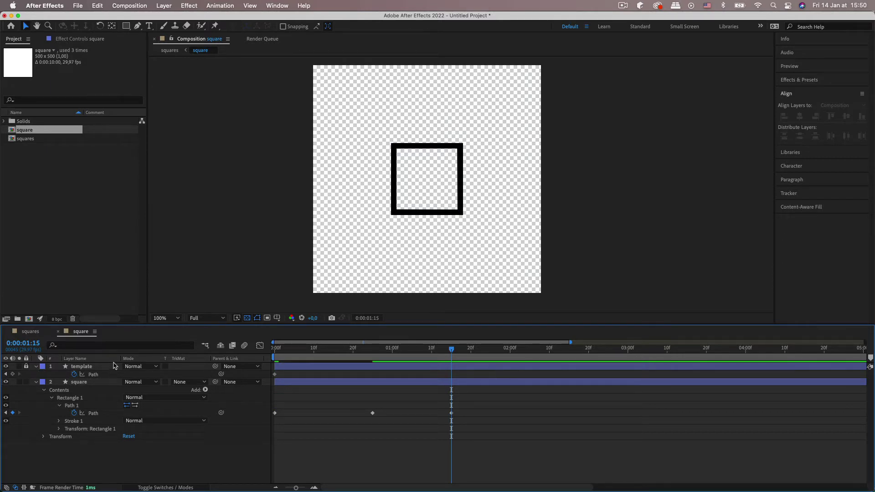
double_click(36, 367)
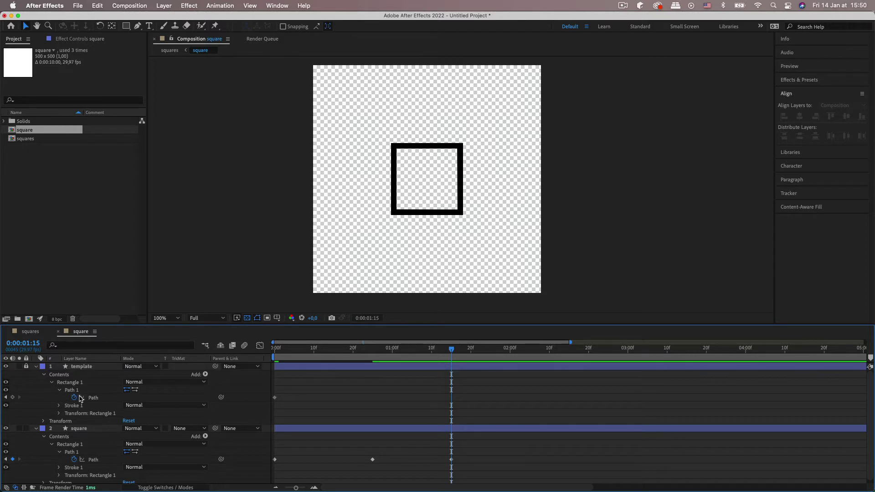
click(74, 406)
click(74, 398)
click(36, 367)
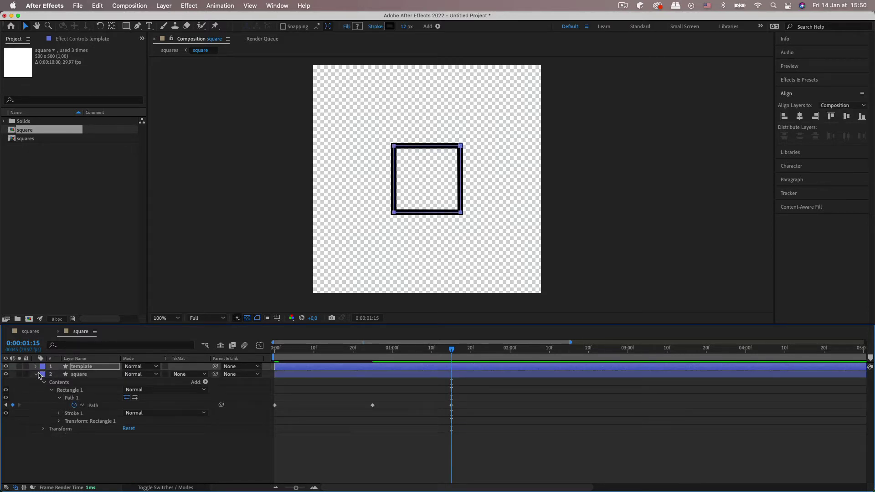
click(26, 367)
At 0:00:02:05, swap the square path's top-left and bottom-right points across the centre, aligning them with the template's corners
click(93, 375)
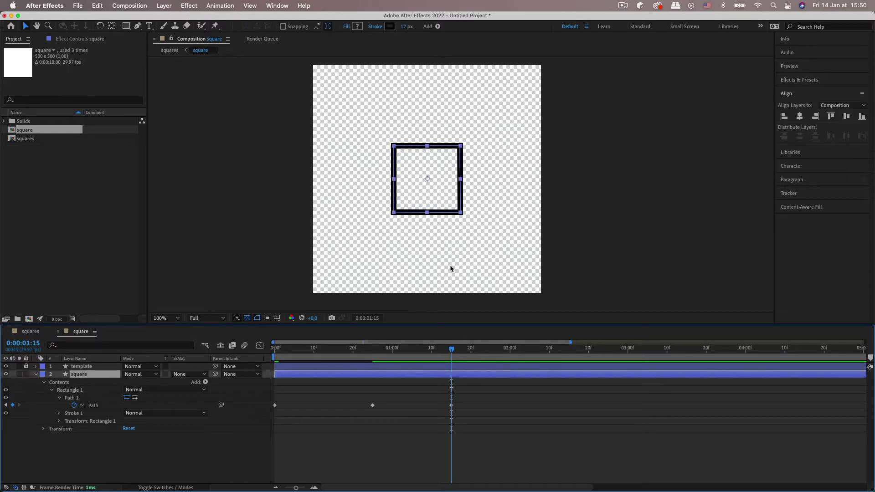
click(88, 399)
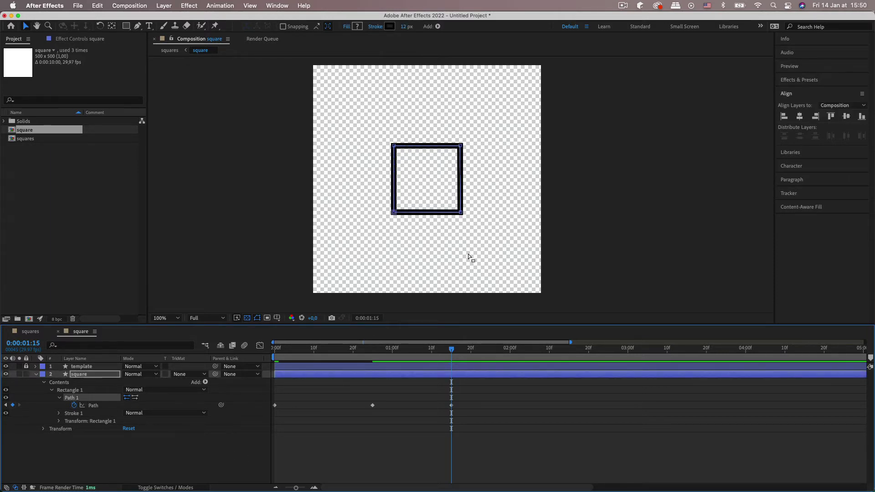
key(period)
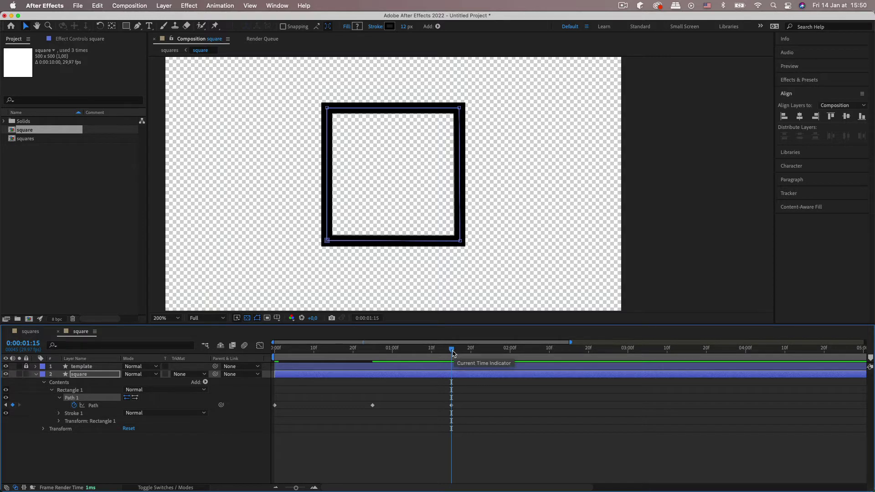
drag(453, 353, 459, 395)
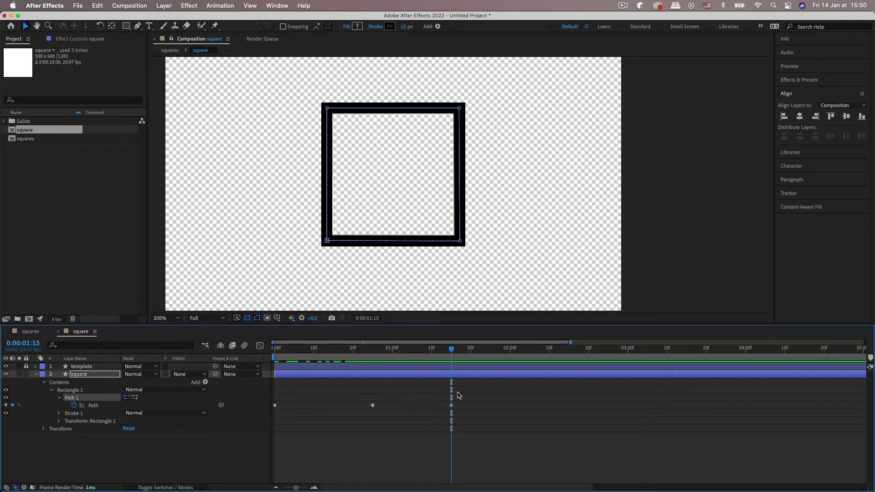
drag(458, 395, 536, 389)
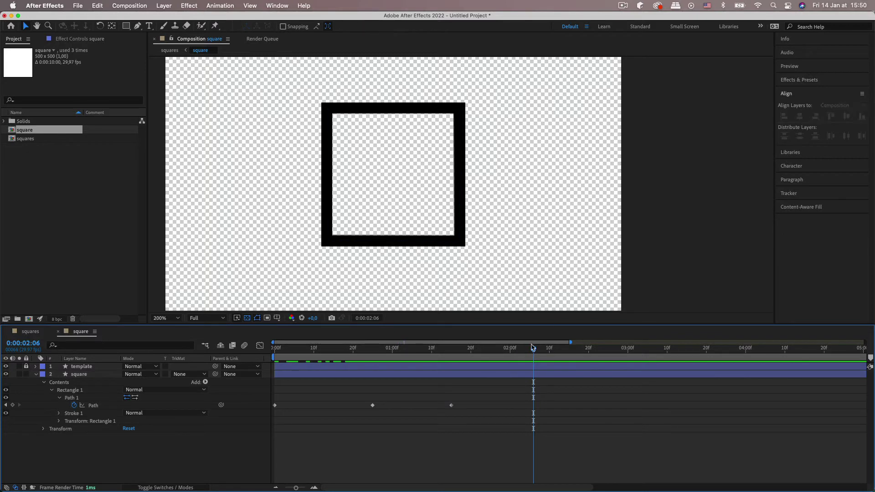
drag(534, 348, 530, 349)
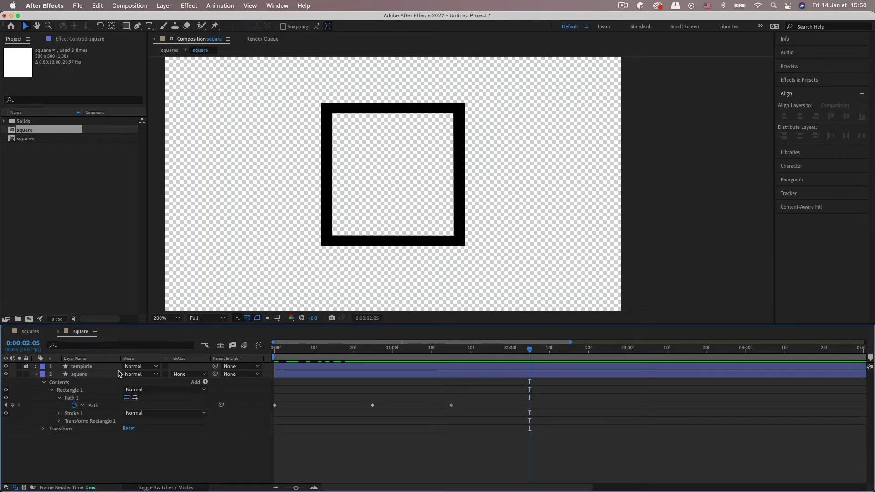
click(86, 398)
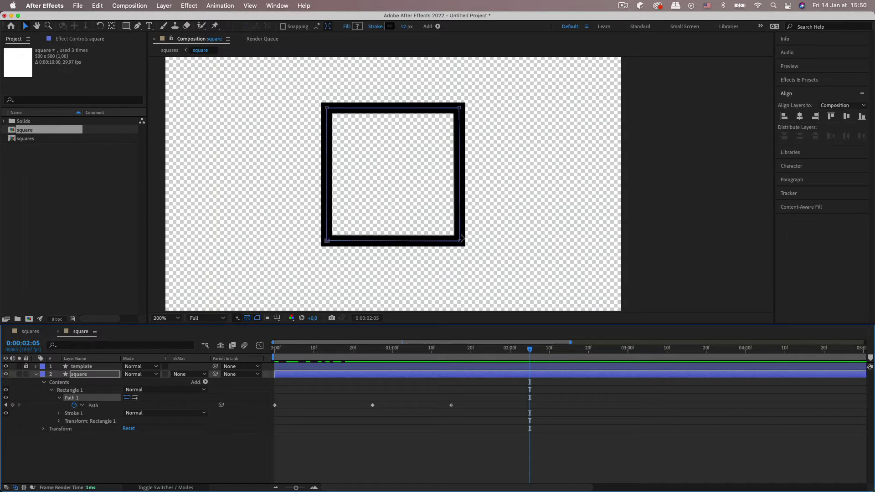
drag(460, 240, 429, 213)
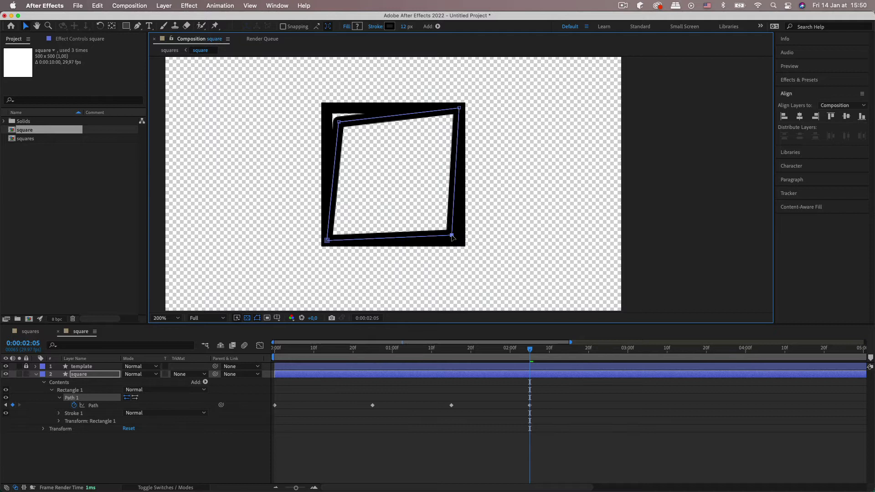
drag(452, 236, 460, 242)
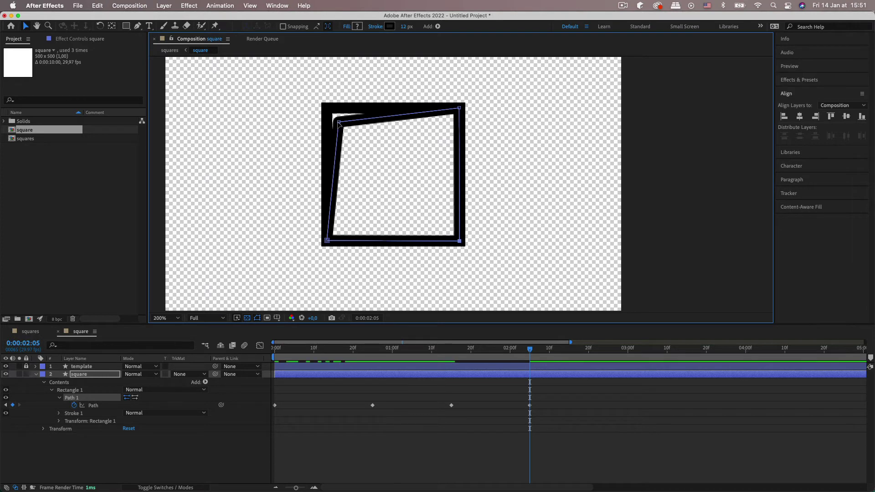
drag(339, 123, 327, 110)
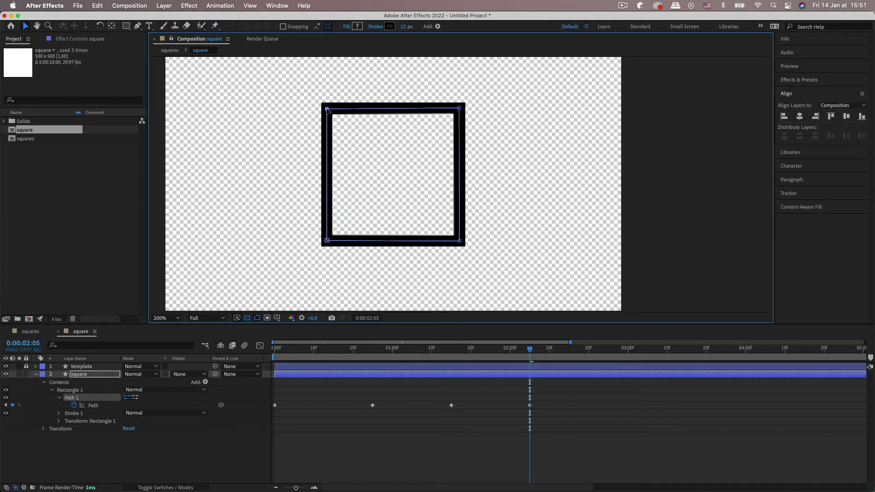
Preview the square's double flip from the start of the composition
drag(528, 358, 275, 351)
key(comma)
key(space)
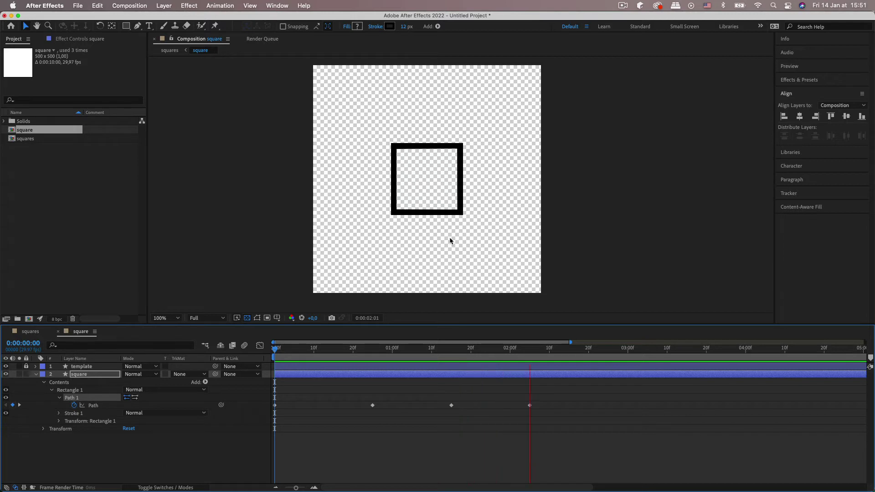
key(space)
Move the square layer's last Path keyframe to 0:00:02:10 and preview the retimed animation from the start
click(486, 452)
click(528, 405)
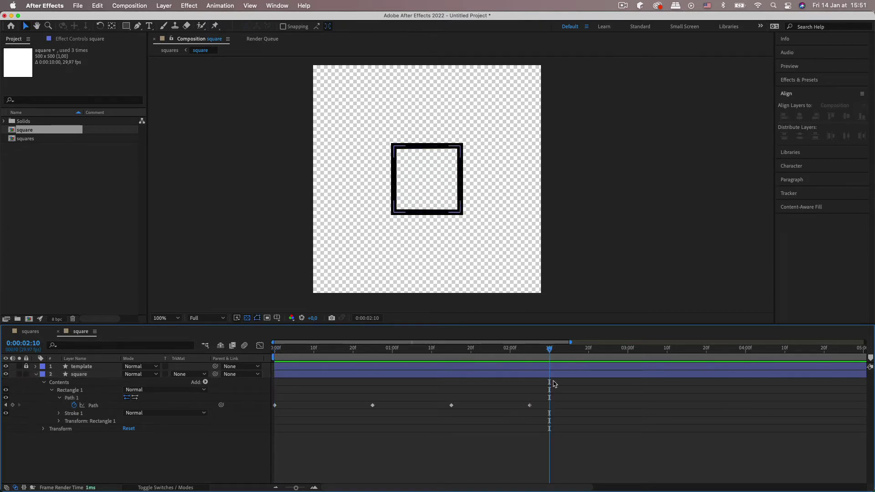
drag(531, 406, 549, 407)
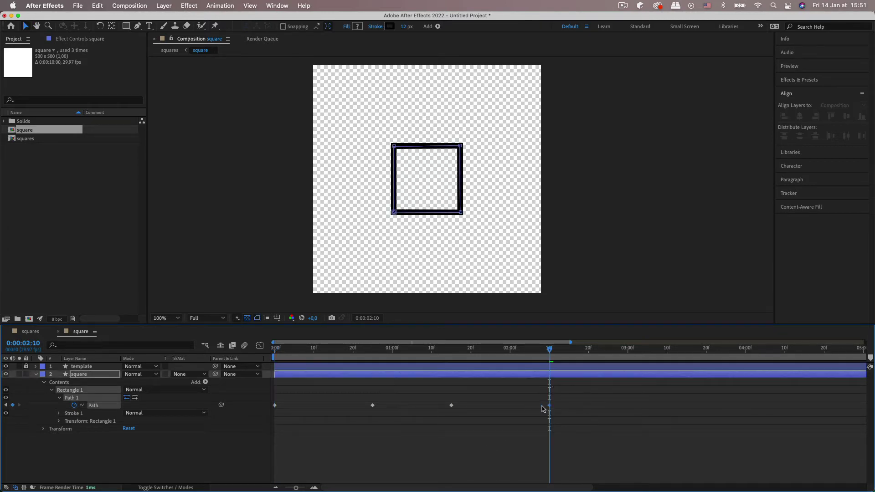
click(504, 437)
drag(426, 349, 246, 352)
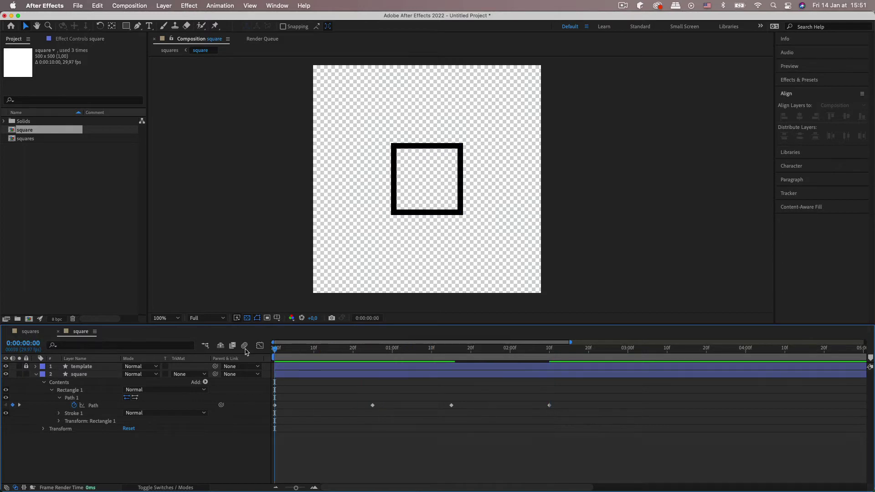
key(space)
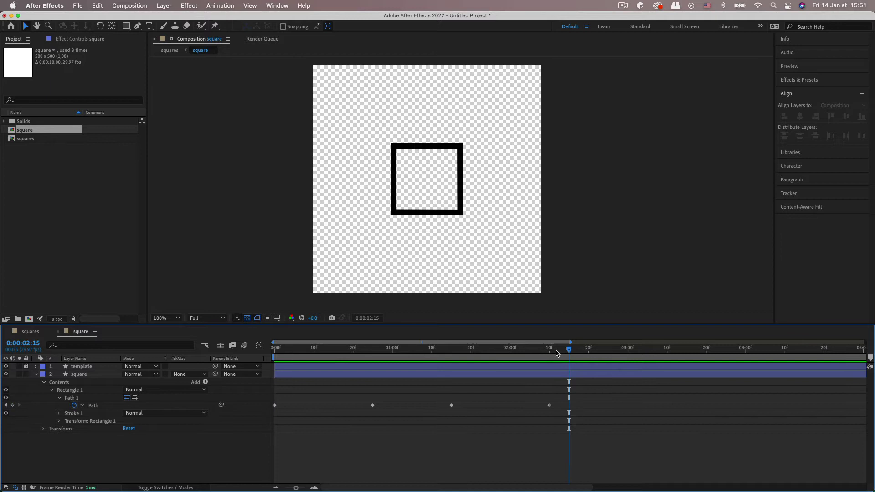
Apply Easy Ease to all four of the square layer's Path keyframes and preview the motion
drag(556, 353, 550, 353)
drag(567, 433, 271, 395)
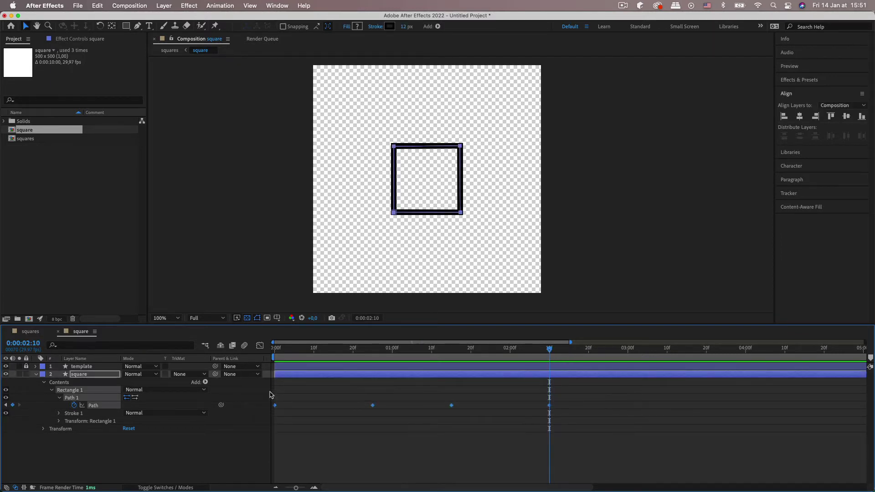
key(F9)
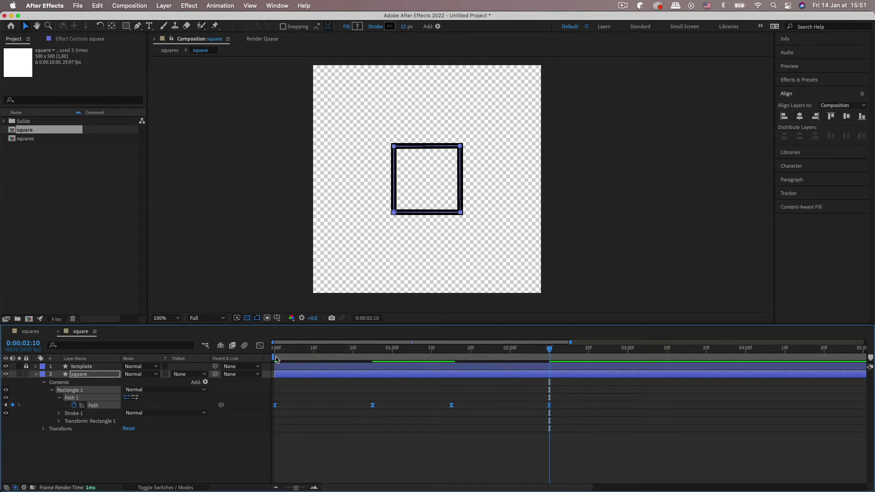
key(space)
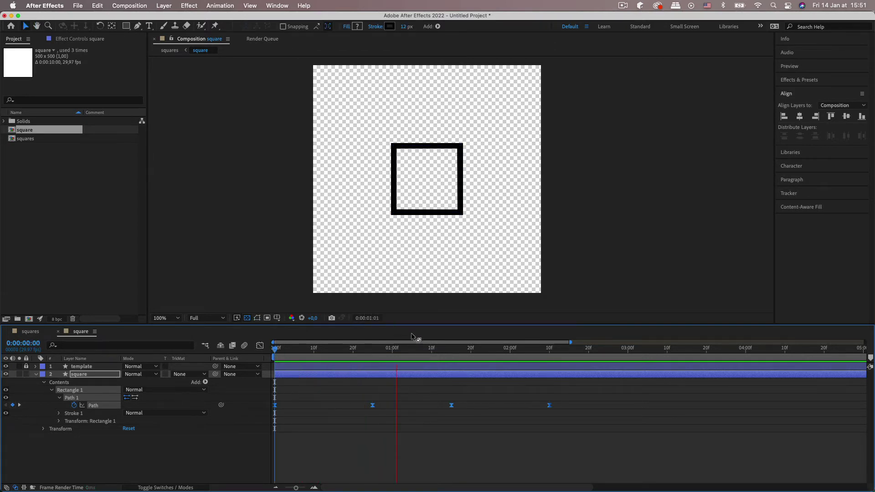
click(562, 352)
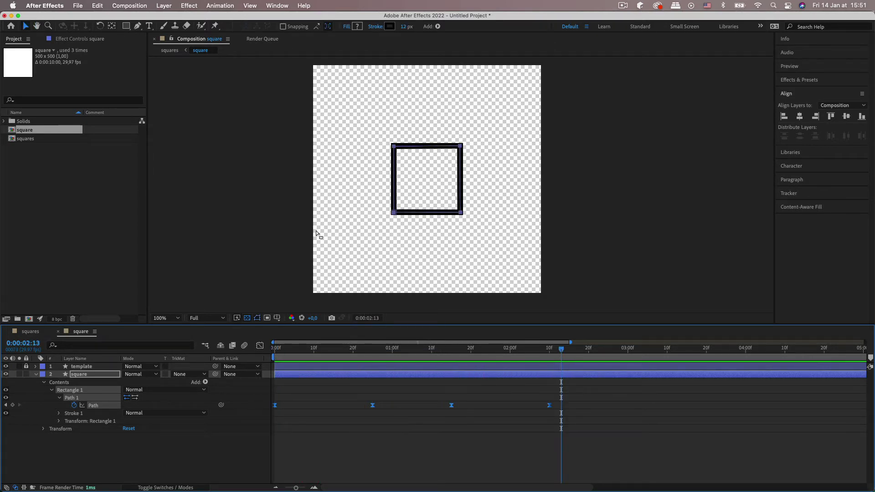
Hide the template layer and play the eased square animation on its own
click(5, 366)
click(428, 256)
scroll(428, 256, up, 1)
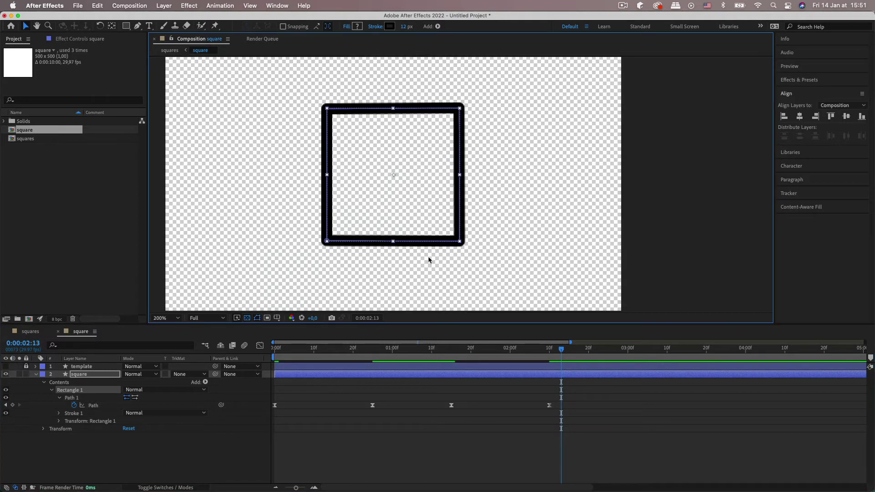
click(429, 258)
scroll(428, 258, down, 1)
key(space)
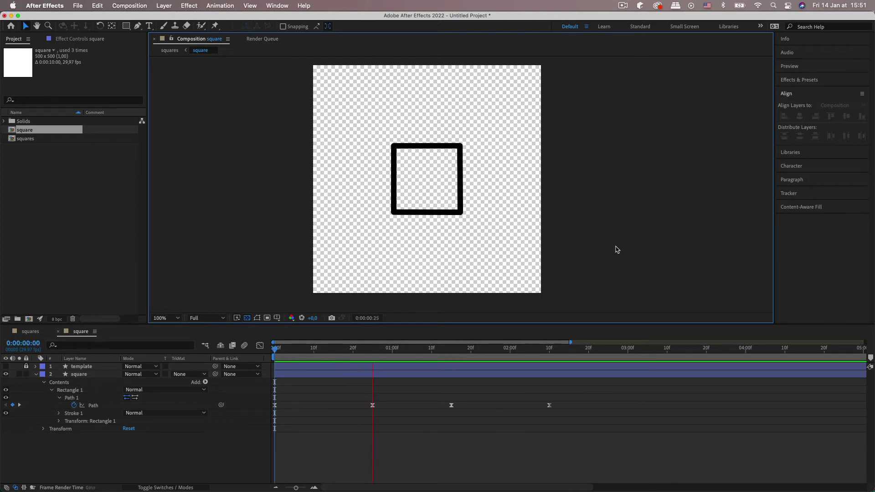
key(space)
End the work area at 0:00:02:10, preview the loop, and return to the start of the composition
click(550, 349)
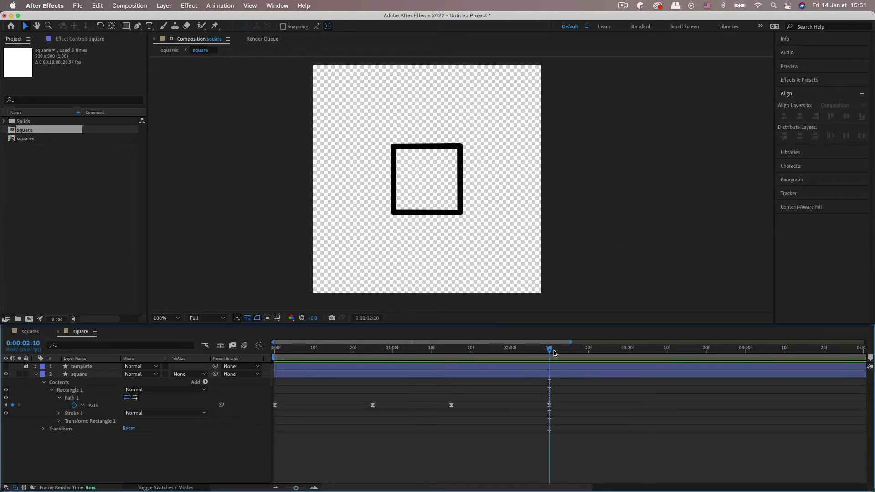
key(n)
key(space)
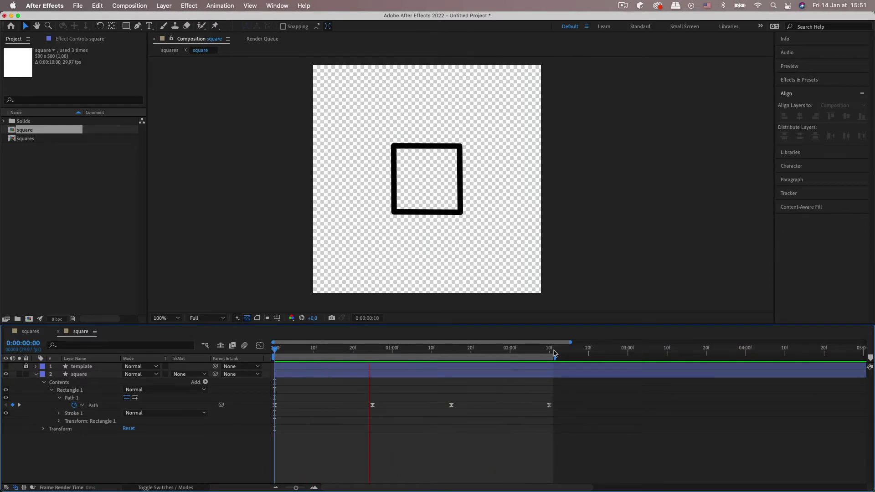
key(space)
key(Home)
Compare the square's flip timing with the LottieFiles logo animation in Chrome by scrubbing through both
key(super+Tab)
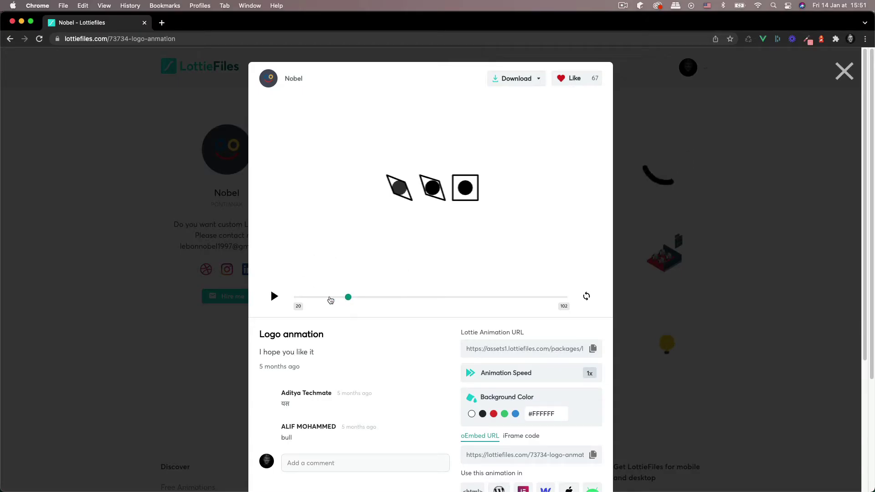
key(super+Tab)
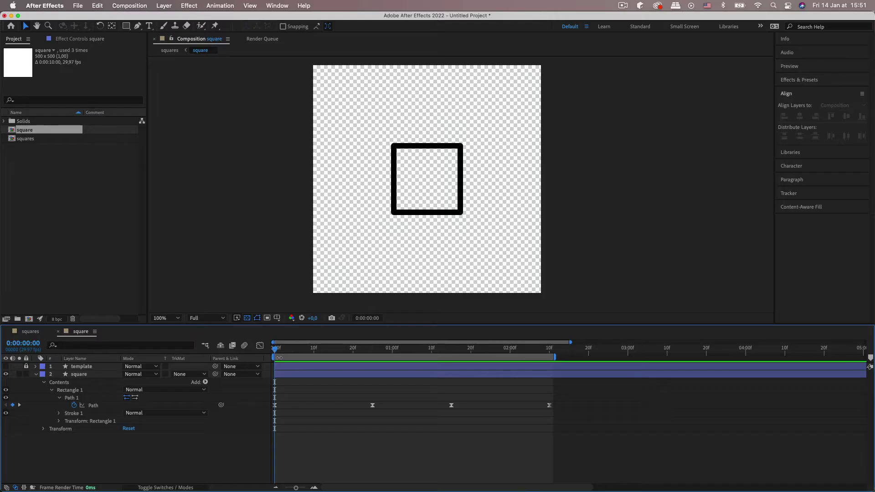
drag(279, 358, 518, 356)
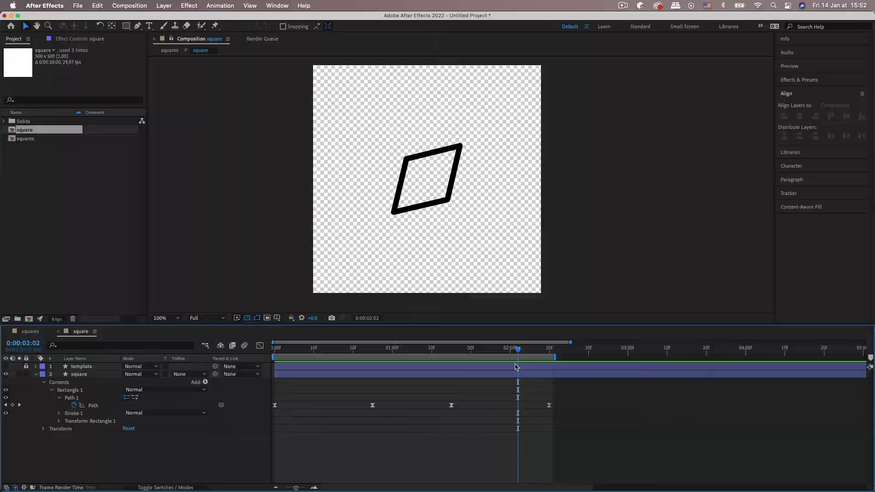
key(super+Tab)
drag(334, 297, 498, 297)
key(super+Tab)
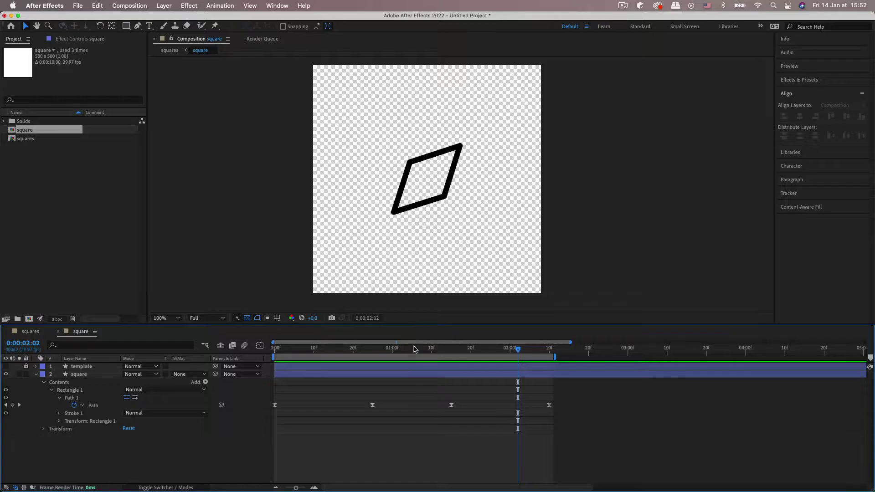
Play the looping square animation and park the current time at the last Path keyframe, 0:00:02:10
drag(519, 352, 548, 357)
key(space)
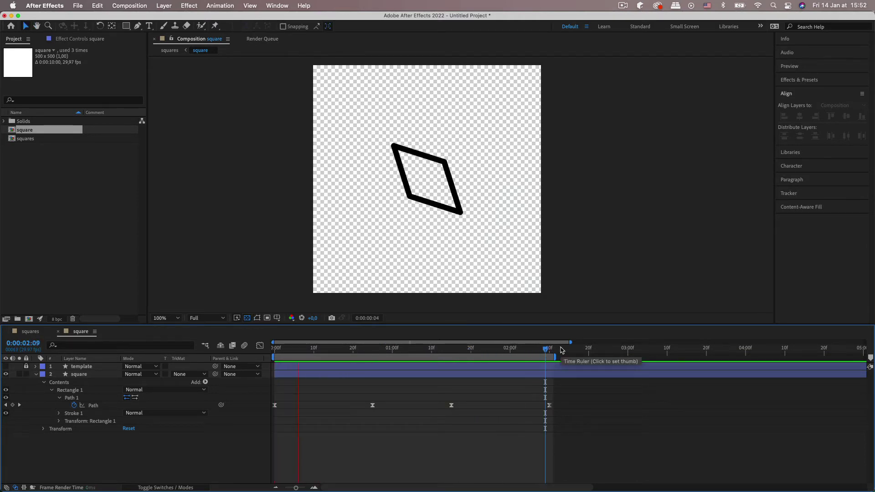
key(space)
mouse_move(555, 350)
mouse_down()
mouse_move(541, 354)
mouse_move(554, 350)
mouse_up()
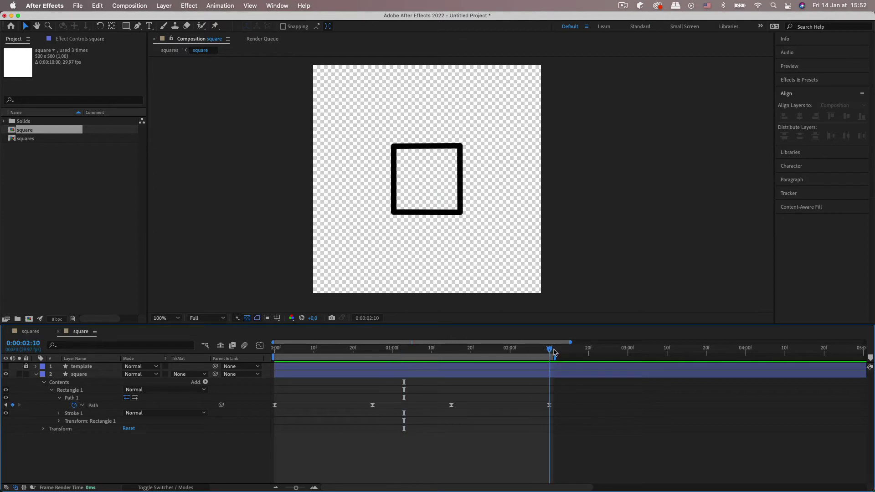
Compare the square's shape at the composition start with the last Path keyframe at 0:00:02:10
key(Home)
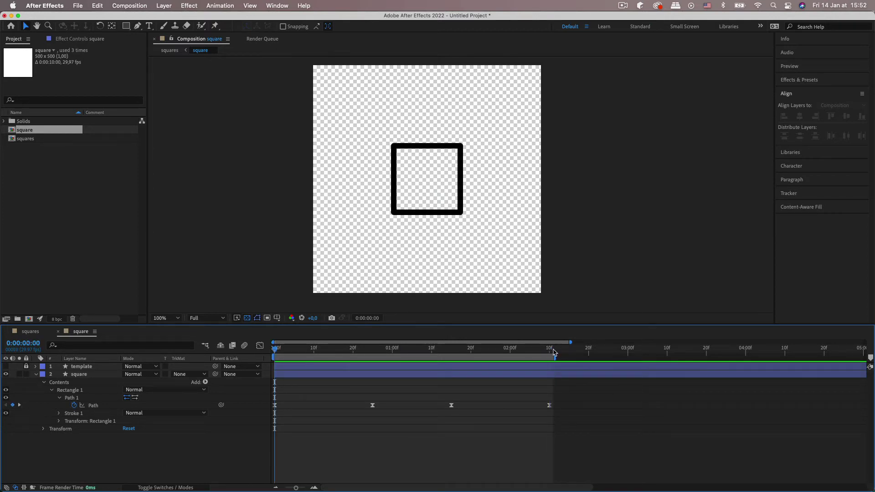
shift+click(555, 352)
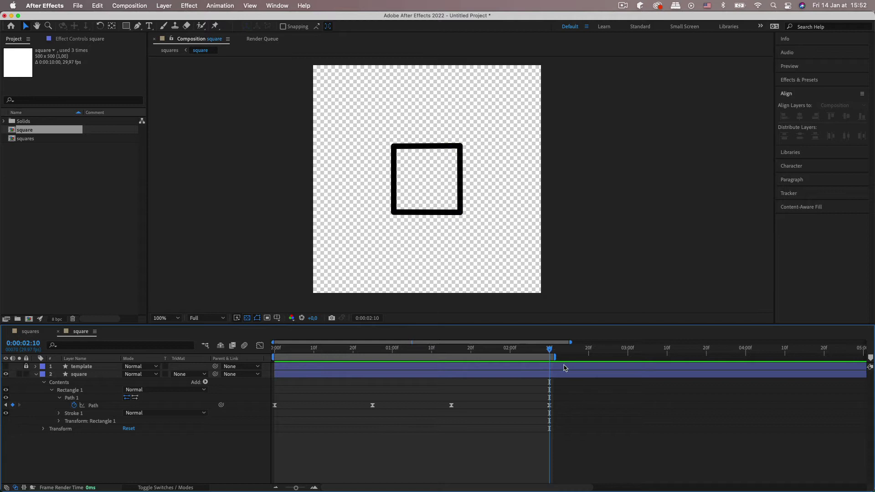
key(Home)
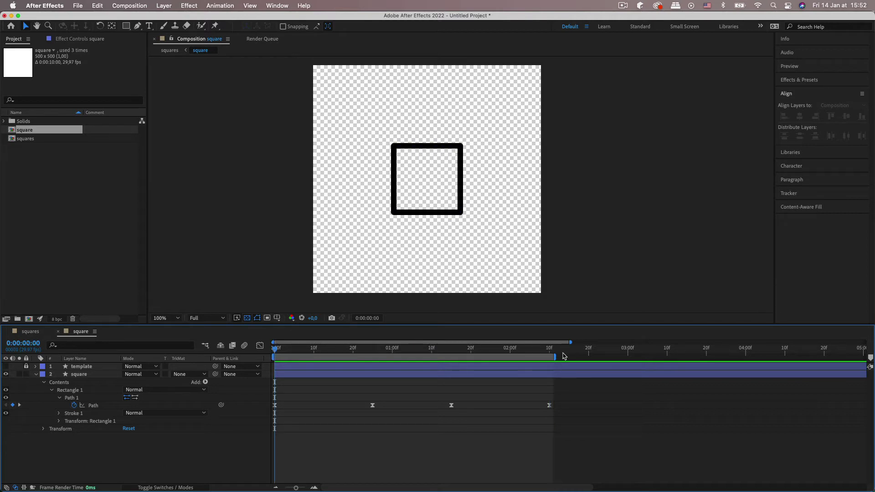
shift+click(552, 350)
click(196, 378)
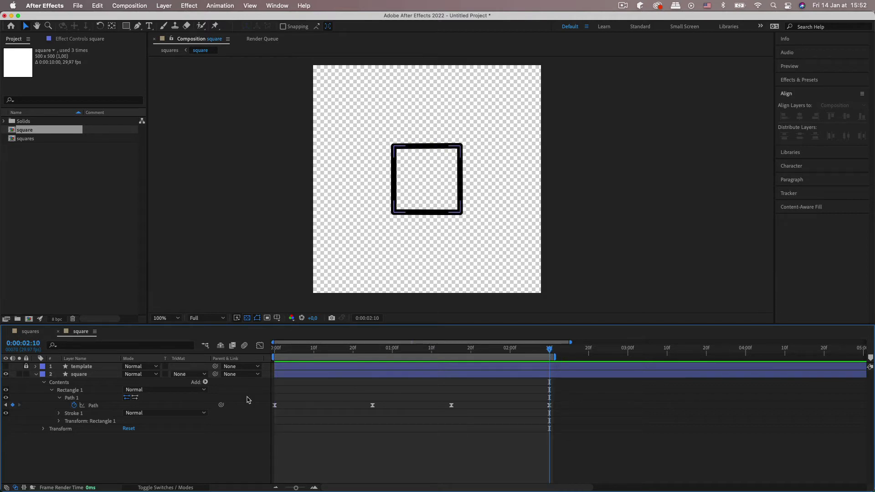
Show the template layer, keep it locked, and move the square path's lower-right corner onto the template at 0:00:02:10
click(26, 366)
click(6, 367)
key(period)
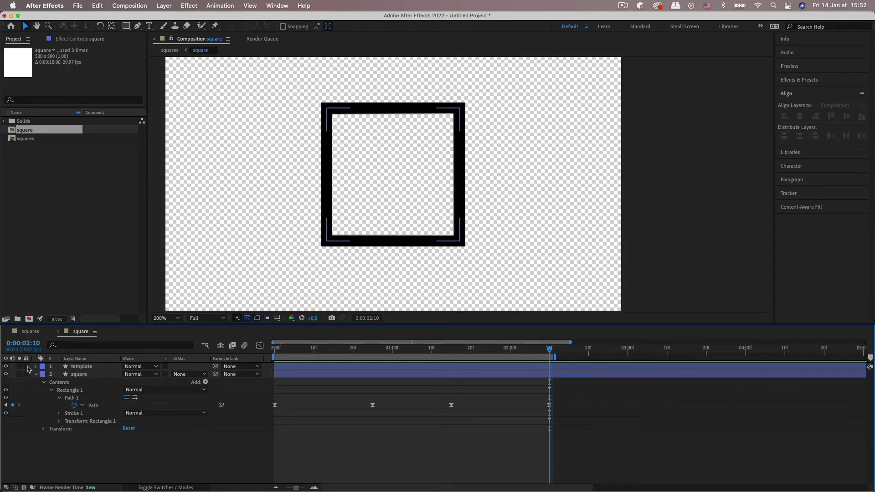
click(26, 367)
click(462, 142)
drag(562, 410, 529, 402)
click(82, 397)
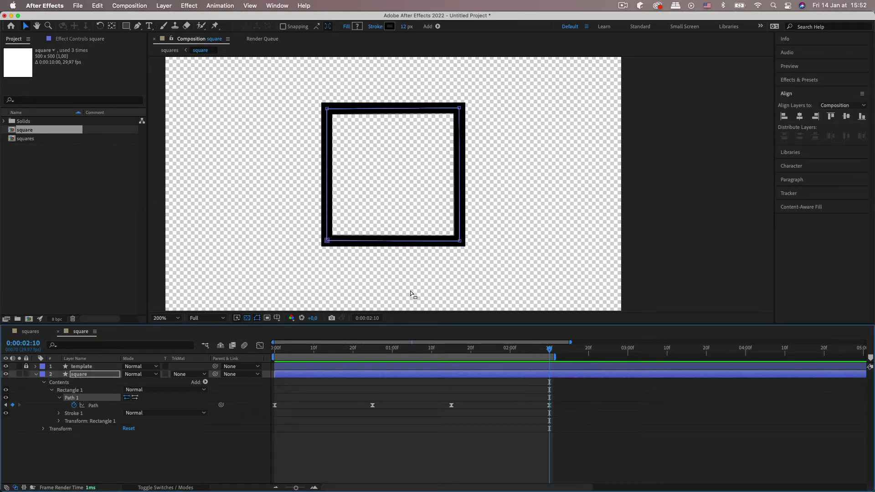
drag(463, 240, 460, 241)
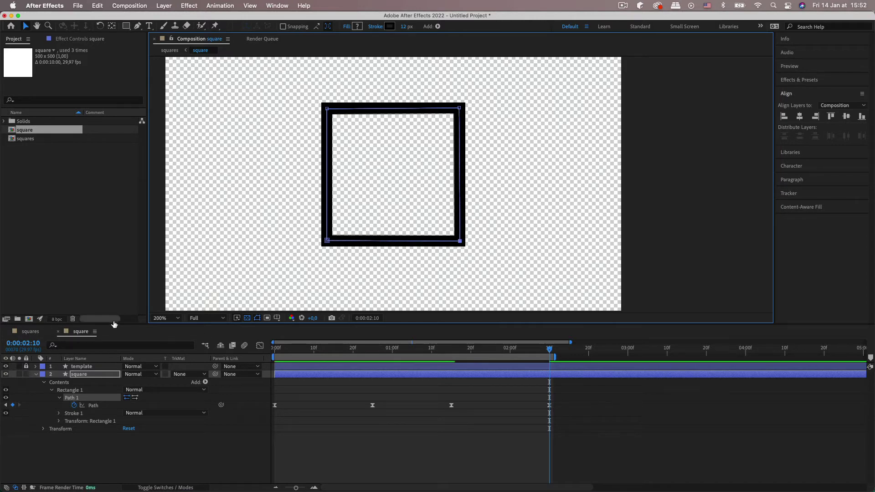
Change the template layer's stroke colour to red FF0000 and lock the layer
click(82, 366)
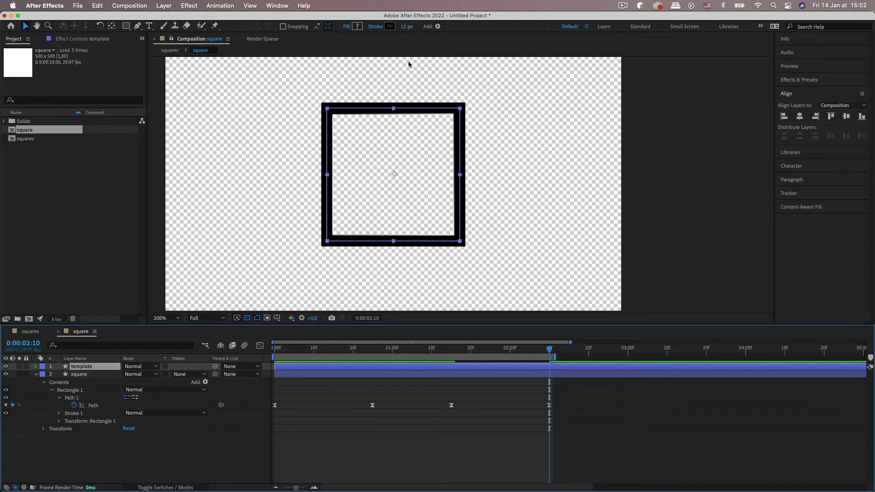
click(389, 26)
drag(596, 193, 703, 150)
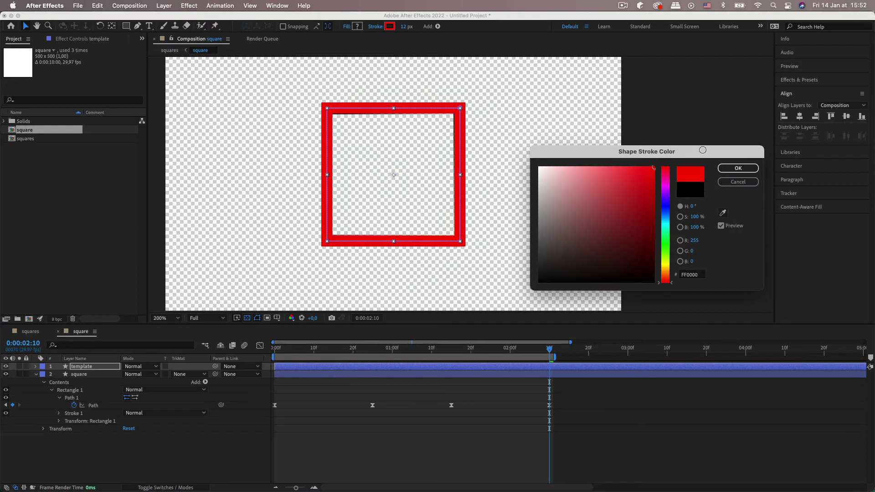
click(746, 169)
click(26, 367)
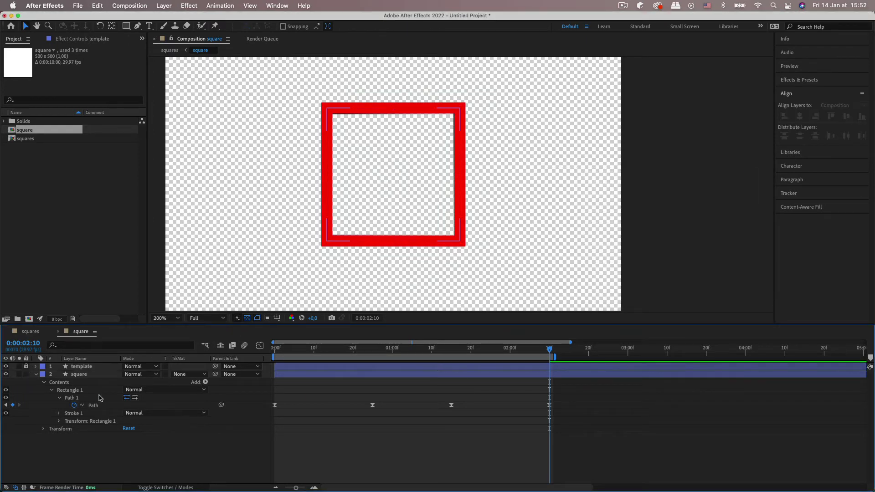
Adjust the two upper corners of the square's Path 1 to match the red template at 0:00:02:10
click(80, 398)
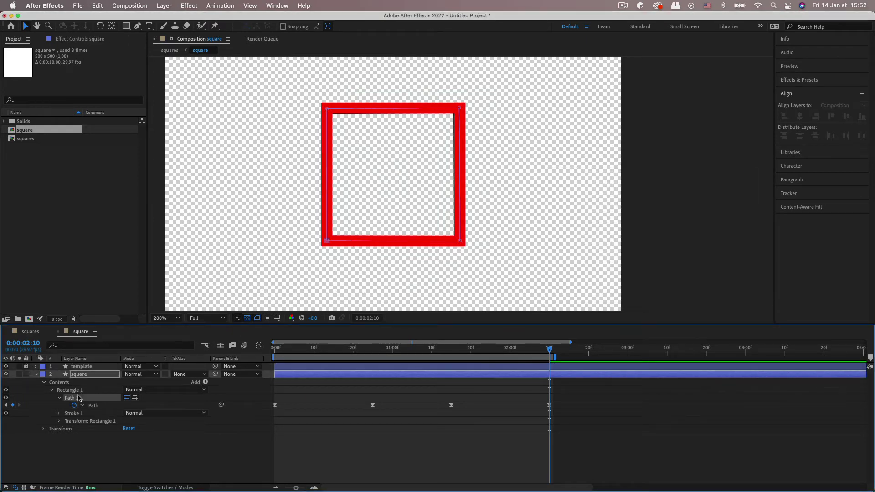
click(459, 108)
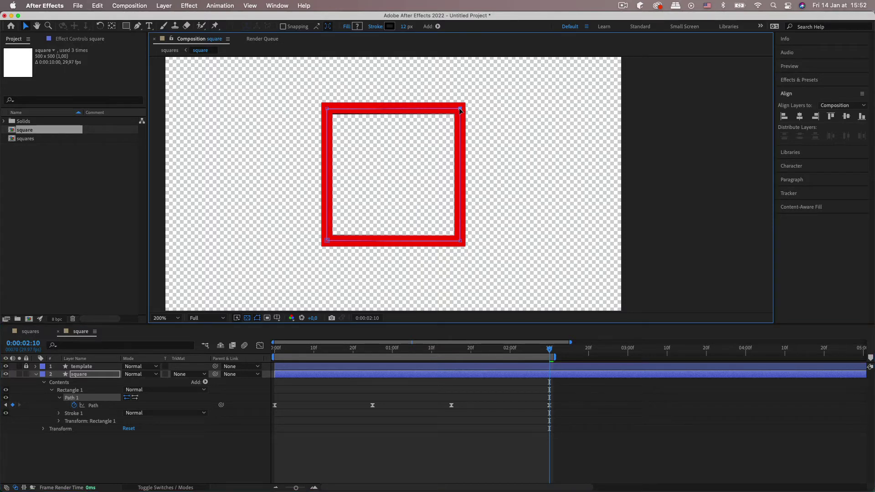
click(326, 108)
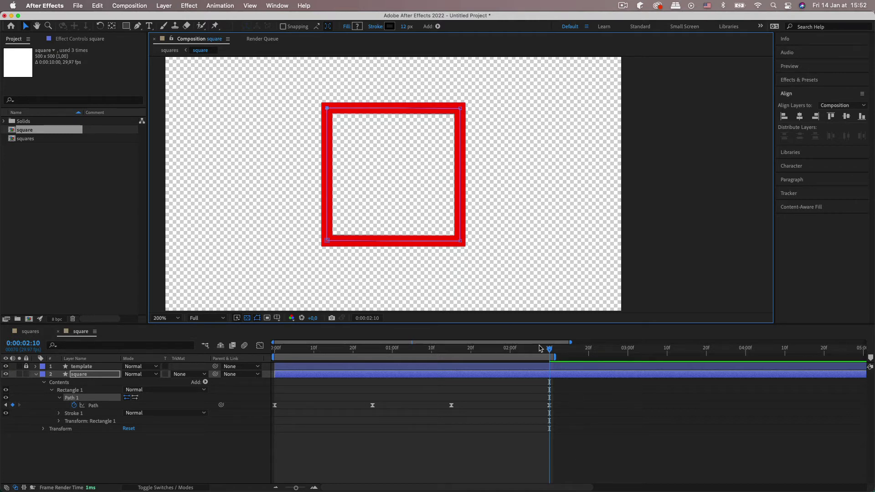
click(549, 353)
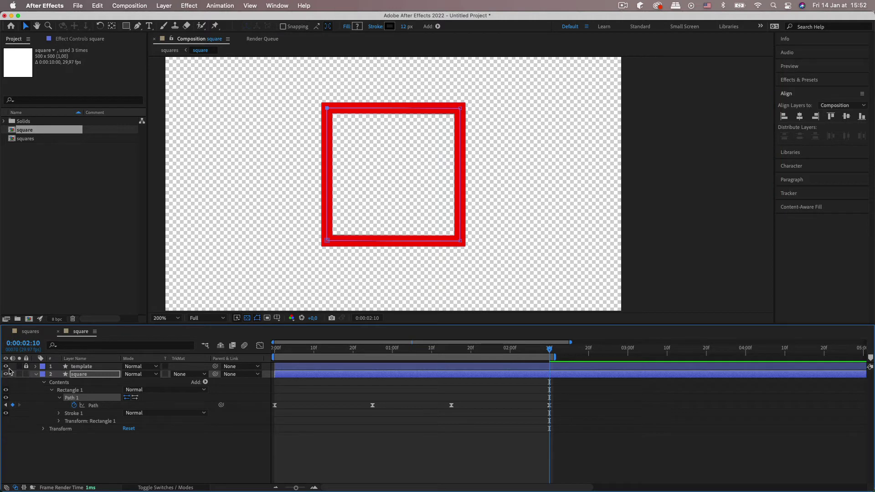
Move the square layer above the template and check its first and last keyframes against the red outline
drag(77, 374, 104, 365)
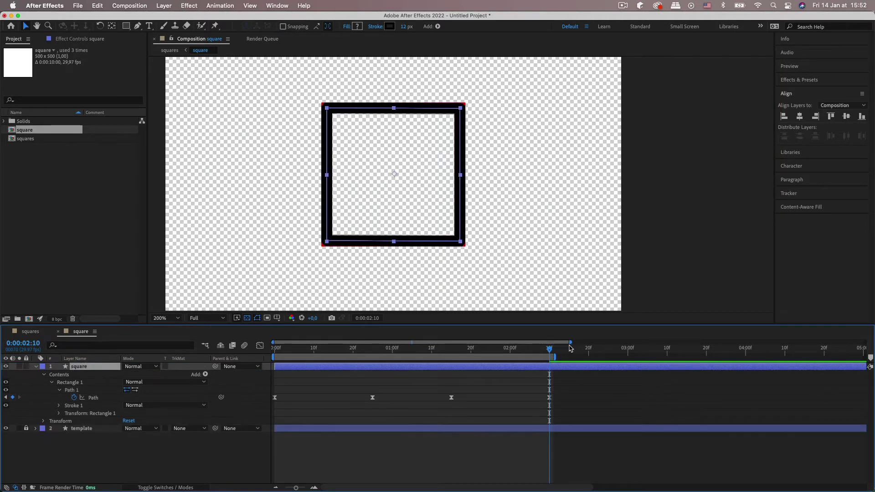
key(Home)
click(550, 353)
key(Home)
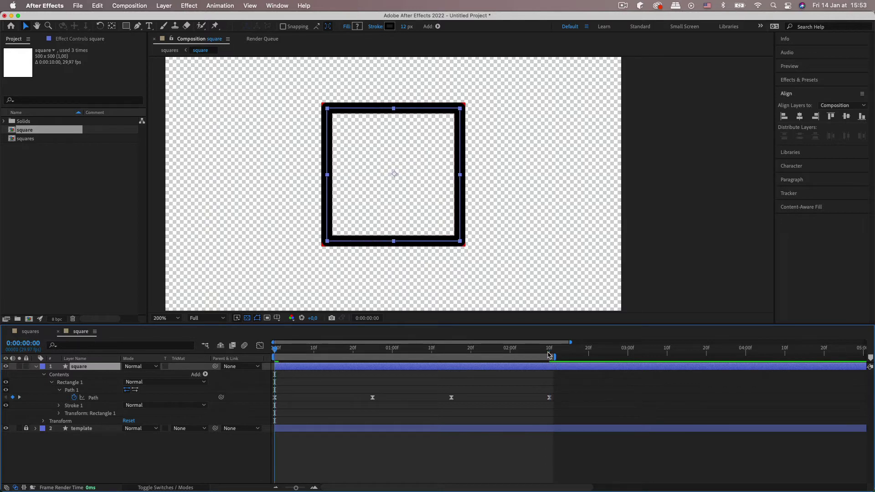
mouse_move(550, 355)
mouse_down()
mouse_move(302, 358)
mouse_move(602, 364)
mouse_move(550, 358)
mouse_up()
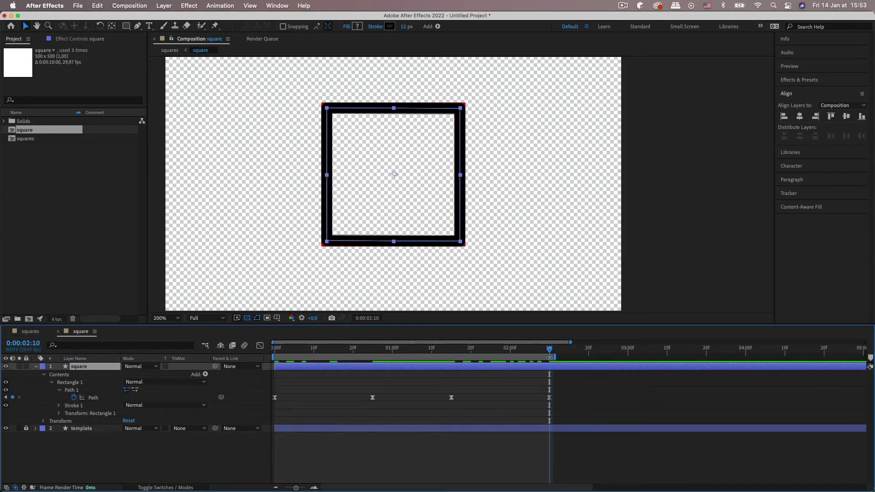
Deselect everything and lock the square layer
click(494, 256)
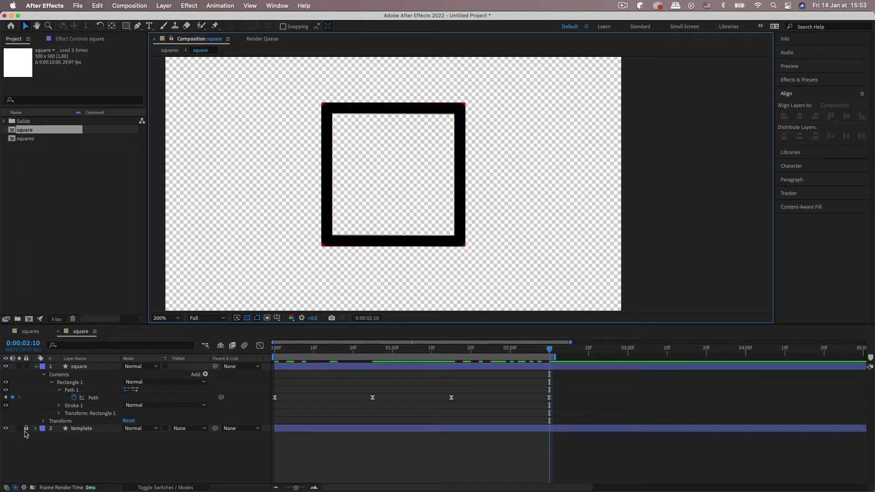
click(26, 366)
key(comma)
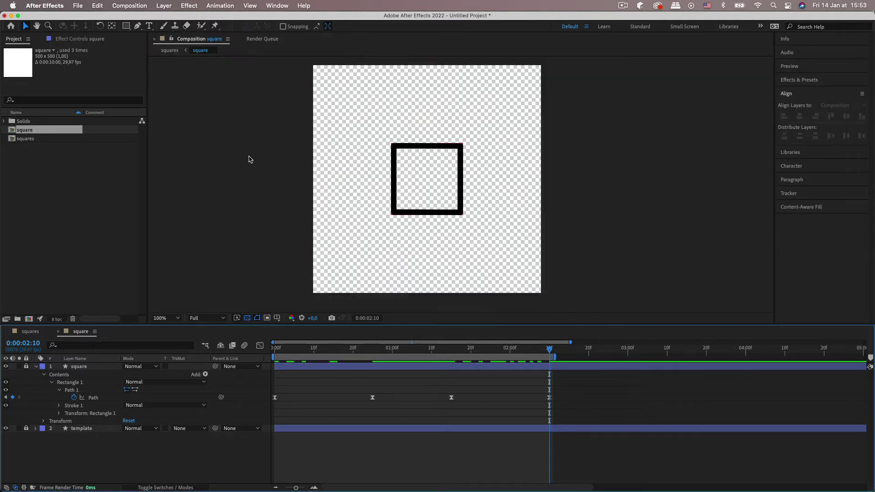
Scrub the LottieFiles logo animation in Chrome back to its beginning to examine the circles, and return to After Effects
key(super+Tab)
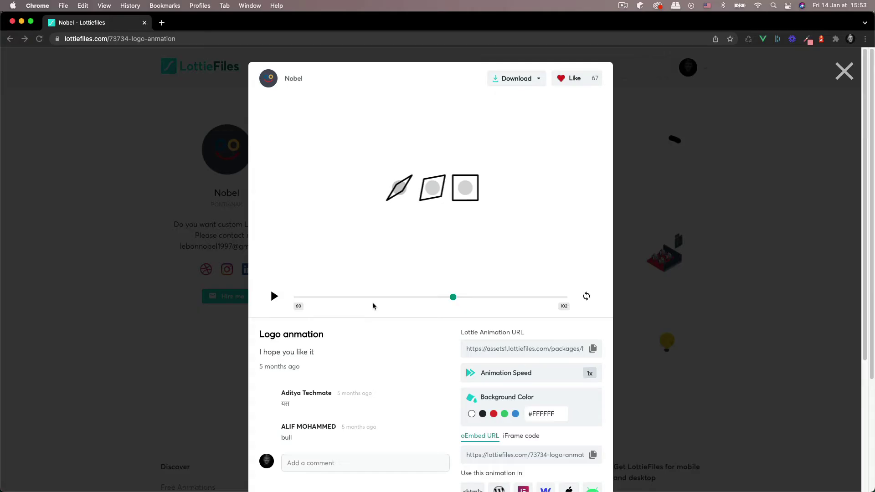
drag(453, 301, 301, 297)
key(super+Tab)
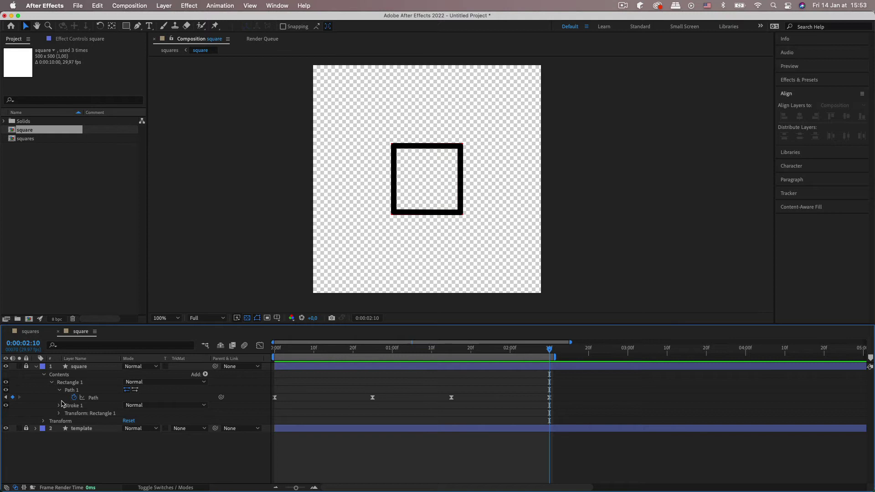
Collapse the square layer, draw a circle inside the square with the Ellipse tool, and centre it in the composition
click(36, 367)
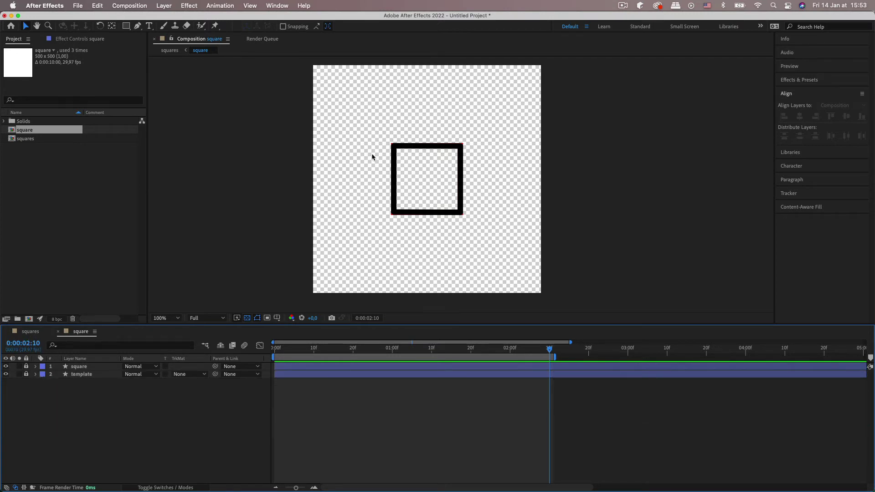
drag(128, 30, 176, 48)
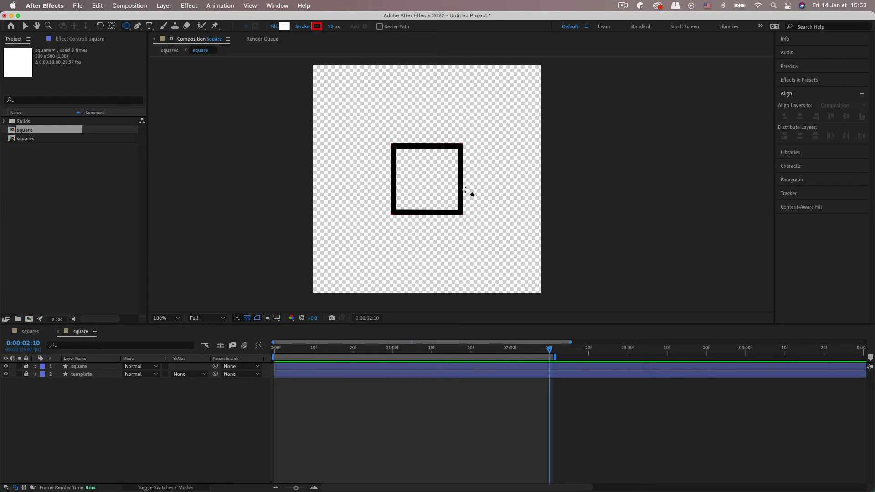
drag(424, 175, 435, 191)
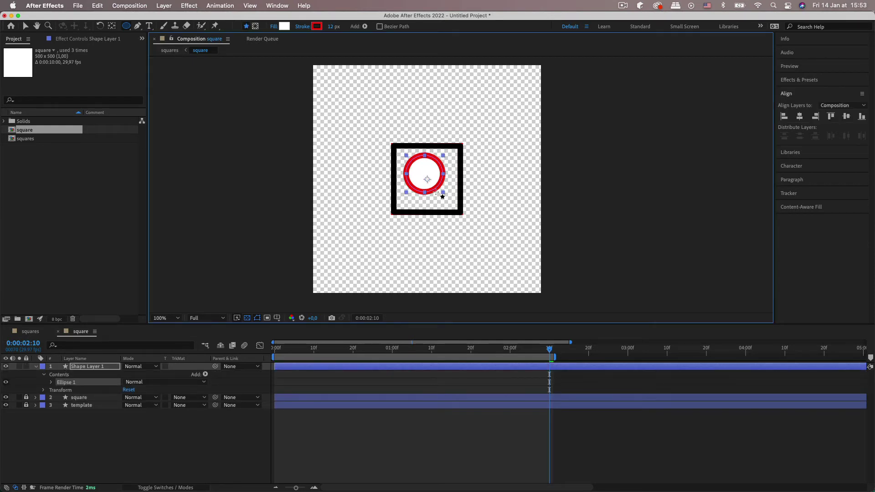
key(v)
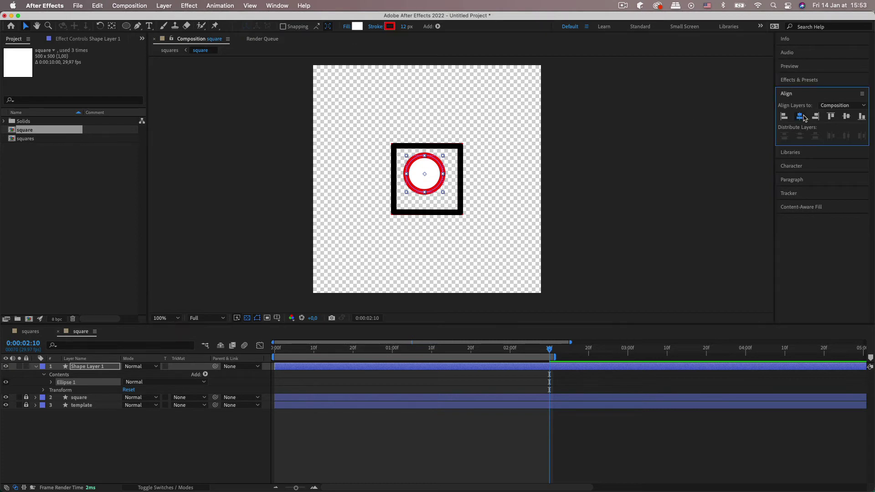
click(800, 116)
click(847, 116)
click(570, 166)
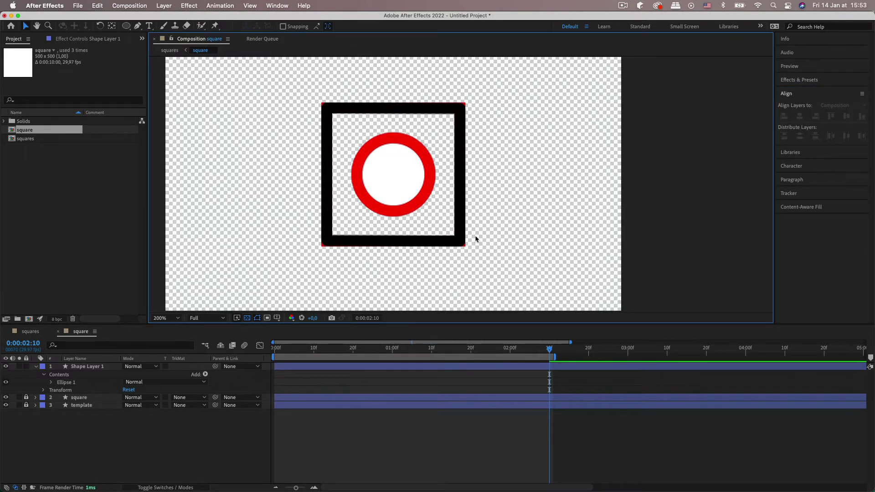
Set the circle's stroke width to 0 px
click(433, 173)
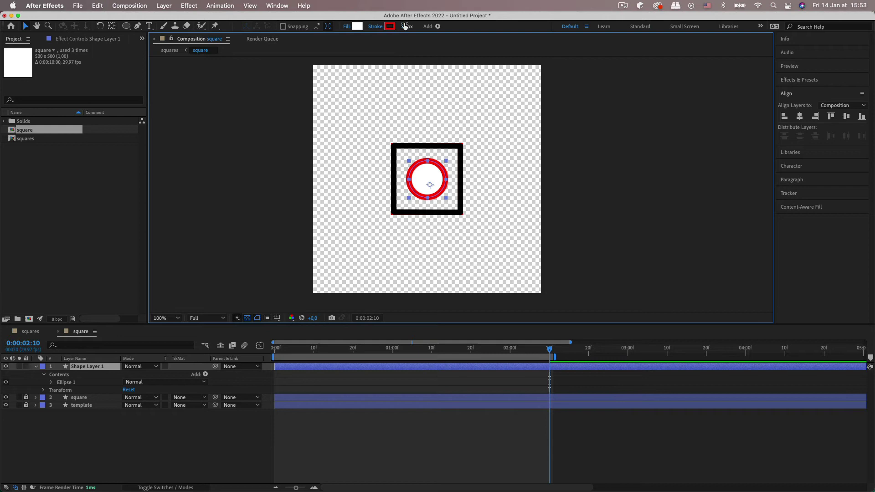
drag(405, 26, 284, 27)
click(475, 215)
scroll(474, 214, up, 1)
Change the circle's fill colour to black
click(387, 185)
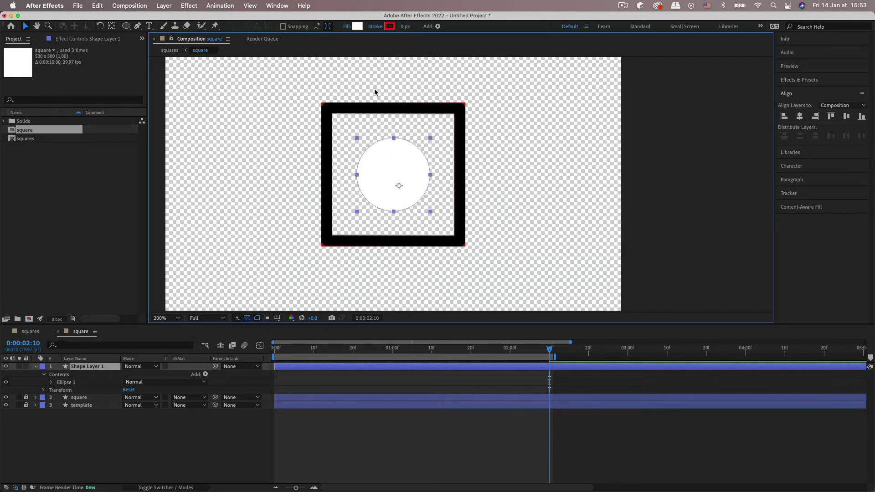
click(358, 25)
text(0)
key(Return)
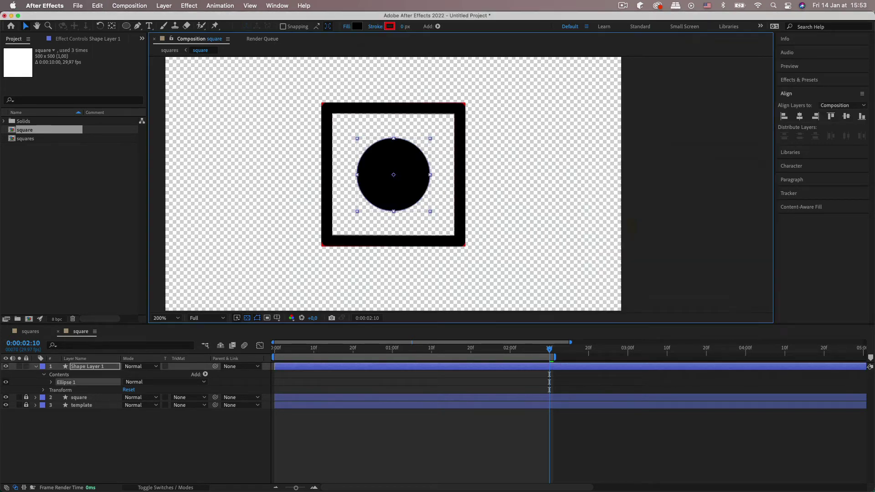
click(512, 164)
Move the circle layer's anchor point to the circle's centre and realign the layer to the composition's centre
key(comma)
click(425, 187)
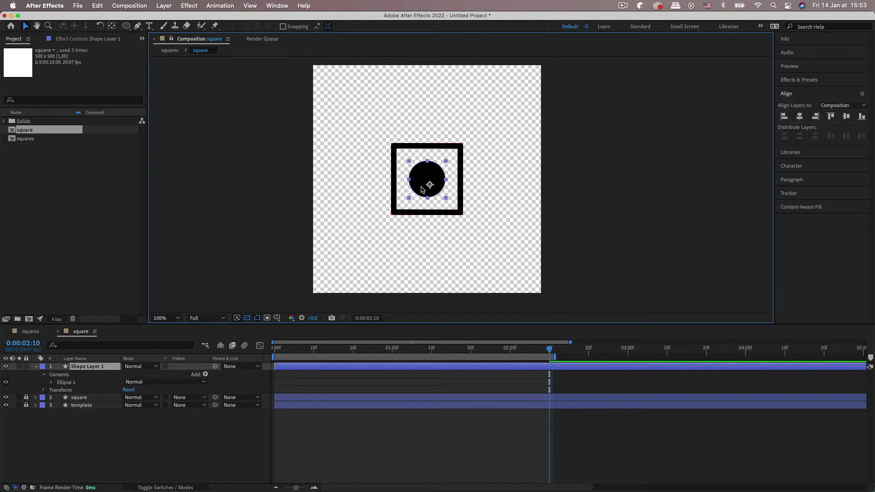
key(period)
key(y)
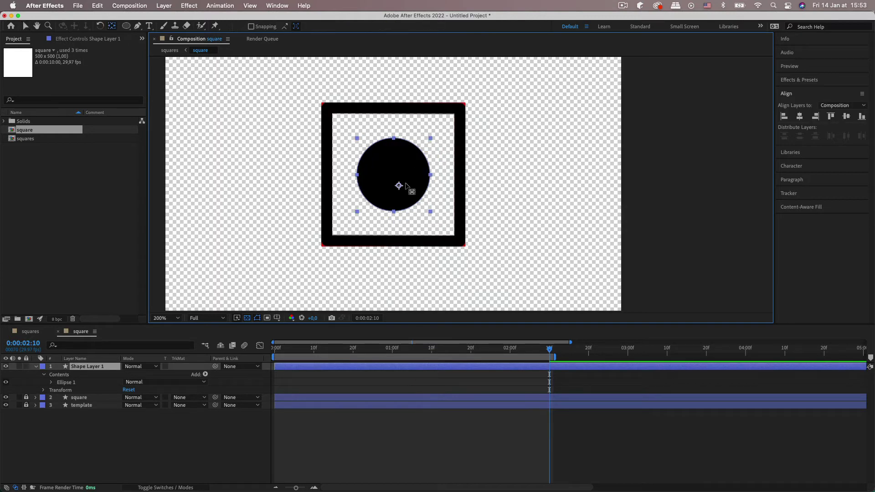
drag(399, 186, 391, 177)
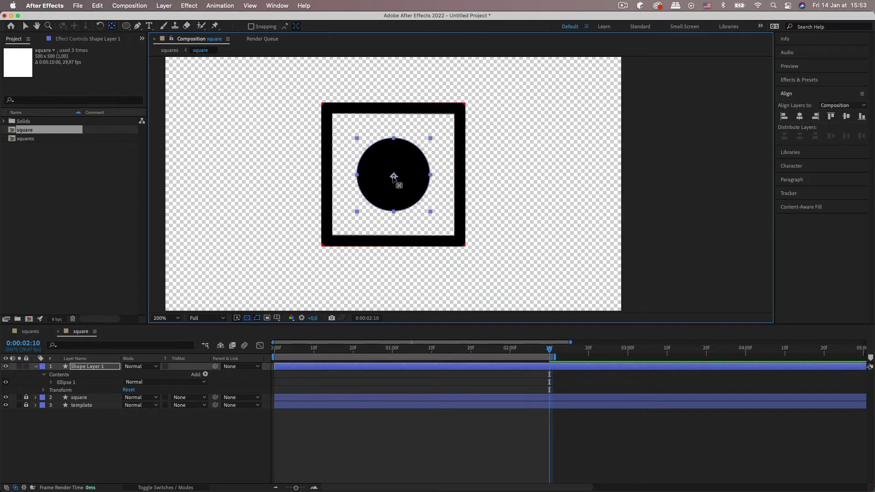
click(800, 117)
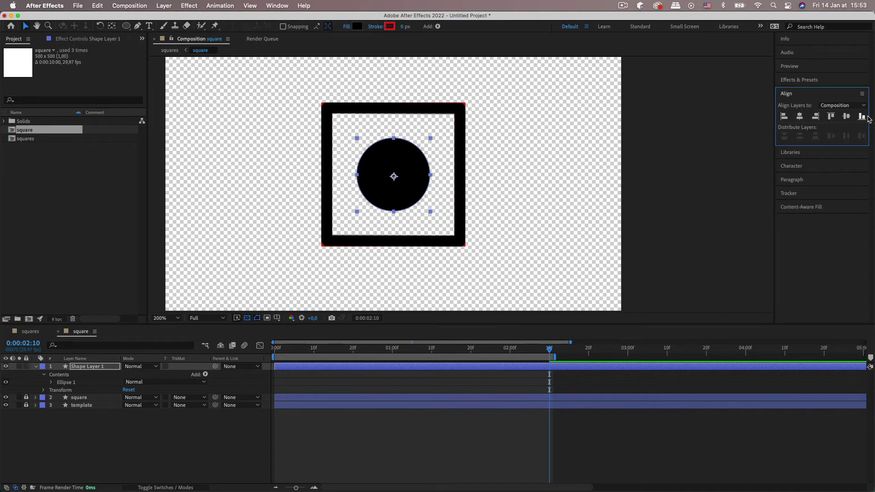
click(503, 207)
key(comma)
click(430, 181)
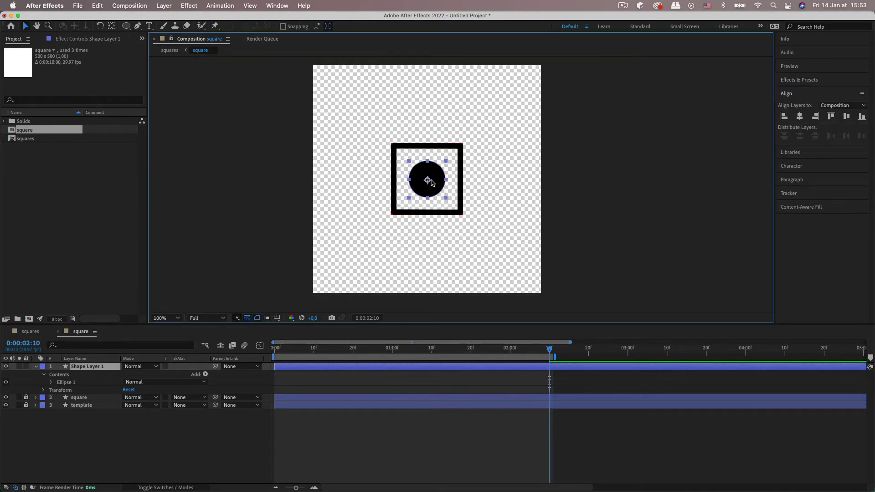
Examine the reference animation's first flip in the browser and compare it with playback of the square composition in After Effects
key(super+Tab)
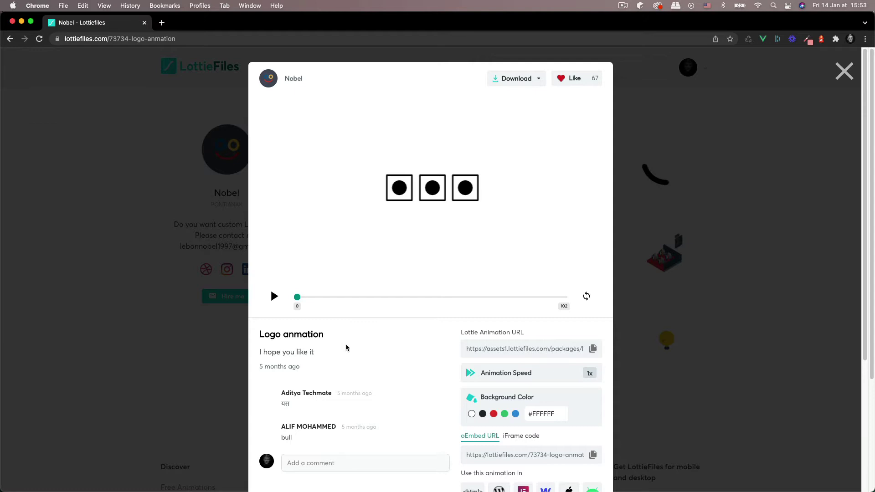
drag(298, 299, 344, 299)
key(super+Tab)
drag(413, 354, 318, 350)
click(422, 272)
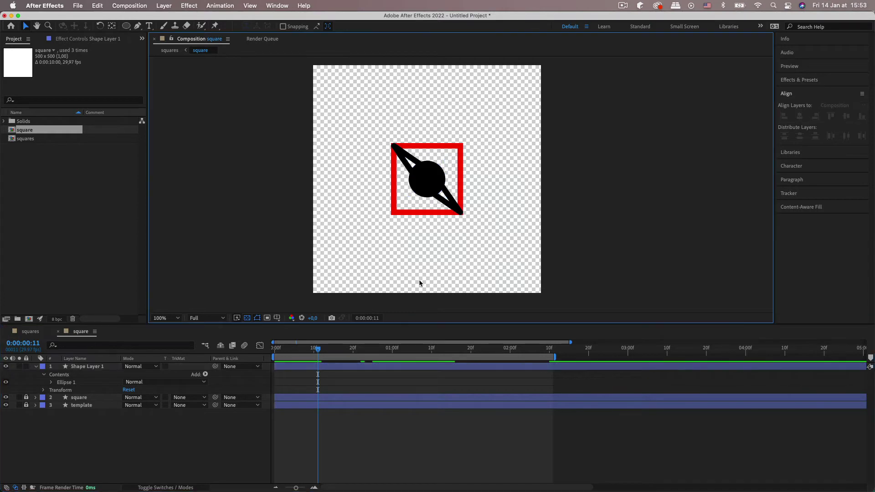
key(space)
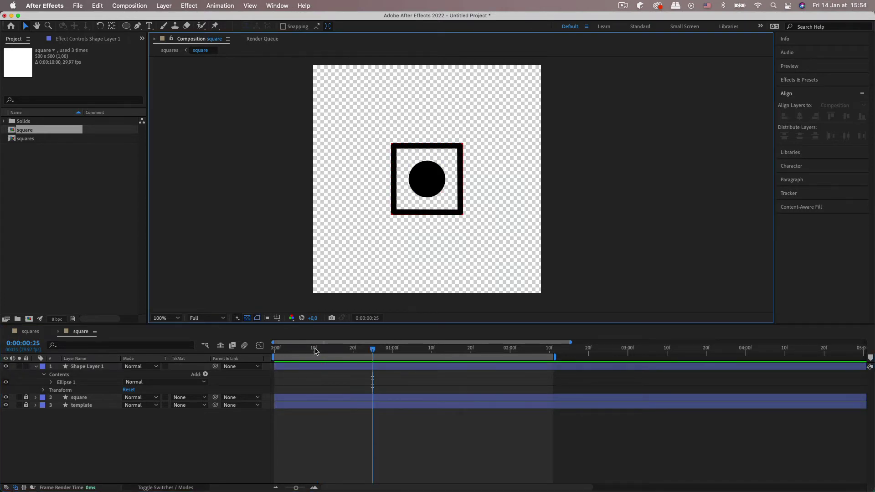
Return to the composition's start and convert the circle's Ellipse Path to a Bezier path
drag(315, 351, 221, 347)
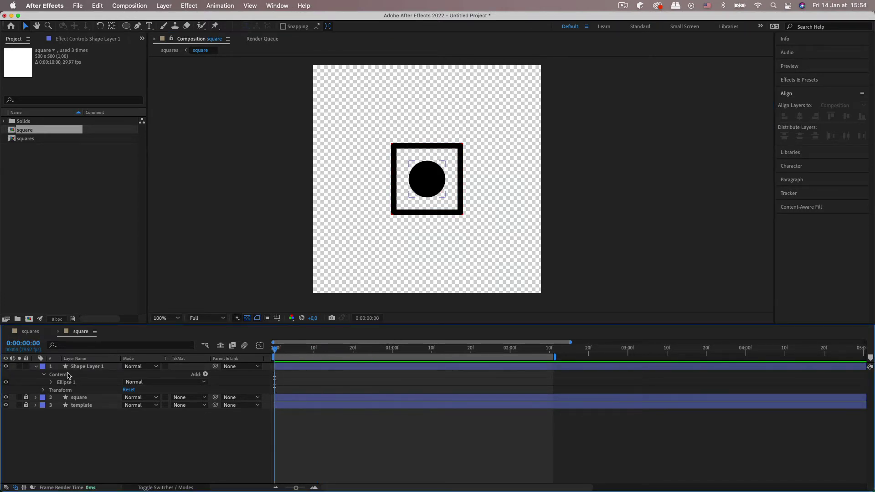
click(52, 383)
click(76, 390)
click(60, 390)
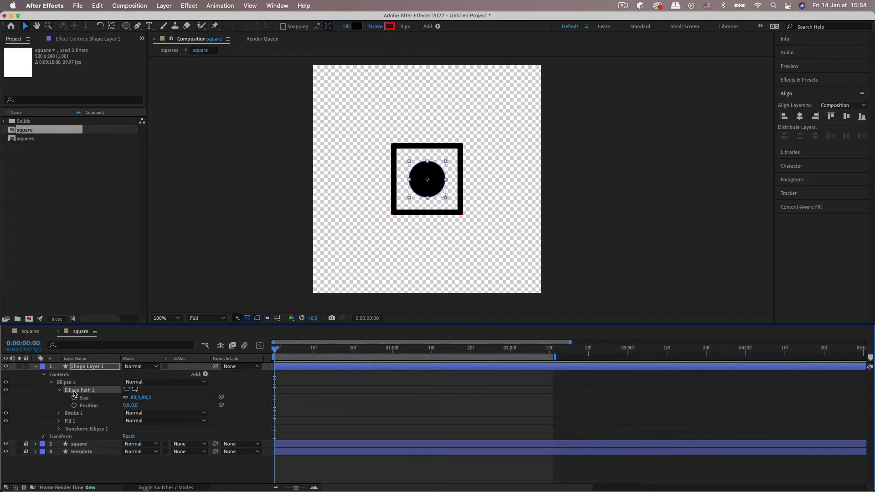
right_click(86, 393)
click(110, 424)
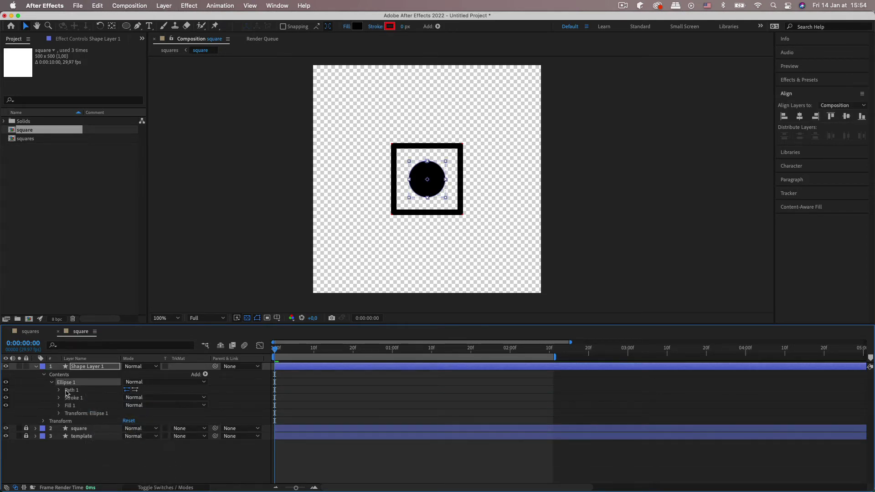
Enable keyframing for the circle's Fill 1 Color at 0:00:00:00
click(78, 406)
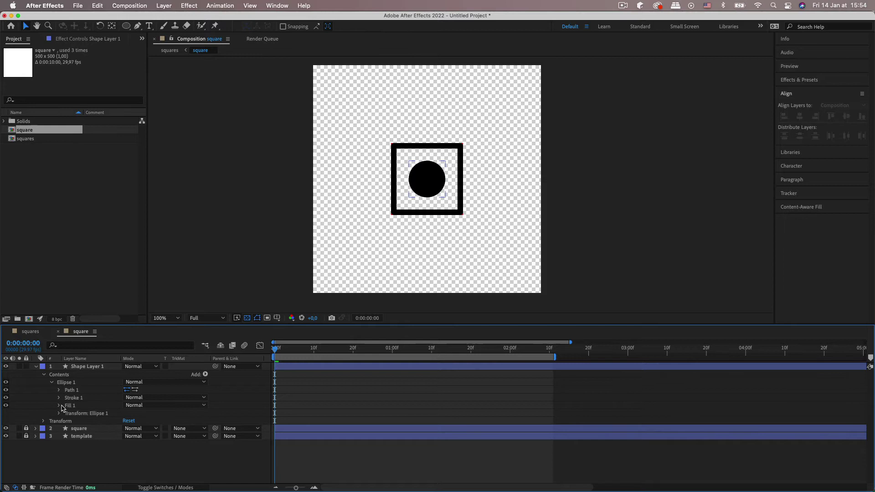
click(59, 406)
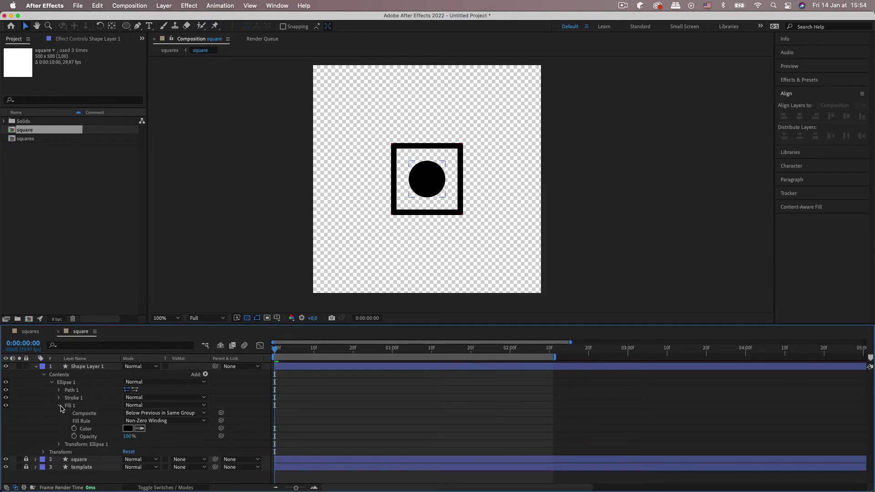
click(75, 430)
Check the fade's start in the browser reference, add a fill Color keyframe at 0:00:00:18 and delete the one at 0:00:00:00
drag(313, 351, 323, 351)
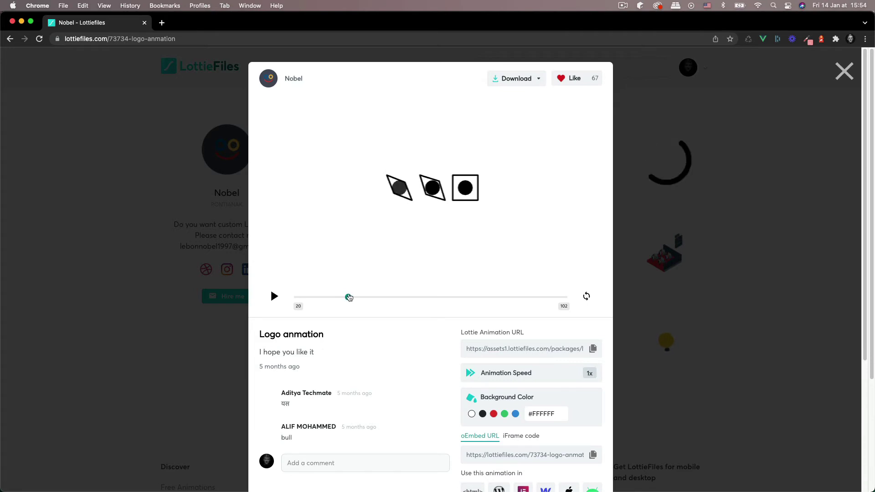
mouse_move(347, 299)
mouse_down()
mouse_move(336, 298)
mouse_move(348, 301)
mouse_up()
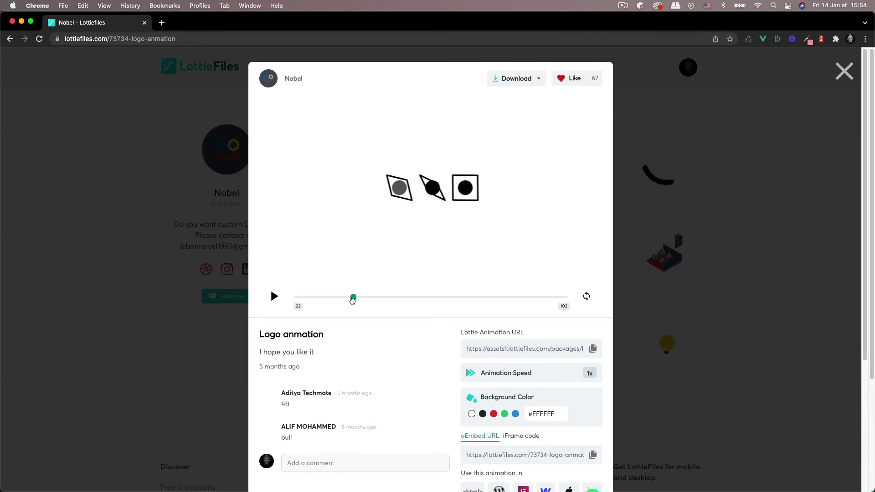
drag(352, 299, 352, 299)
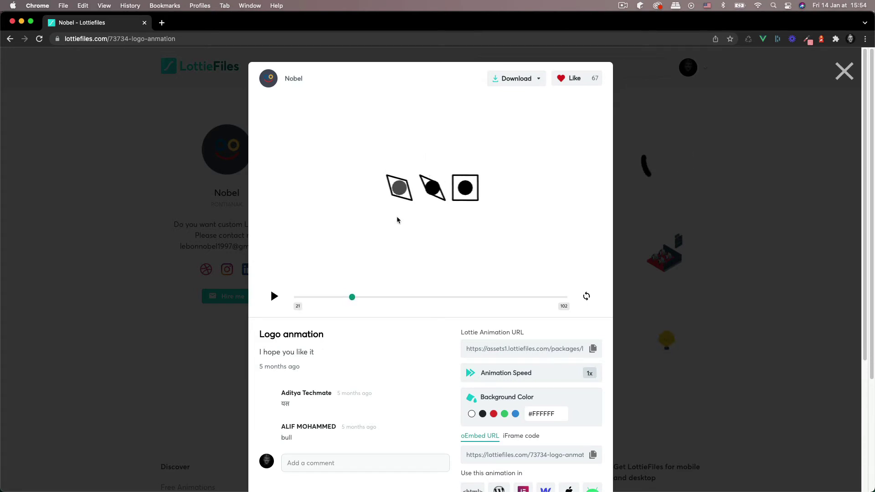
key(super+Tab)
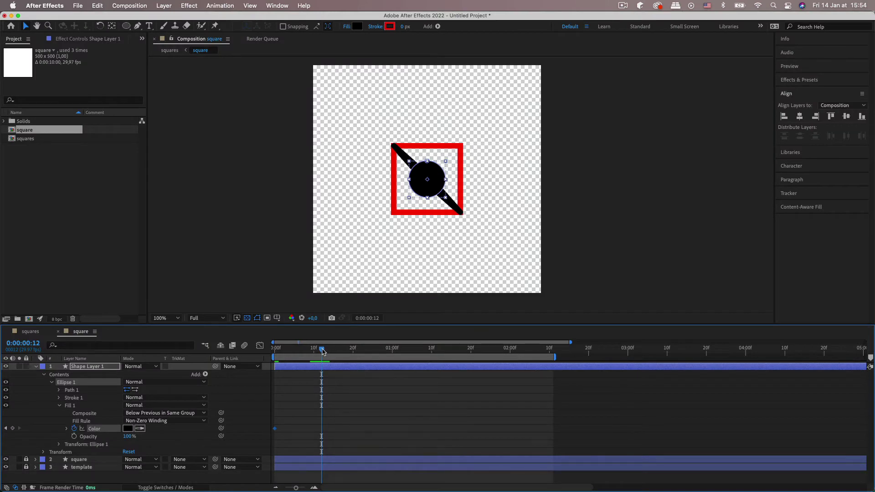
drag(323, 351, 348, 351)
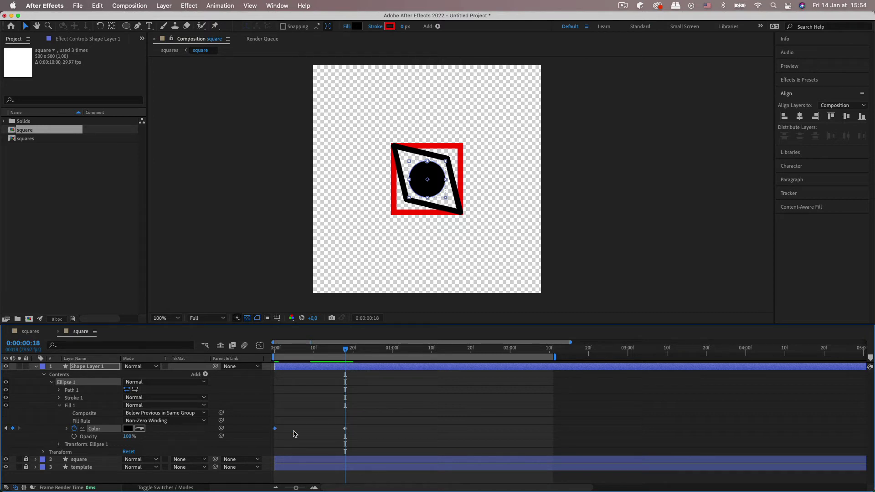
key(Delete)
Examine where the first circle's fade ends in the browser reference and compare it with the square's flip in After Effects
key(super+Tab)
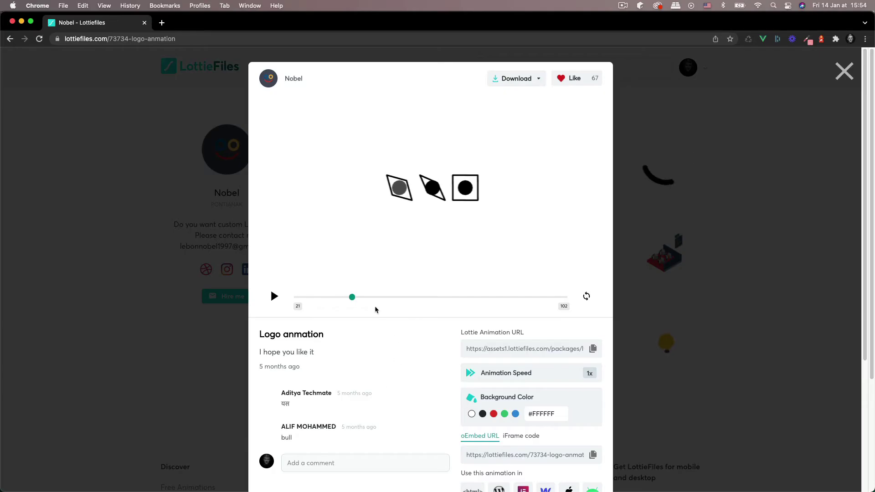
drag(353, 301, 378, 307)
key(super+Tab)
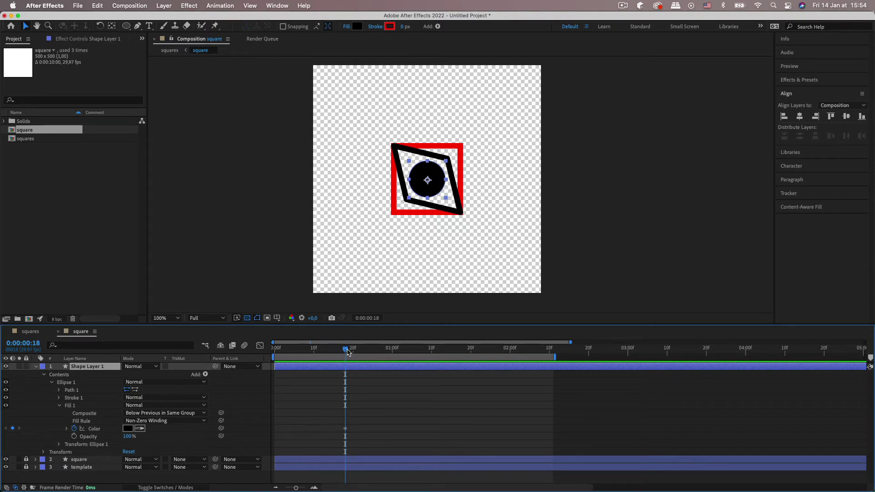
drag(348, 352, 359, 353)
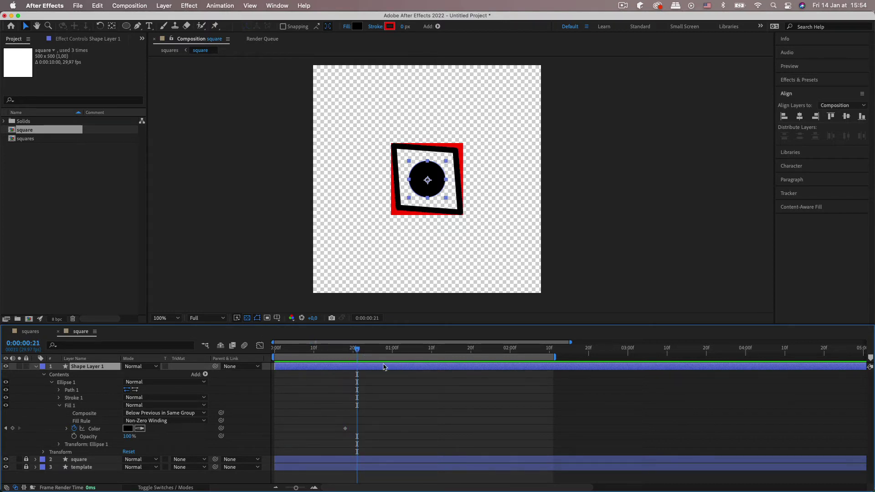
Reveal the layers' keyframed properties and key the circle's fill colour as D3D3D3 at the square's second Path keyframe, 0:00:00:25
click(633, 442)
key(u)
click(368, 351)
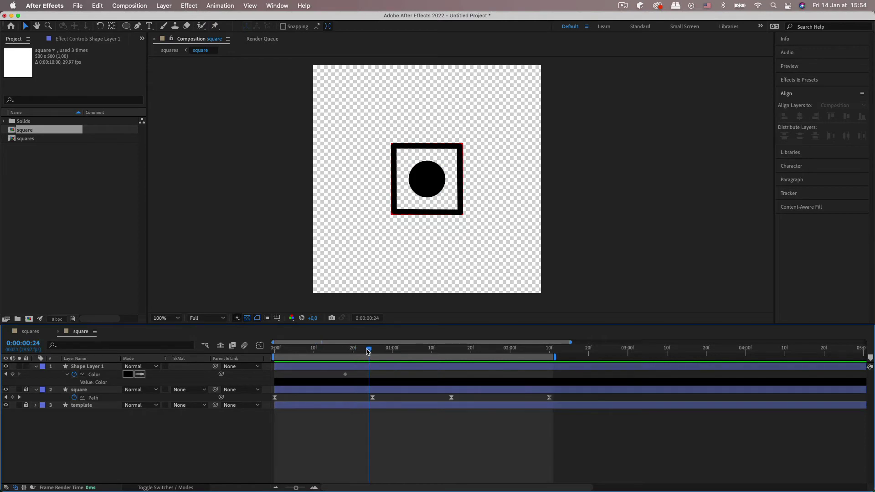
key(j)
key(k)
click(356, 352)
key(j)
key(k)
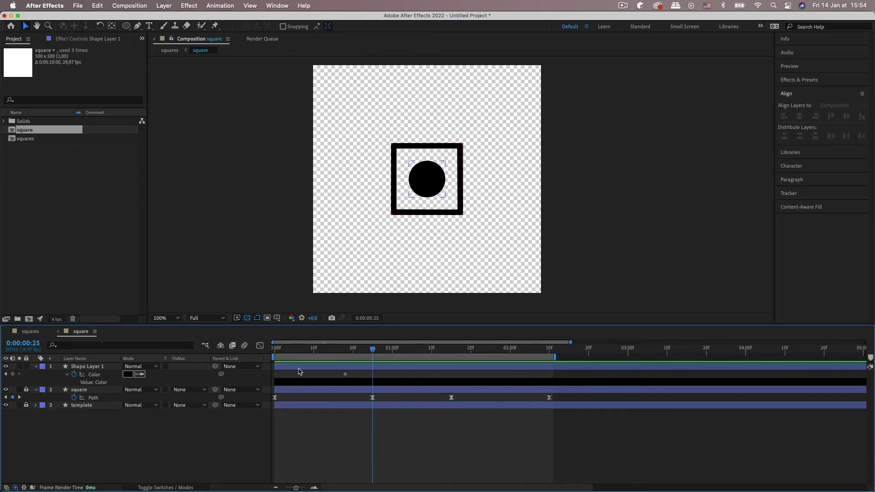
click(129, 375)
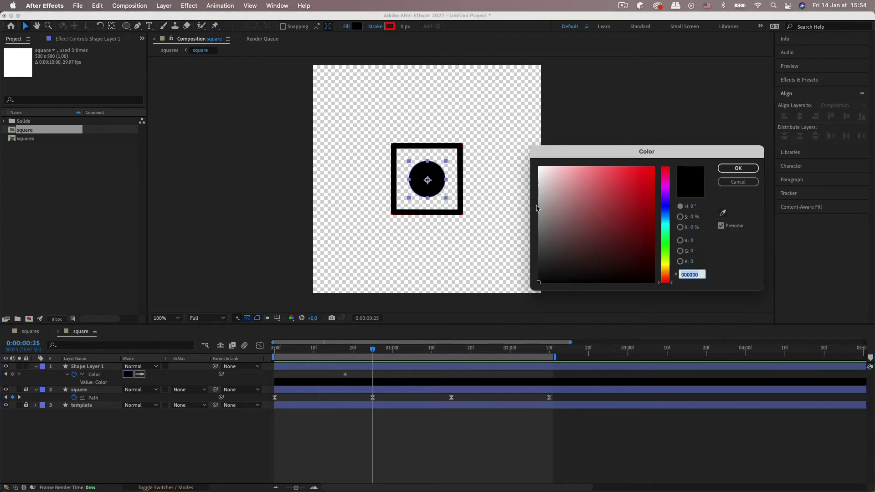
text(D3D3D3)
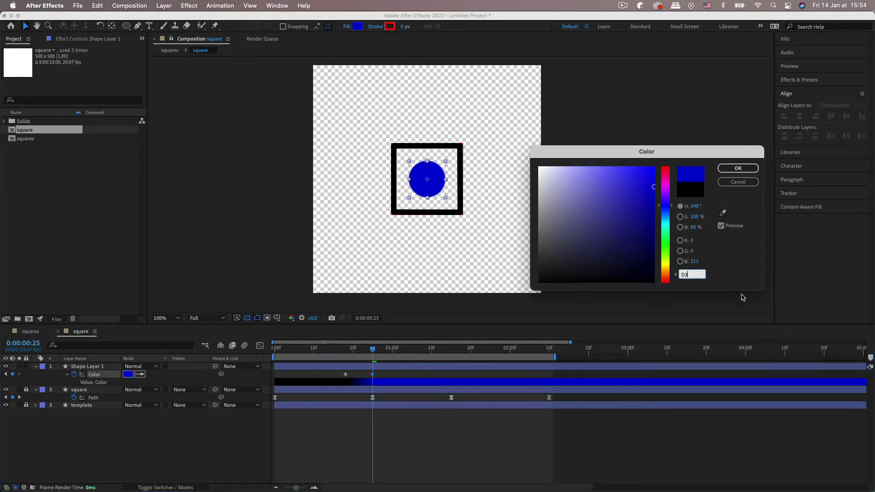
click(725, 169)
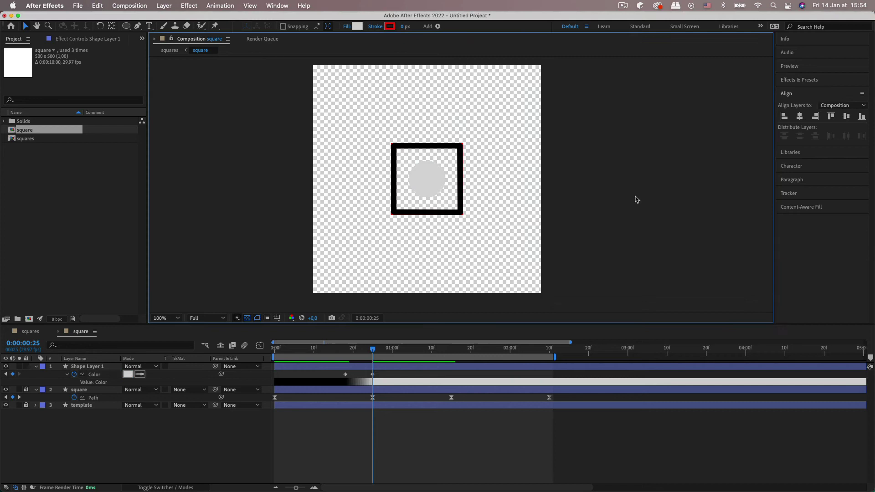
Compare the circle's grey fill with the faded first circle in the browser reference
mouse_move(374, 359)
mouse_down()
mouse_move(294, 360)
mouse_move(376, 360)
mouse_up()
key(super+Tab)
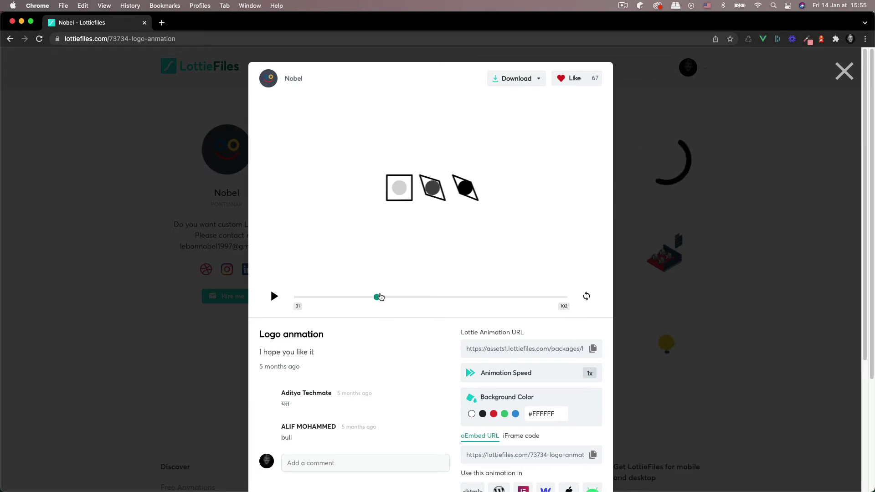
mouse_move(377, 297)
mouse_down()
mouse_move(392, 297)
mouse_move(382, 297)
mouse_up()
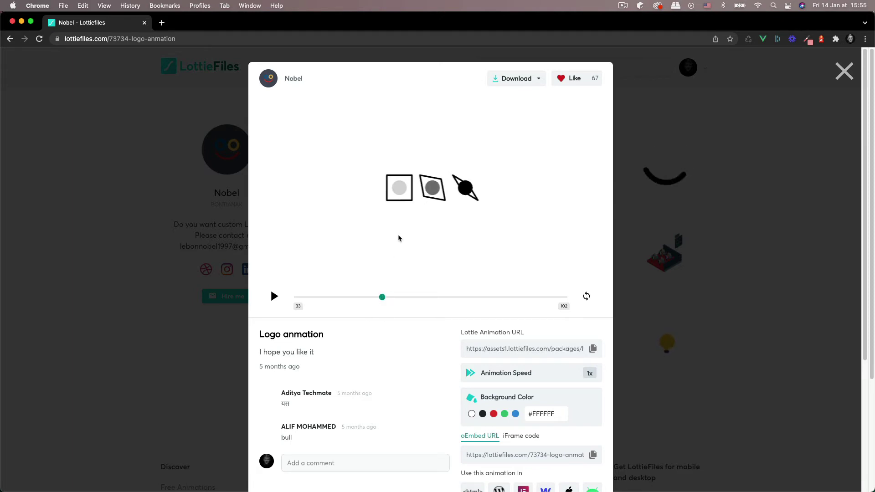
key(super+Tab)
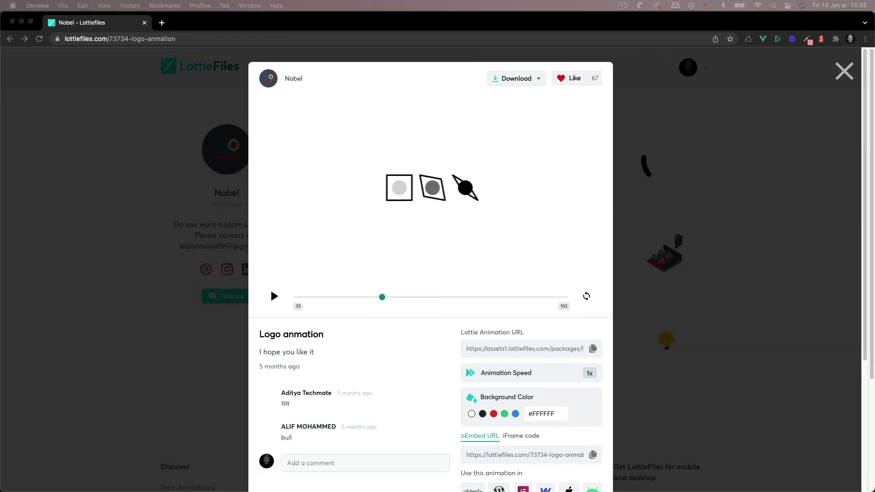
Sample the reference's light grey circle with the eyedropper in the browser's developer tools, then close them
key(super+alt+i)
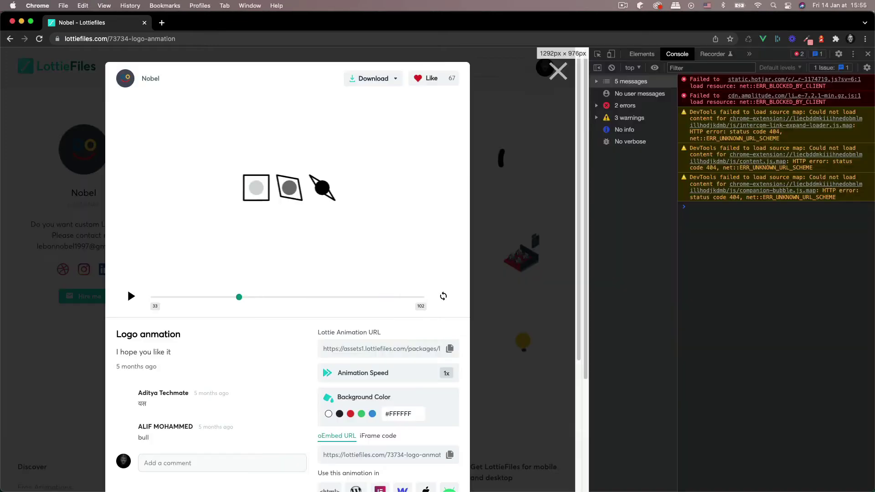
click(643, 55)
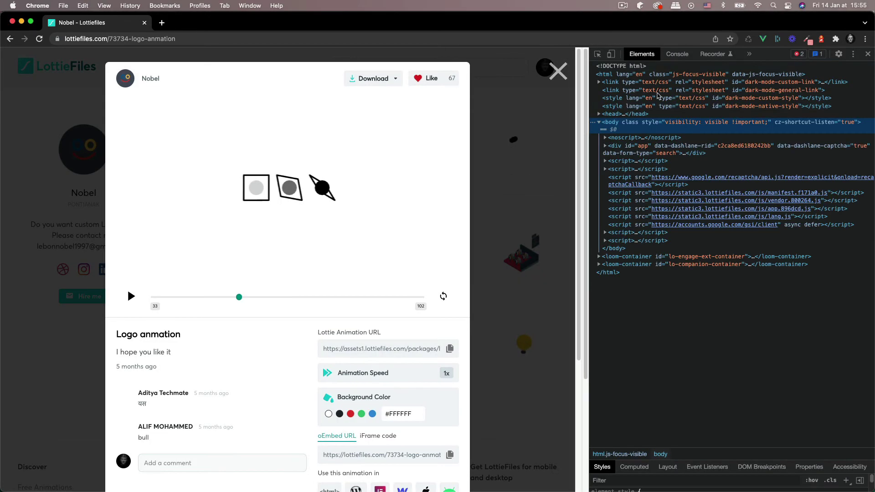
drag(672, 449, 675, 250)
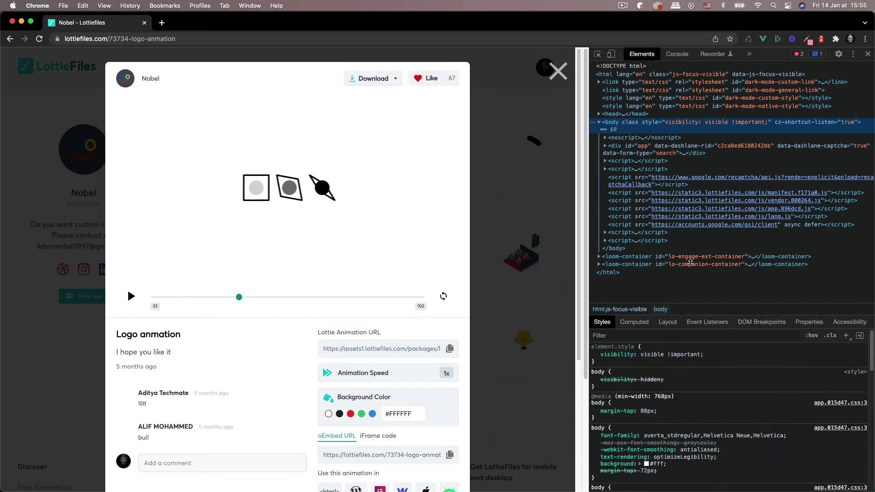
click(647, 409)
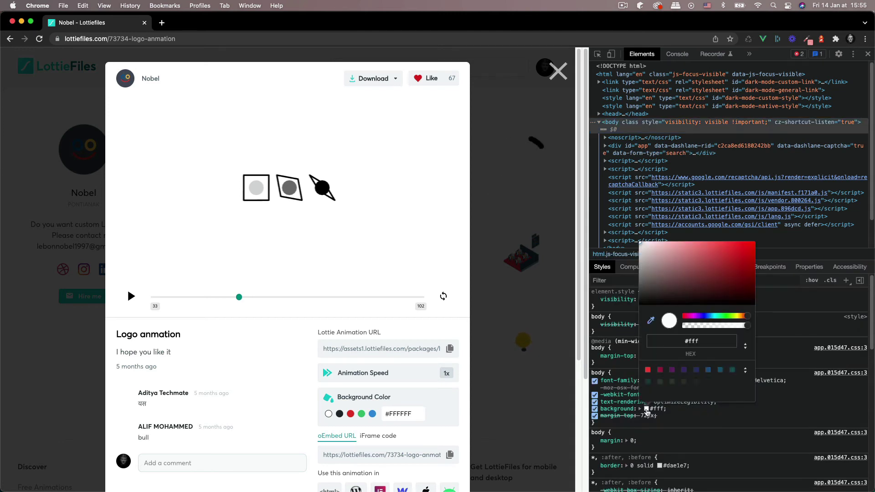
click(258, 191)
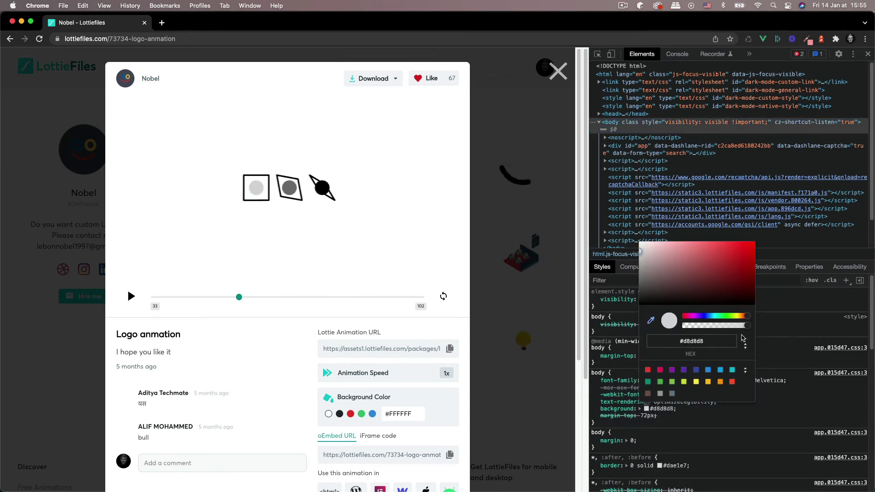
key(Escape)
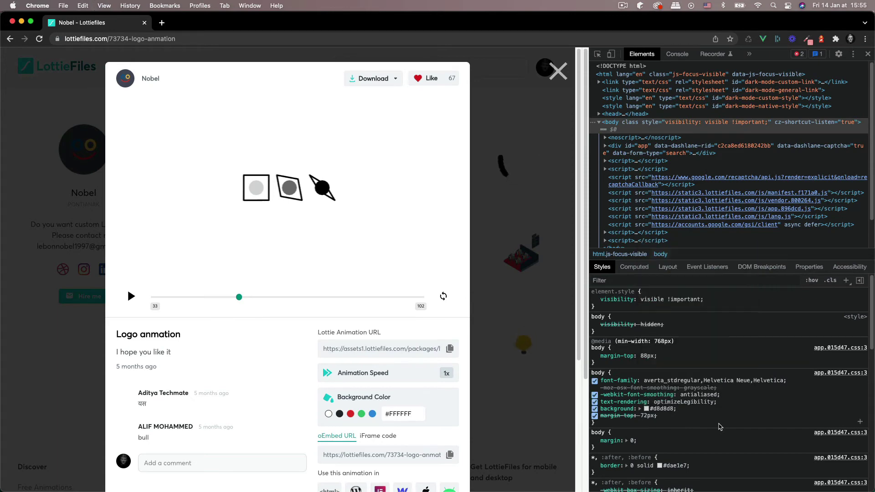
key(super+alt+i)
Switch back to After Effects and set the circle's fill Color keyframe at 0:00:00:25 to D8D8D8
key(super+Tab)
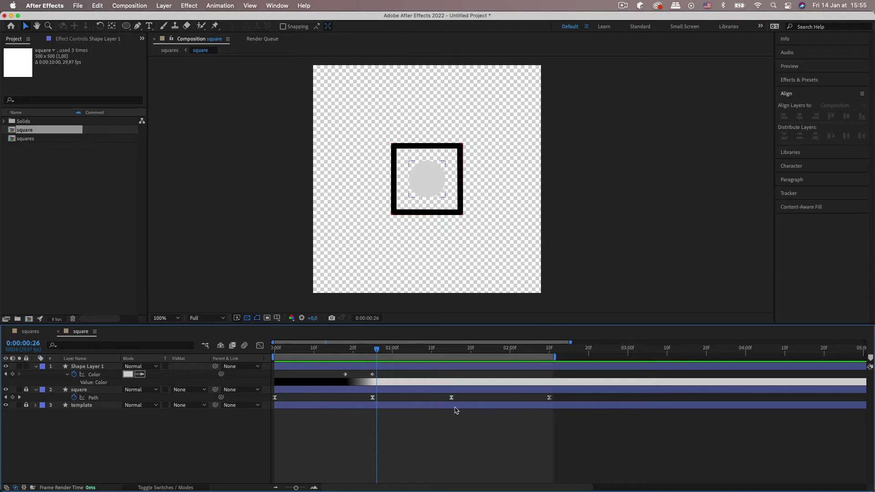
click(124, 375)
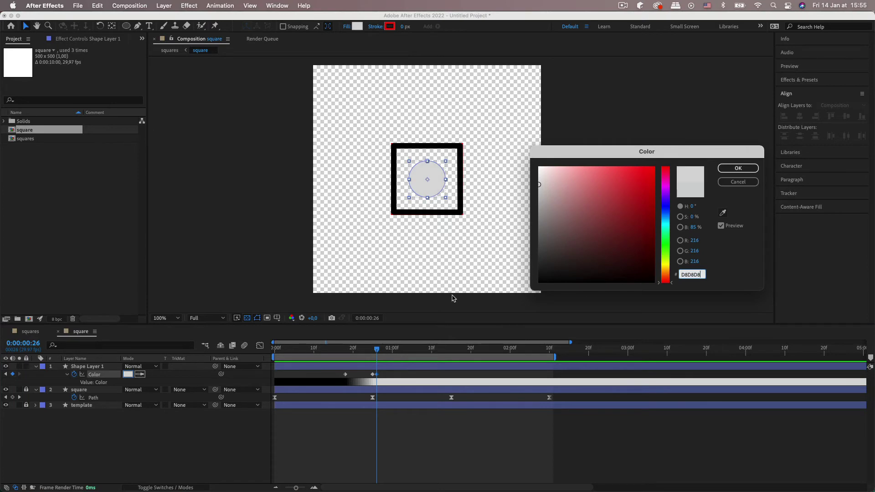
key(Return)
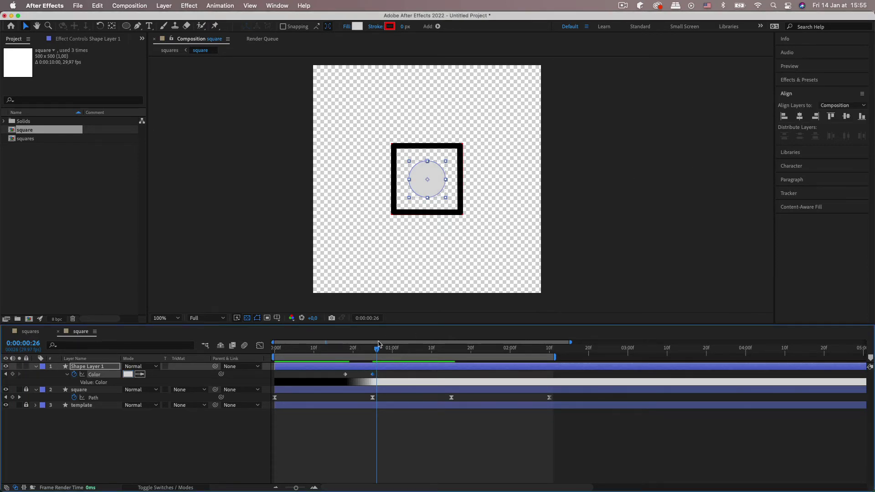
Apply Easy Ease to both of the circle's Color keyframes and play back the fade from the start
drag(375, 351, 341, 351)
key(Home)
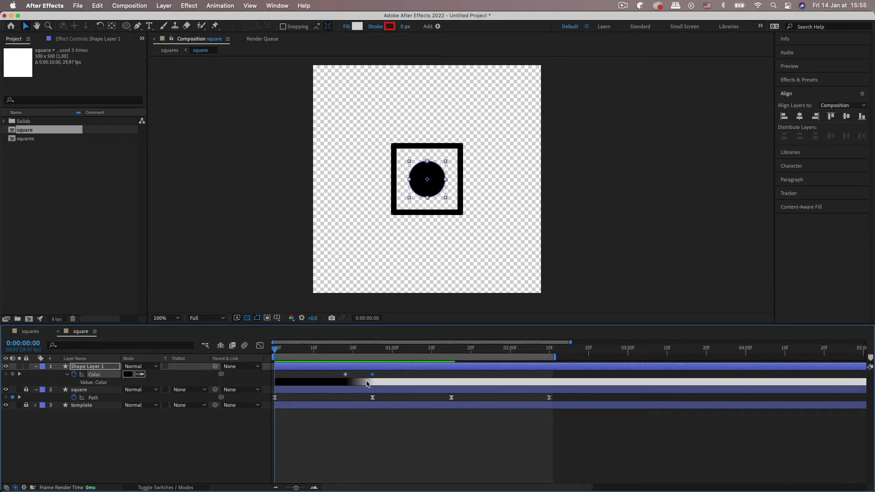
drag(380, 377, 332, 374)
key(space)
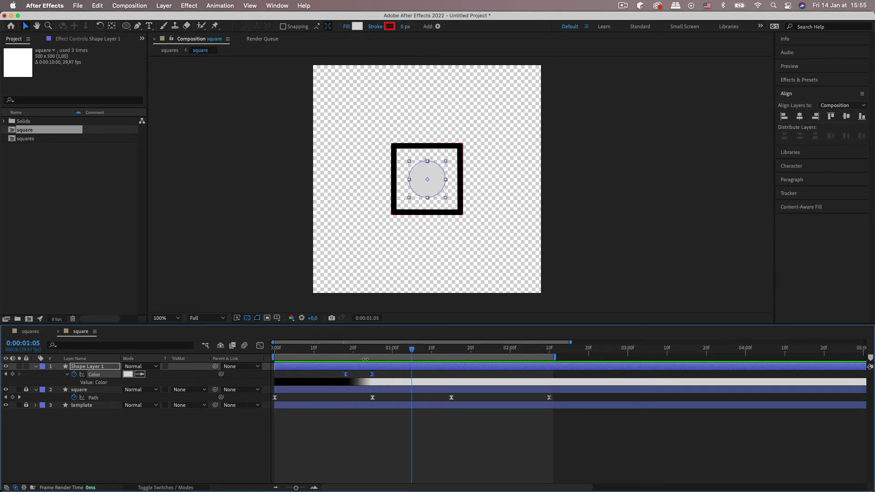
Move the circle's first Color keyframe to about 0:00:00:15 and play back the fade from the start
drag(367, 351, 270, 351)
click(383, 377)
key(space)
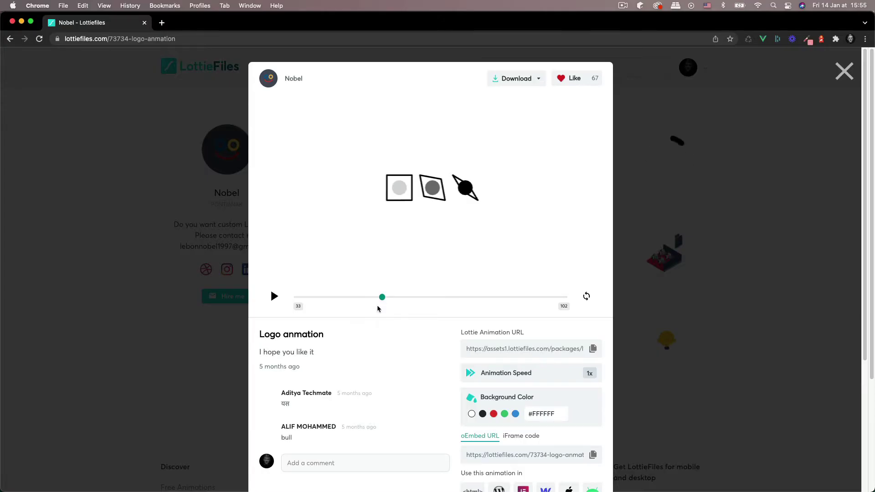
drag(378, 309, 360, 304)
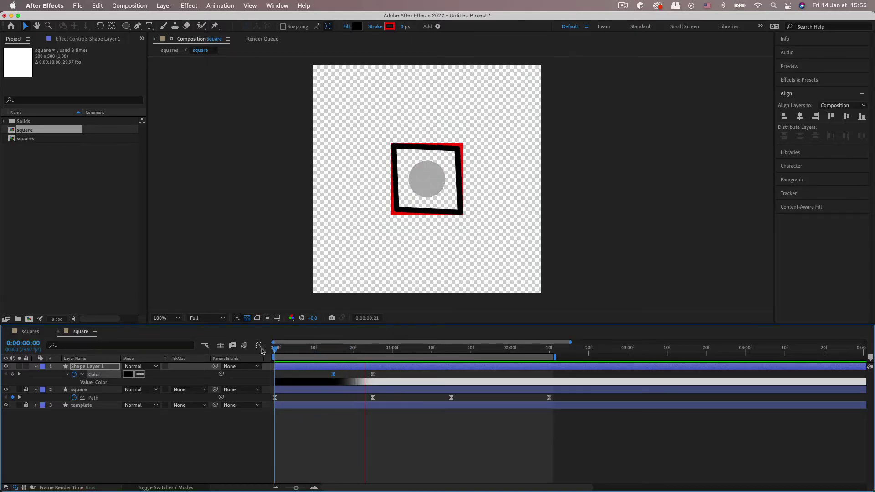
Shift both of the circle's Color keyframes two frames earlier, with the first at about 0:00:00:13, and preview the fade
shift+click(372, 375)
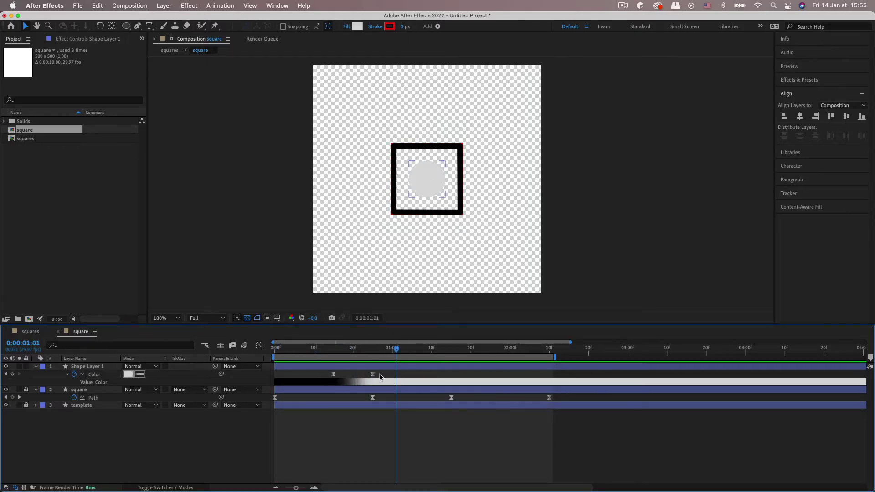
drag(334, 375, 326, 378)
key(space)
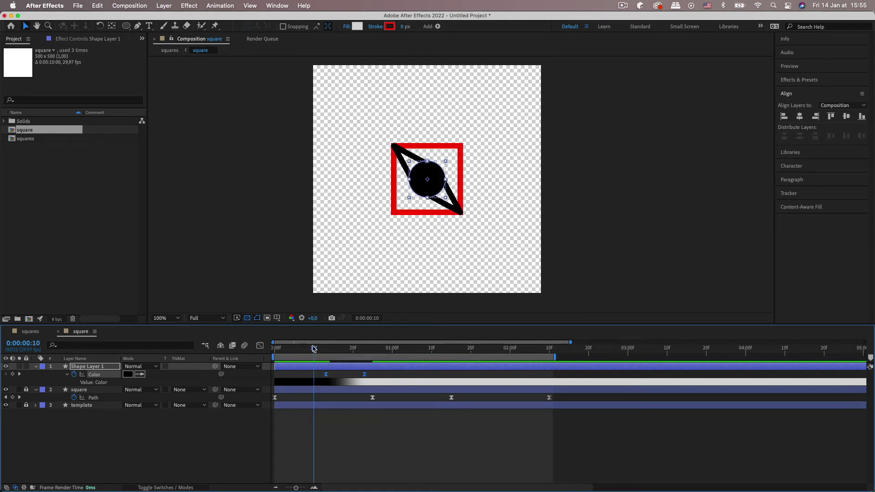
key(space)
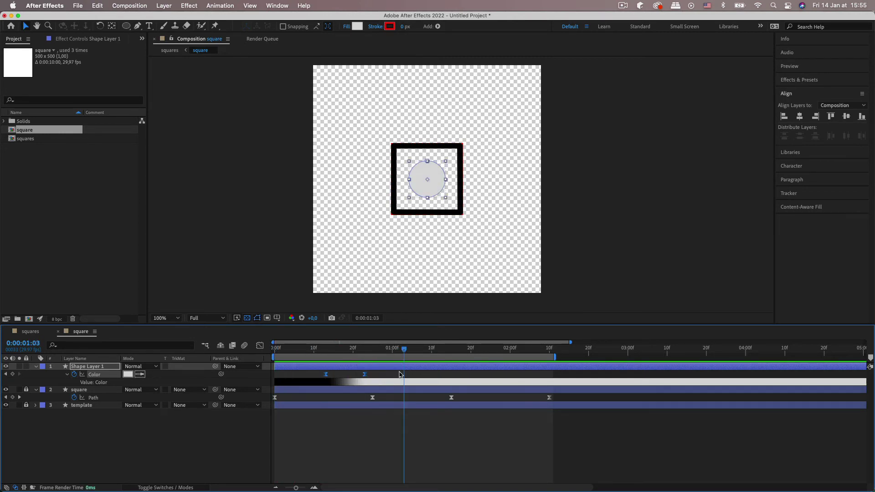
key(space)
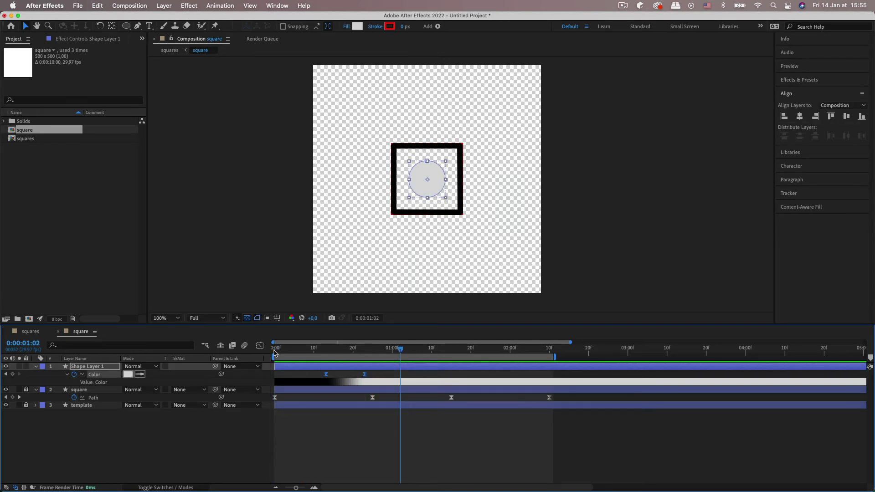
key(space)
Lengthen the first Color keyframe's outgoing ease in the Graph Editor so the speed peaks later, and preview the fade
key(shift+F3)
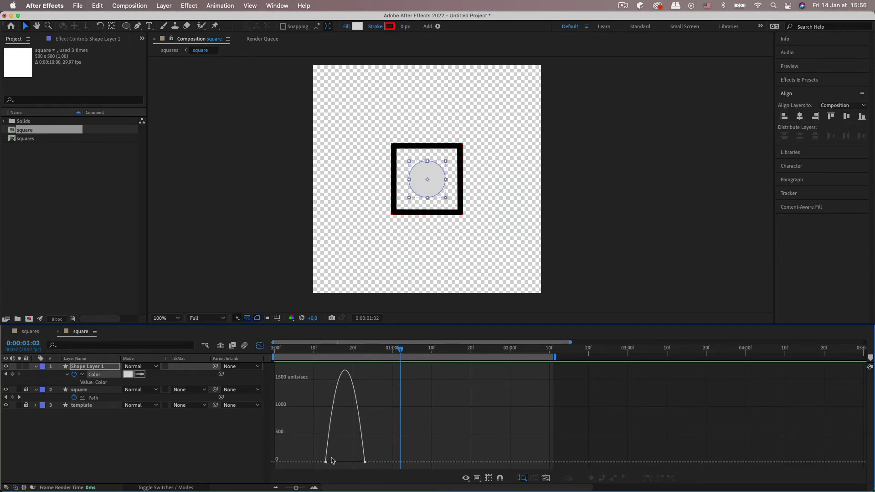
drag(316, 462, 339, 462)
key(space)
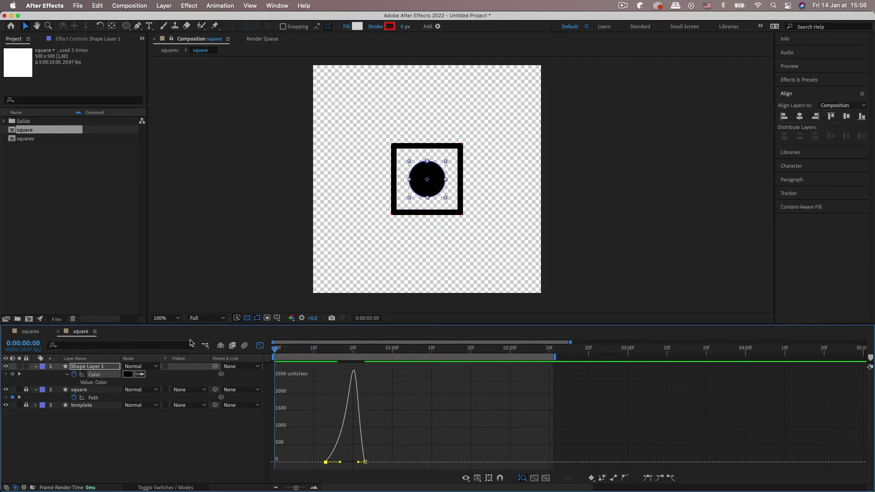
key(space)
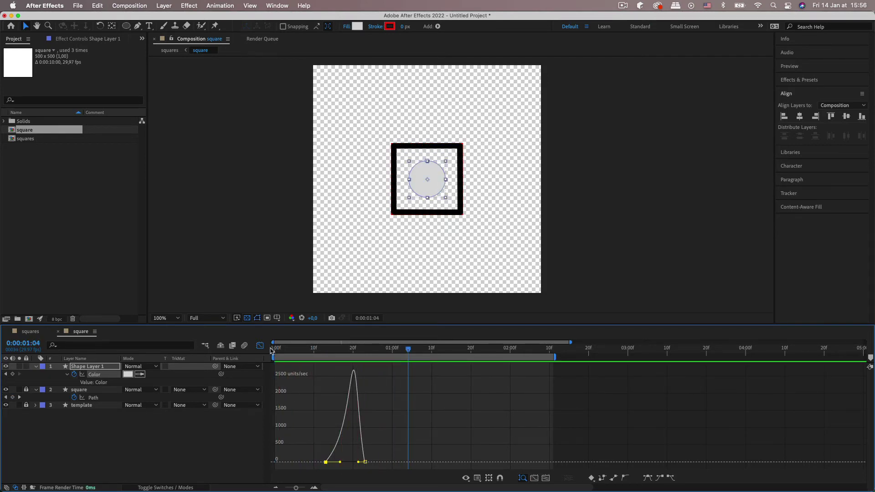
Move the second Color keyframe to about 0:00:00:27 in the speed graph and play back the slower fade
click(365, 463)
drag(364, 463, 378, 464)
key(space)
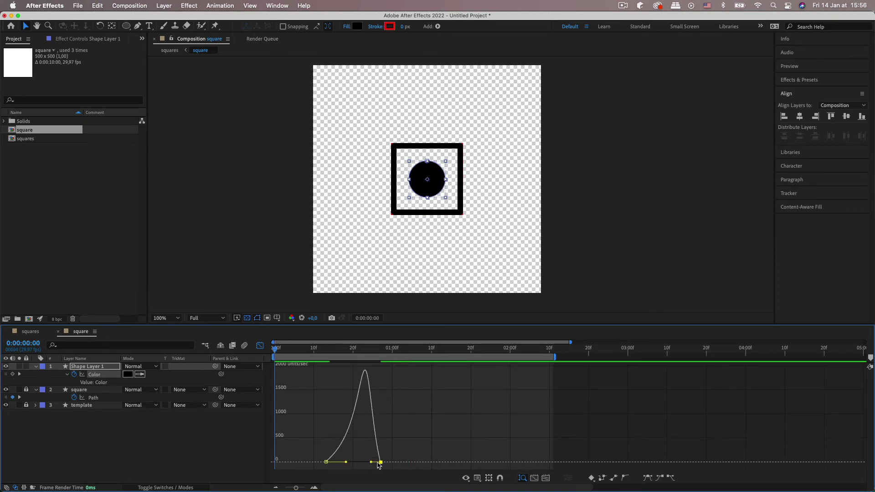
key(space)
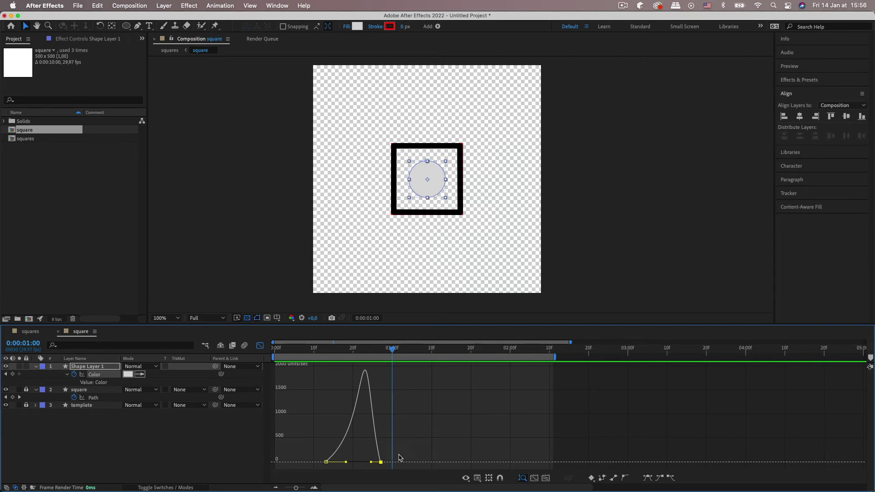
Shift both Color keyframes together so the first sits at 0:00:00:05, preview the fade, and close the Graph Editor
drag(325, 462, 295, 464)
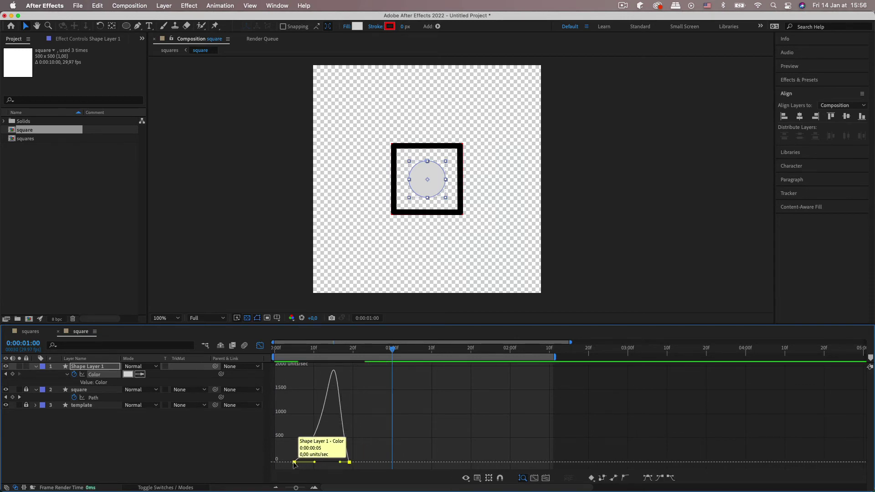
key(space)
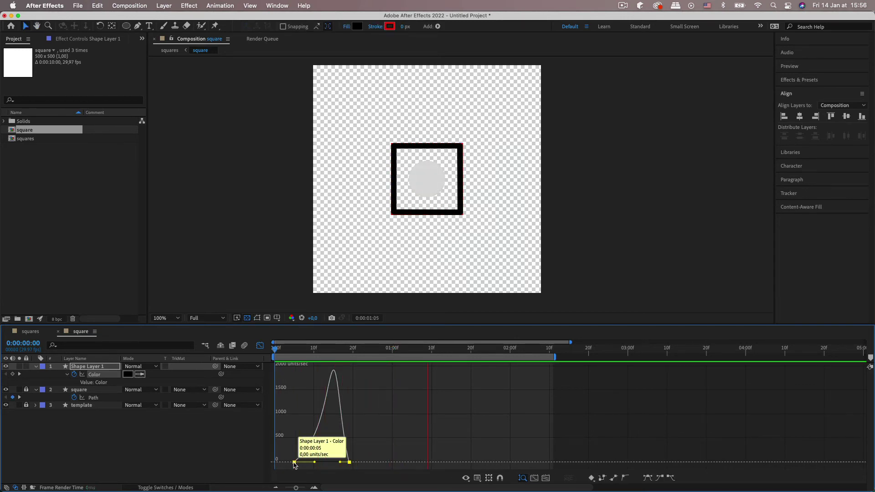
key(space)
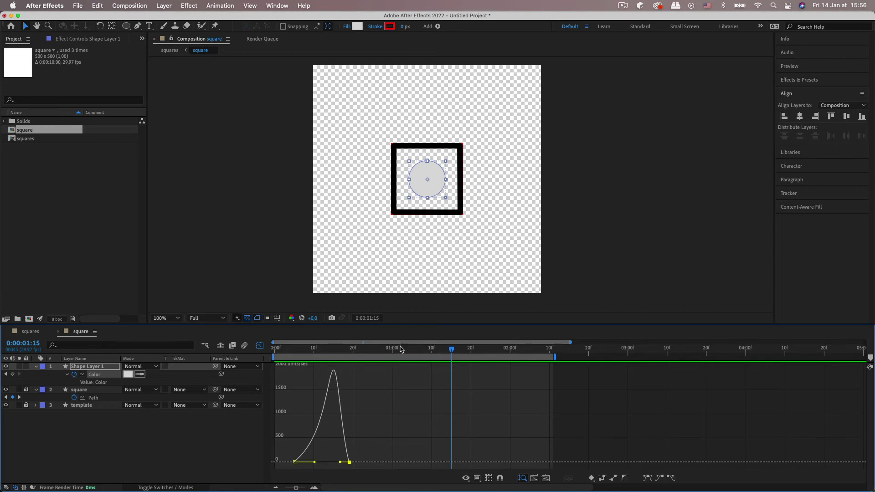
drag(402, 349, 362, 359)
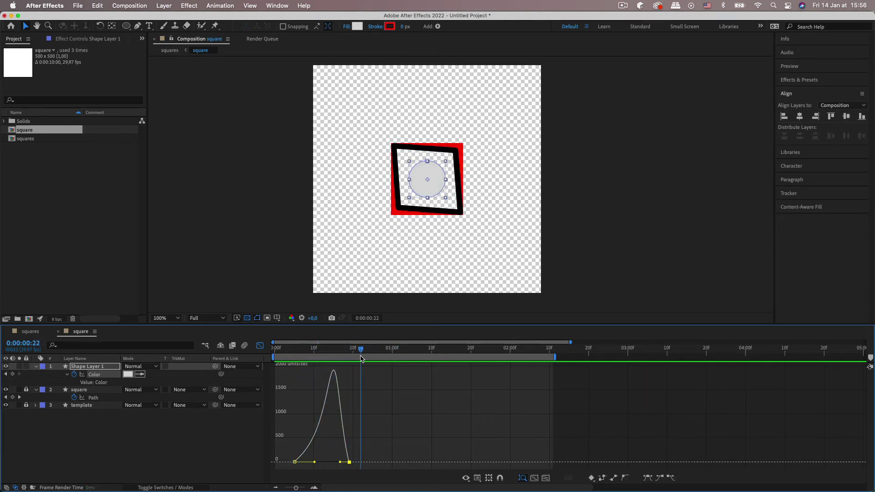
key(space)
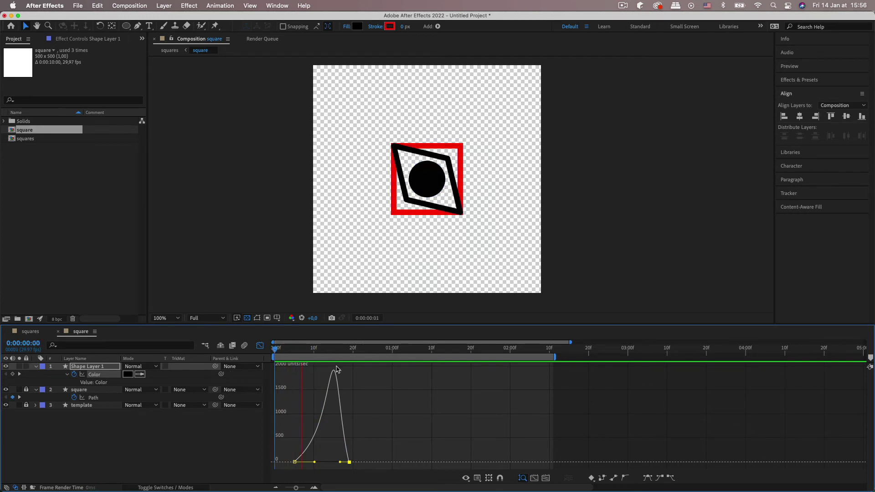
key(space)
click(260, 345)
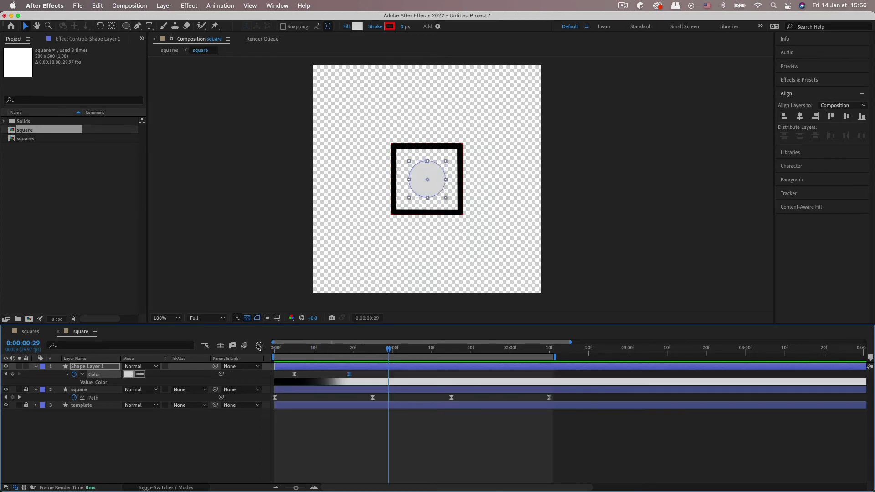
Play back the circle's fade from the start and compare it with the LottieFiles reference by scrubbing its timeline in the browser
click(487, 424)
key(Home)
key(space)
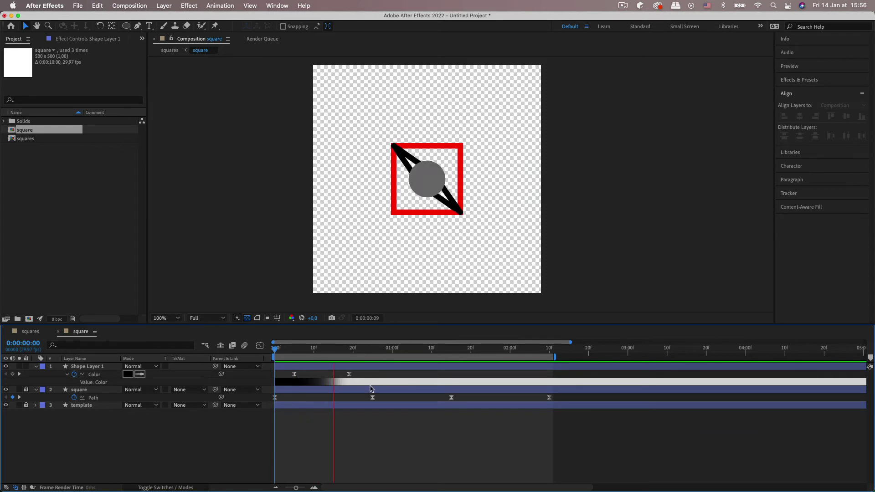
key(space)
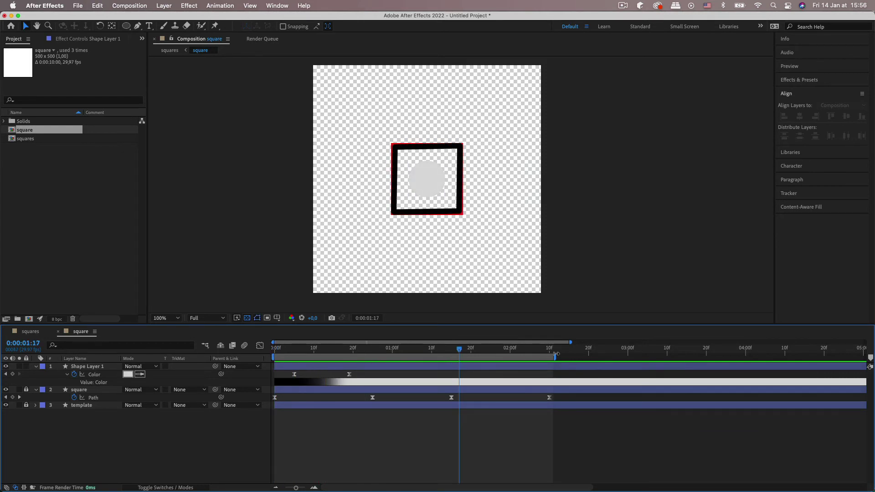
key(space)
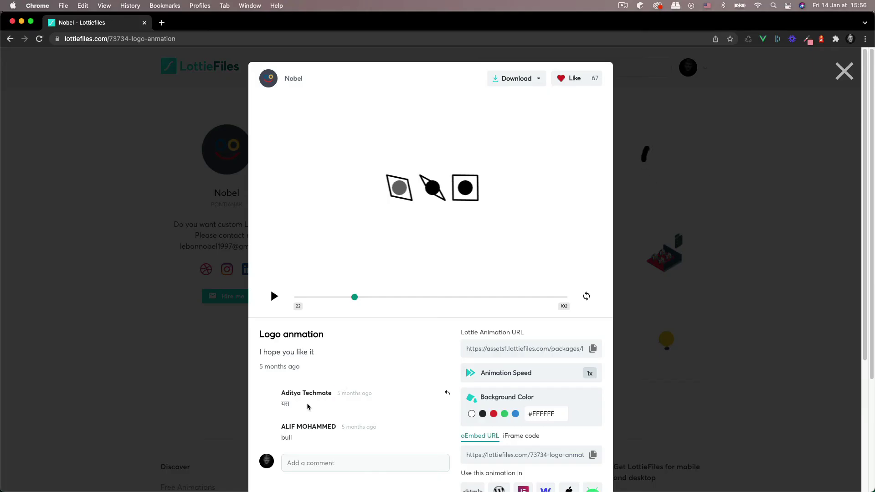
drag(355, 297, 497, 312)
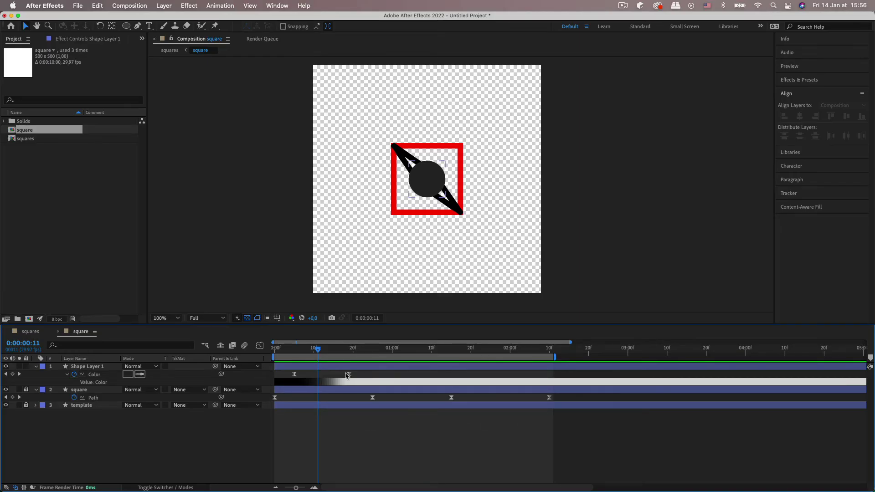
Back in After Effects, copy the circle's two Color keyframes and paste them at 0:00:01:15
click(348, 375)
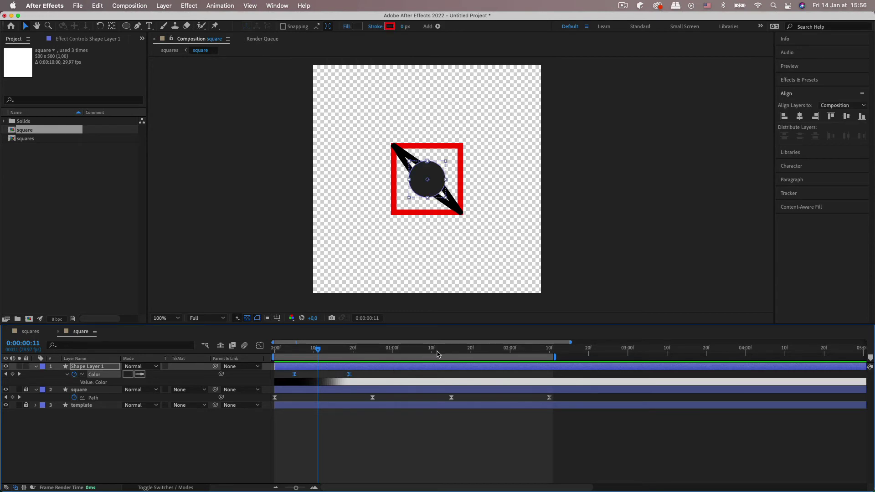
drag(437, 353, 461, 354)
key(super+v)
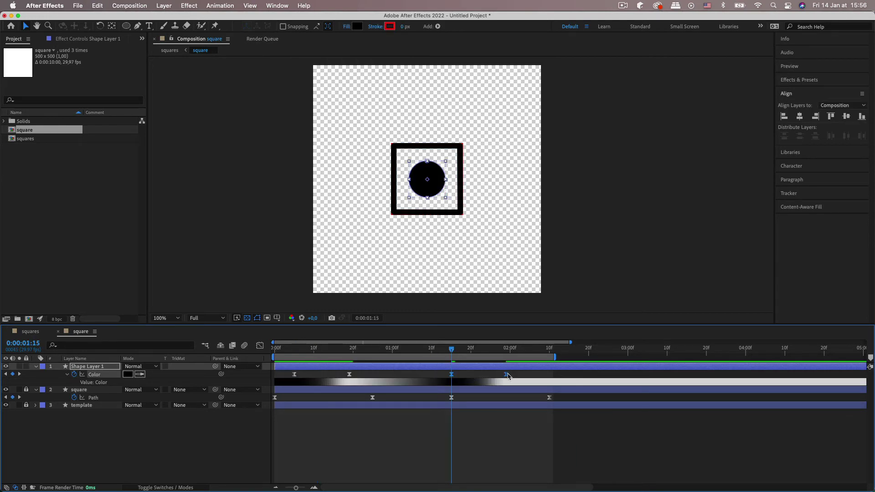
Time-reverse the pasted Color keyframes, shift them so the first sits at about 0:00:01:22, and preview the fade back to black
right_click(507, 375)
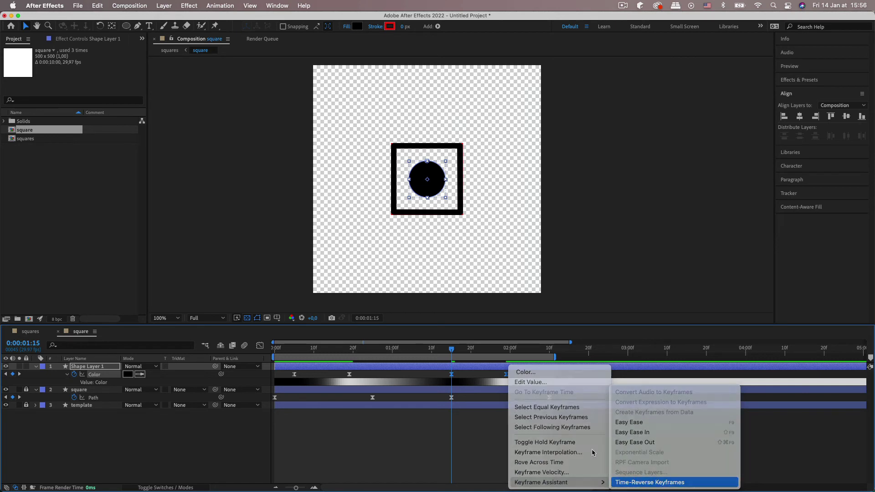
key(Return)
key(space)
key(space)
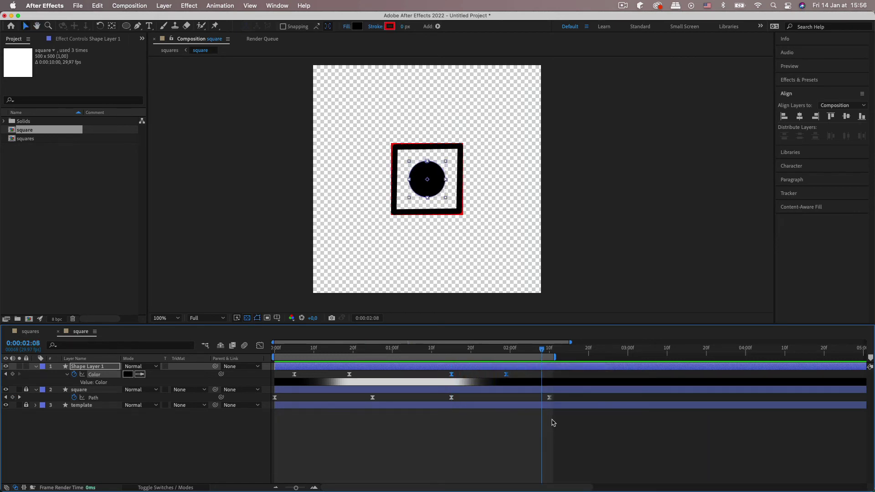
drag(450, 354, 538, 355)
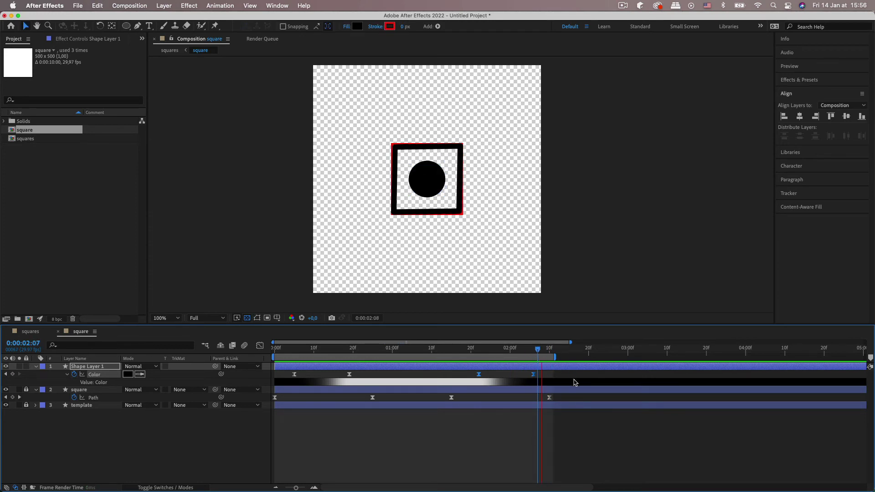
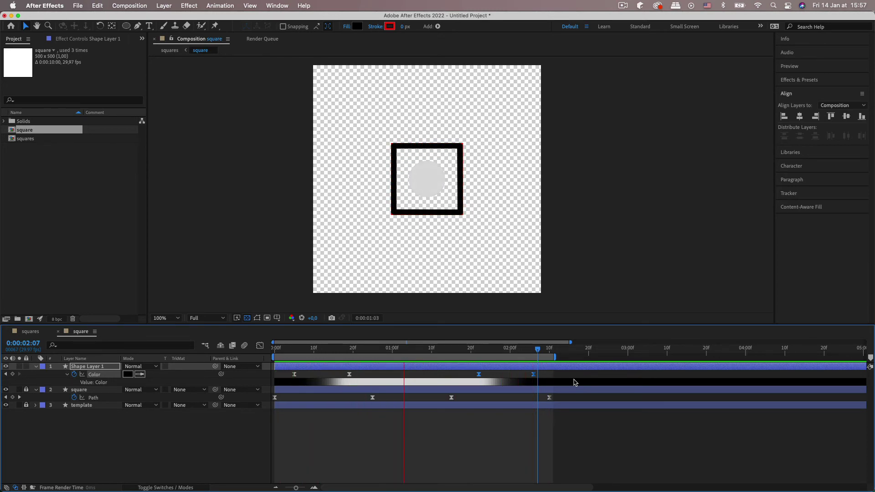
Shift the reversed pair of Color keyframes two frames earlier so the first sits at 0:00:01:20, and preview the fade
key(space)
drag(295, 354, 475, 372)
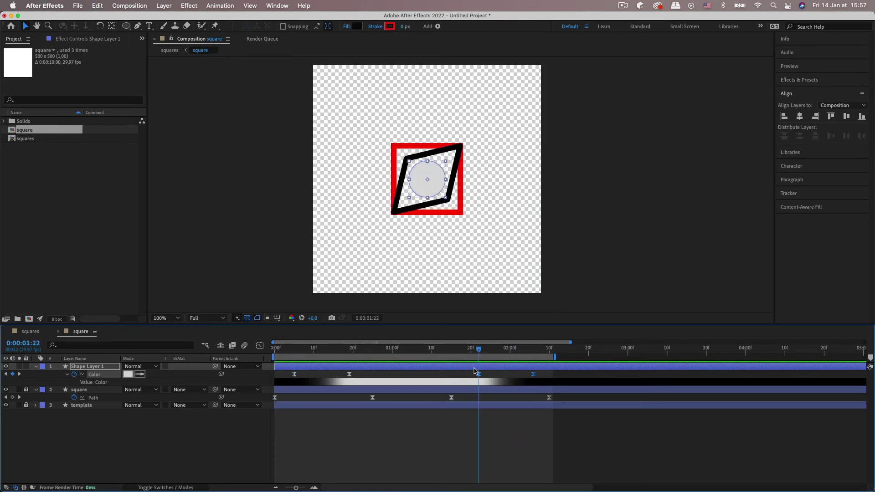
key(Page_Up)
key(Page_Up)
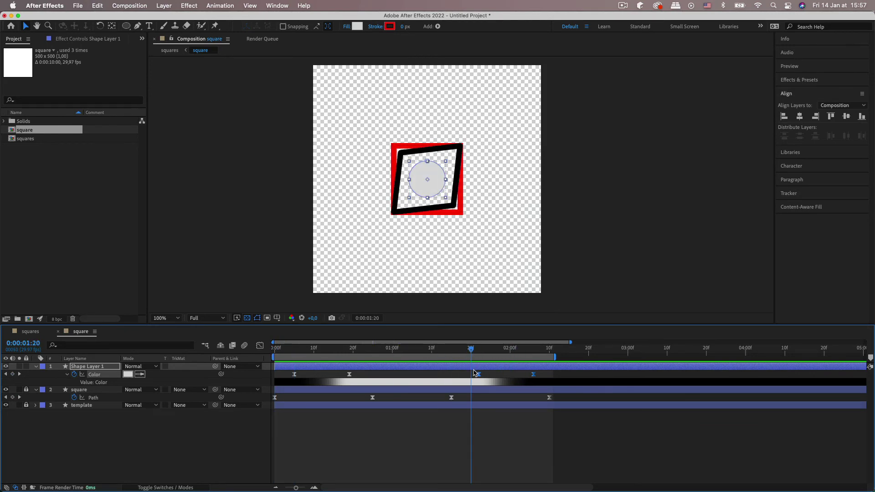
key(alt+Left)
key(alt+Left)
key(space)
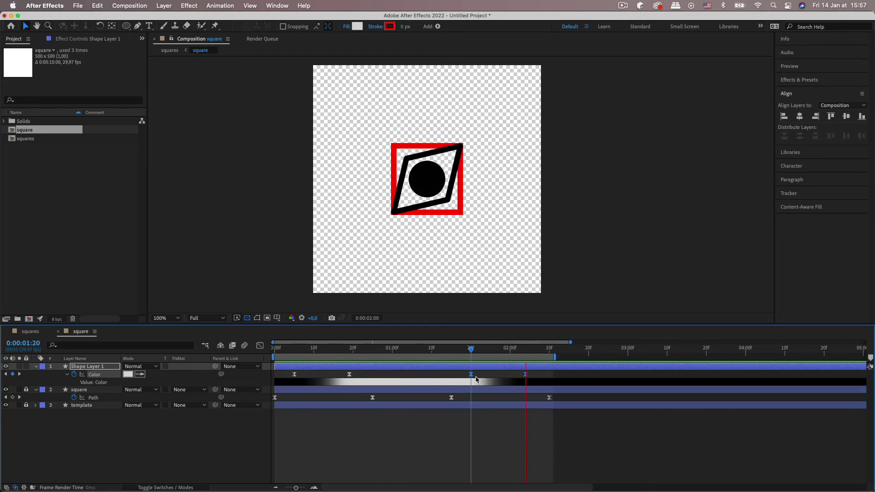
key(space)
key(Home)
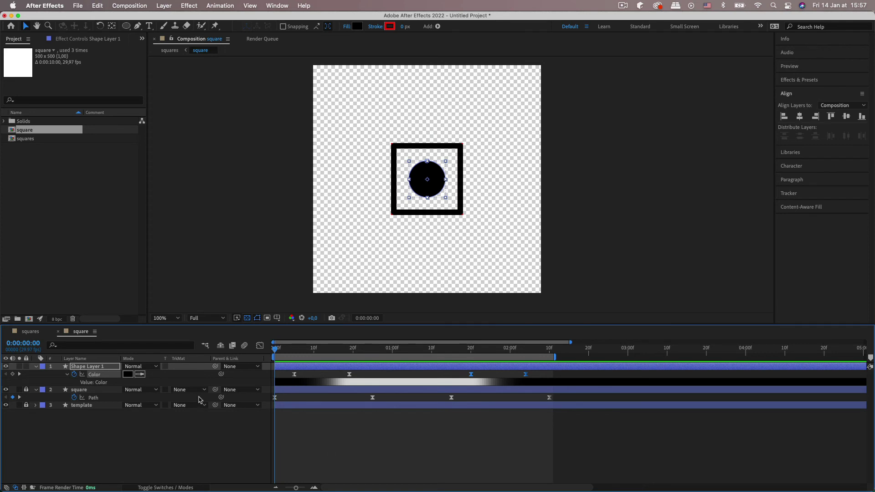
key(super+s)
key(Escape)
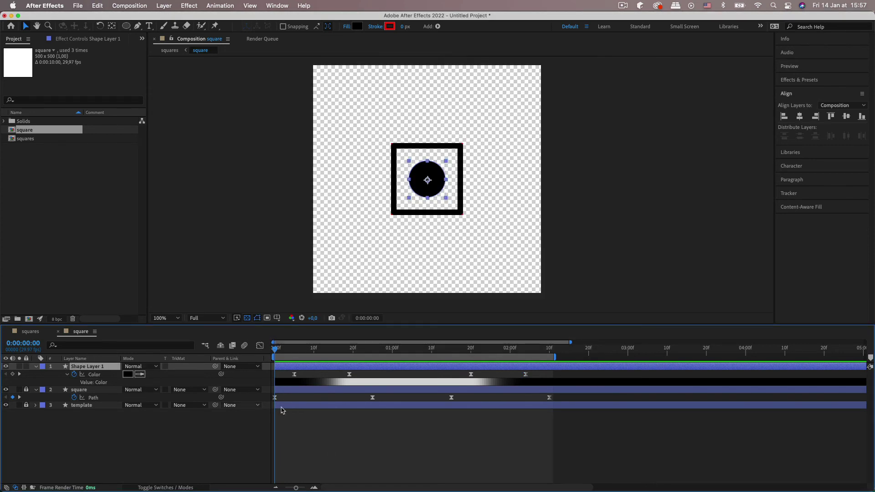
key(Delete)
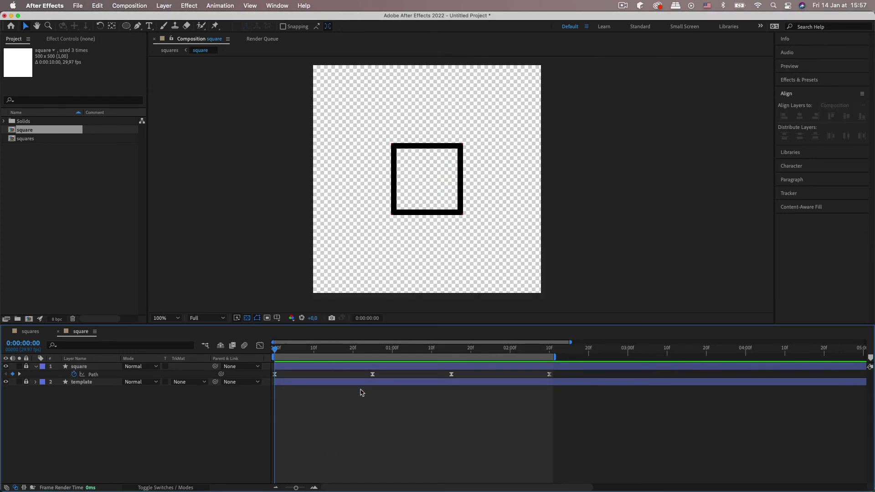
key(super+z)
Unlock the template layer and delete it from the square composition
click(98, 449)
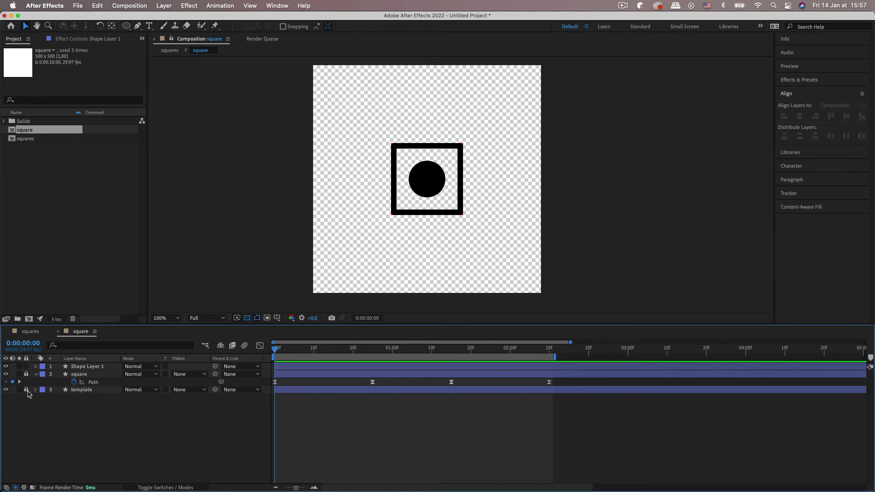
click(108, 391)
key(Delete)
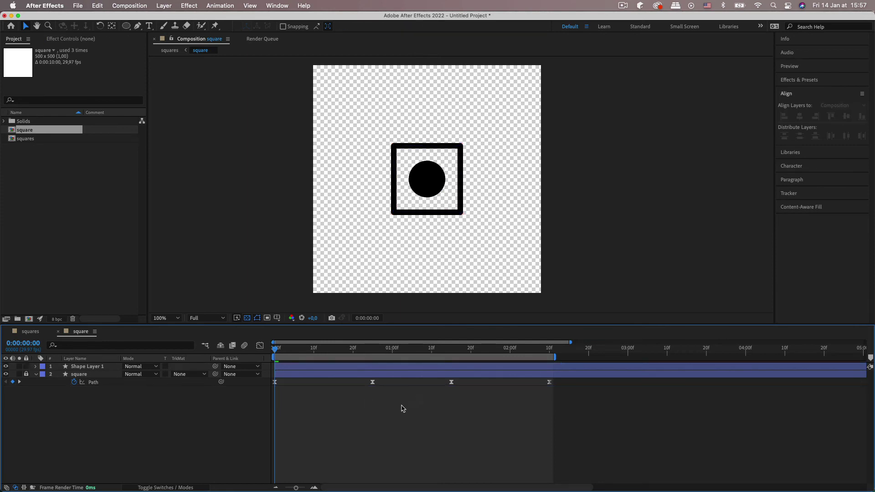
key(super+s)
key(Escape)
Duplicate the square layer and move the copy above Shape Layer 1
click(99, 376)
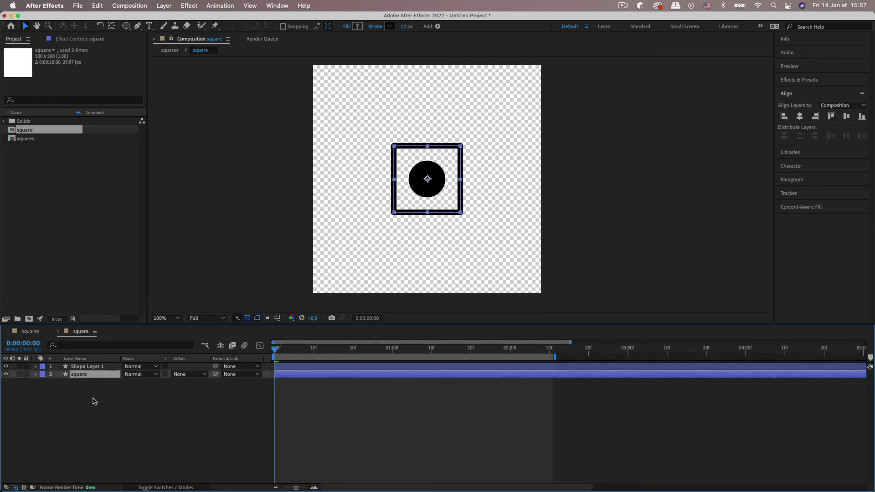
key(super+d)
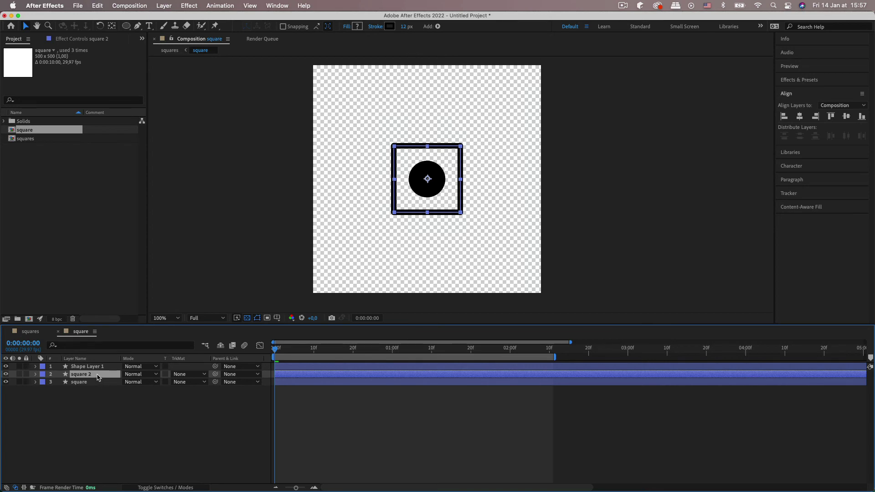
drag(96, 373, 99, 365)
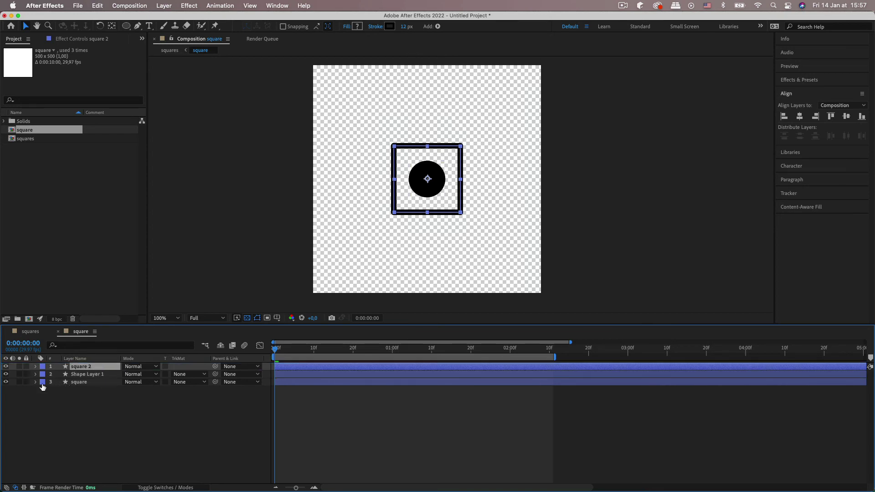
Rename Shape Layer 1 as circle
click(86, 376)
text(circle)
key(Return)
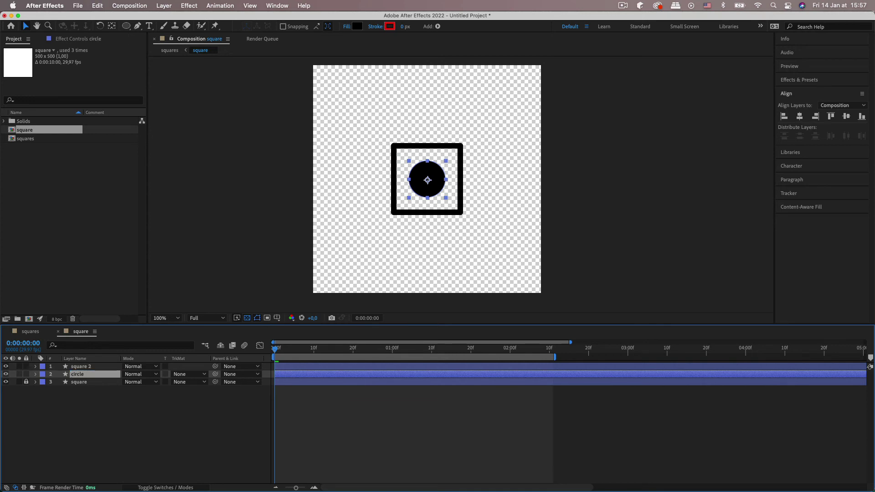
Add a fill to the Rectangle 1 group of the square 2 layer
click(73, 367)
click(35, 367)
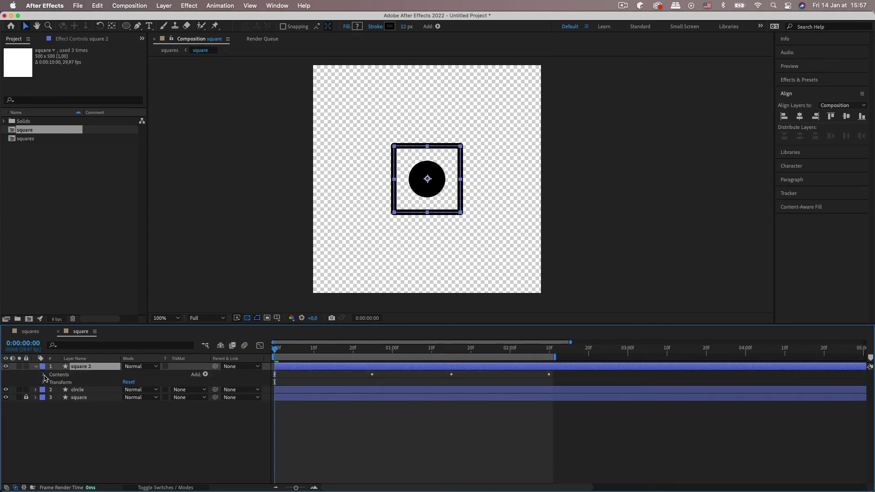
click(44, 375)
click(50, 383)
click(69, 382)
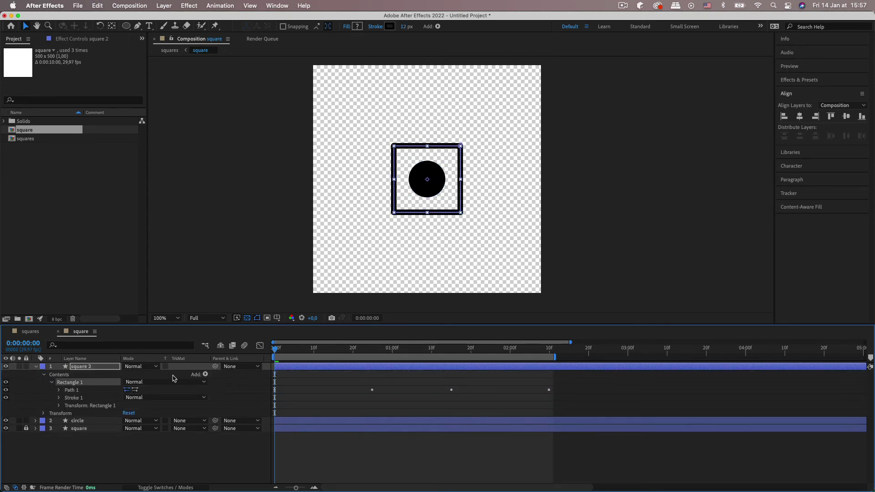
click(205, 375)
click(224, 346)
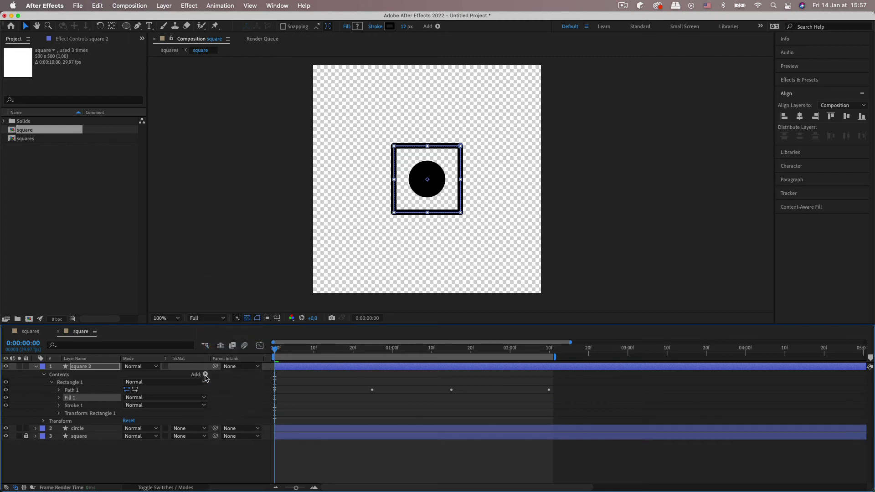
Delete Stroke 1 from square 2's Rectangle 1 group and collapse the group's properties
click(51, 383)
click(51, 382)
click(69, 405)
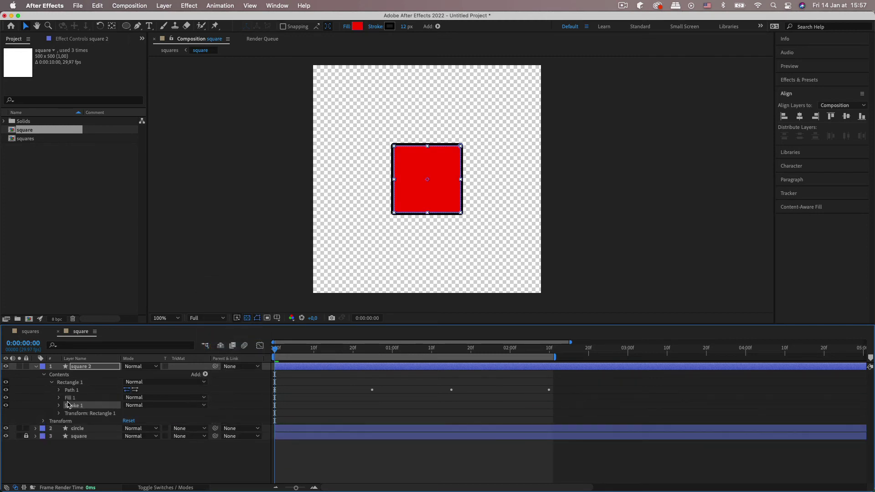
key(Delete)
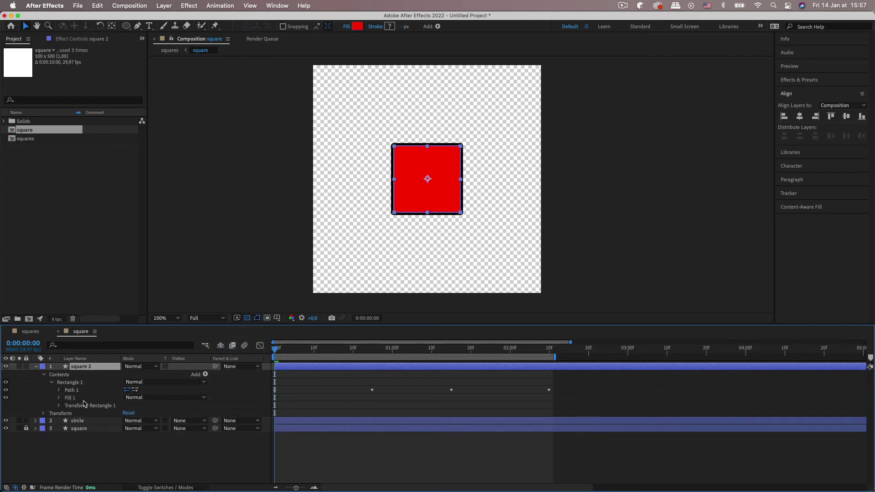
click(52, 383)
click(43, 374)
Set the circle layer's track matte to Alpha Matte "square 2"
click(91, 390)
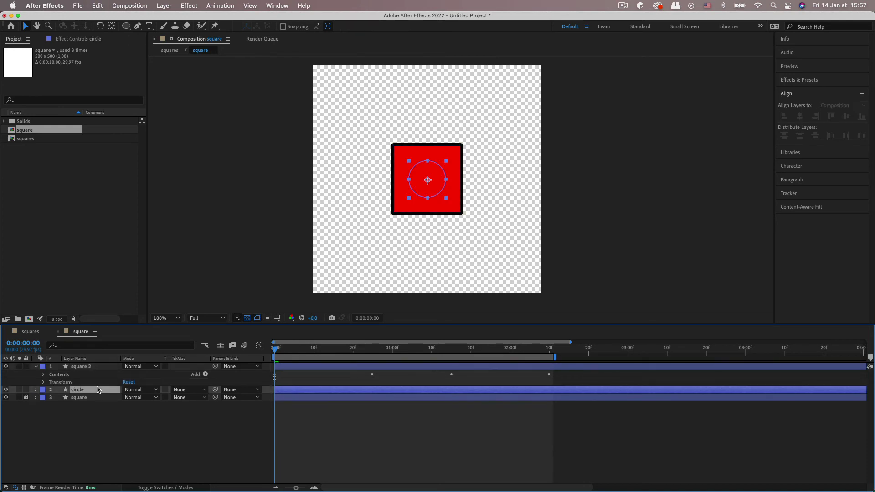
click(198, 389)
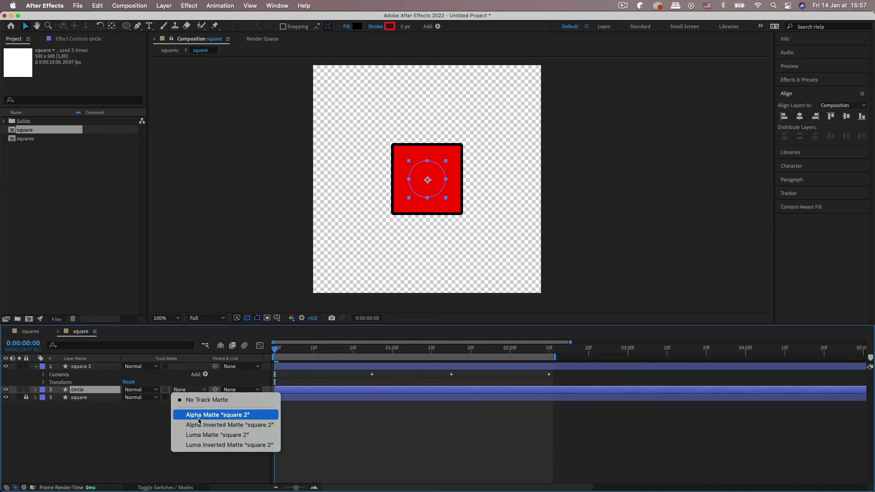
click(202, 416)
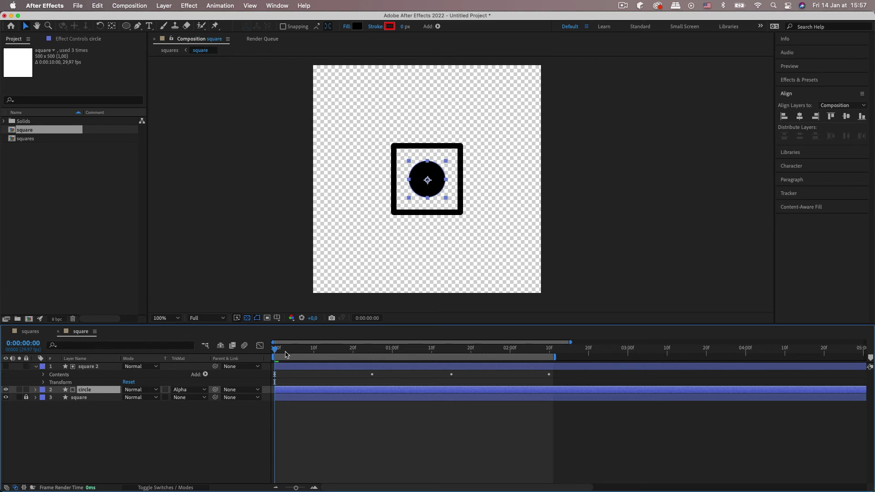
Scrub and play back the animation to check how the matte clips the circle as the square flips
click(100, 367)
drag(291, 348, 282, 381)
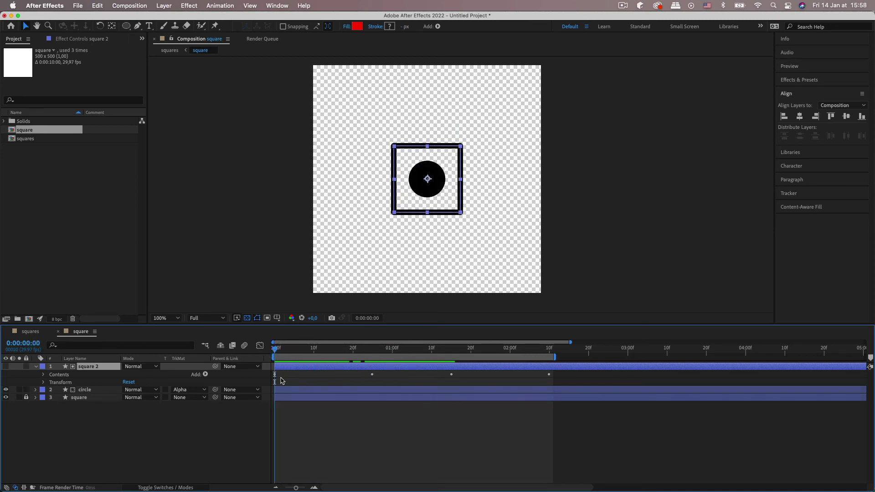
click(596, 426)
key(space)
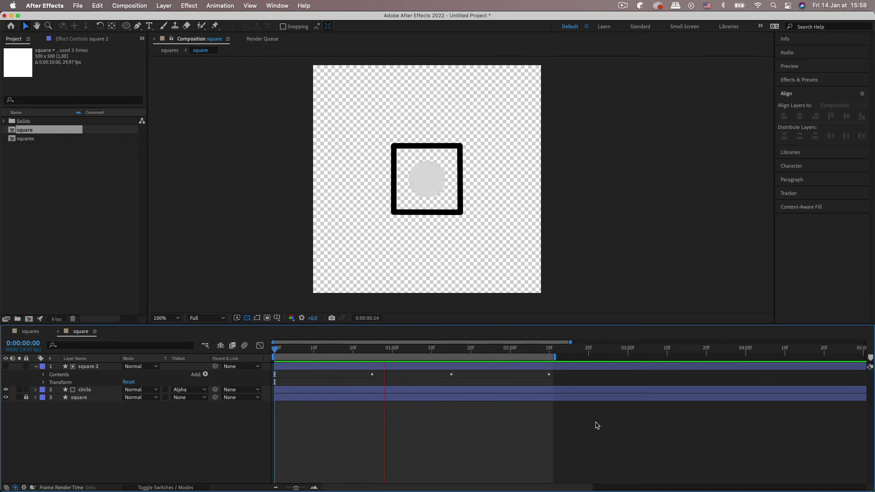
key(space)
click(54, 371)
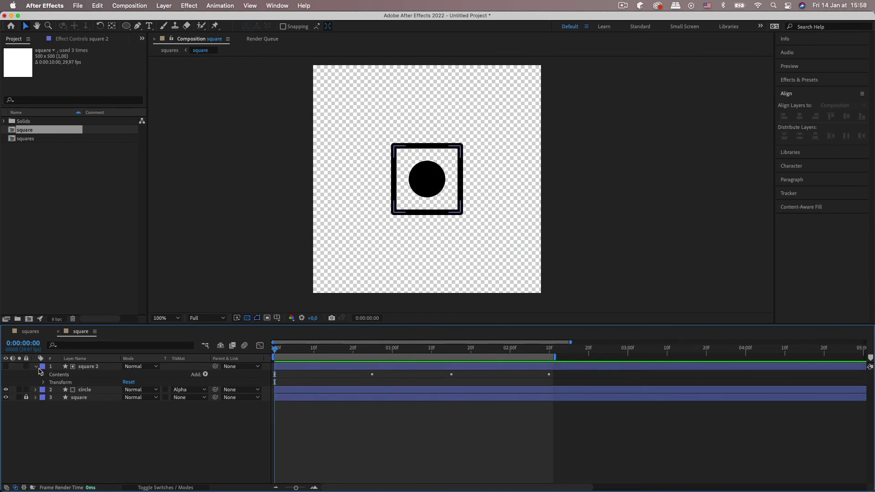
click(36, 368)
click(361, 404)
key(space)
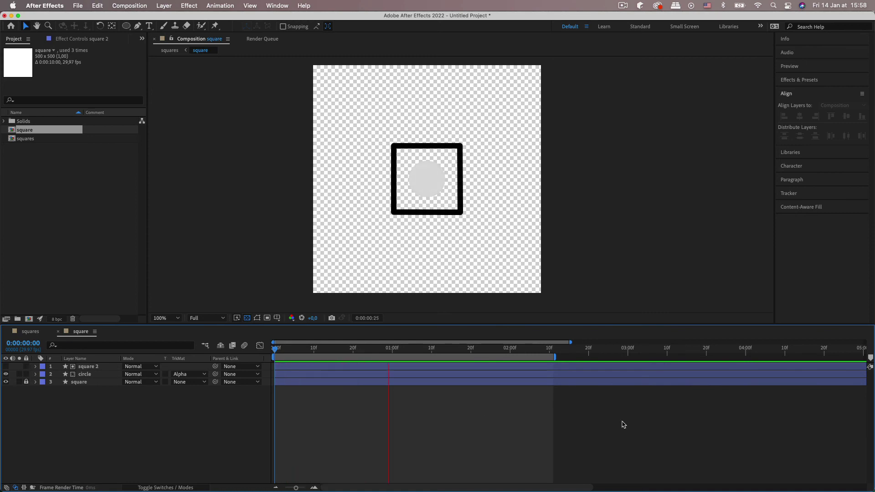
key(space)
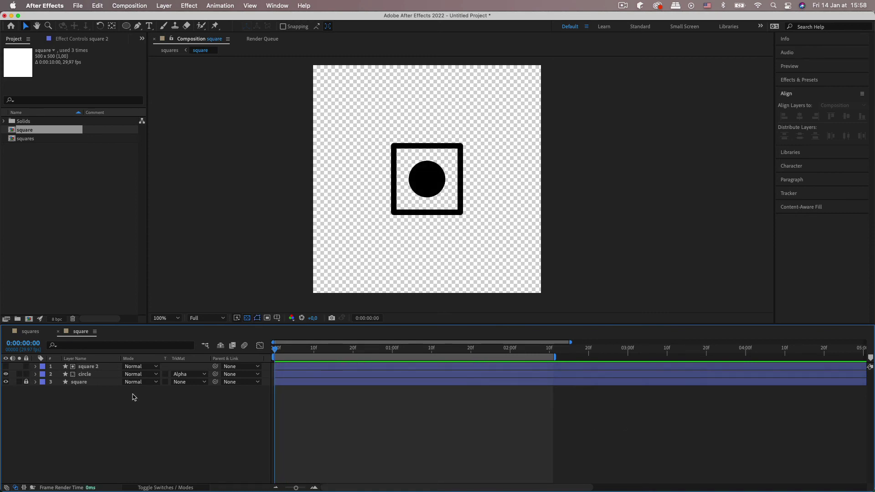
Delete the square 2 matte layer and preview the circle without it
click(98, 367)
key(Delete)
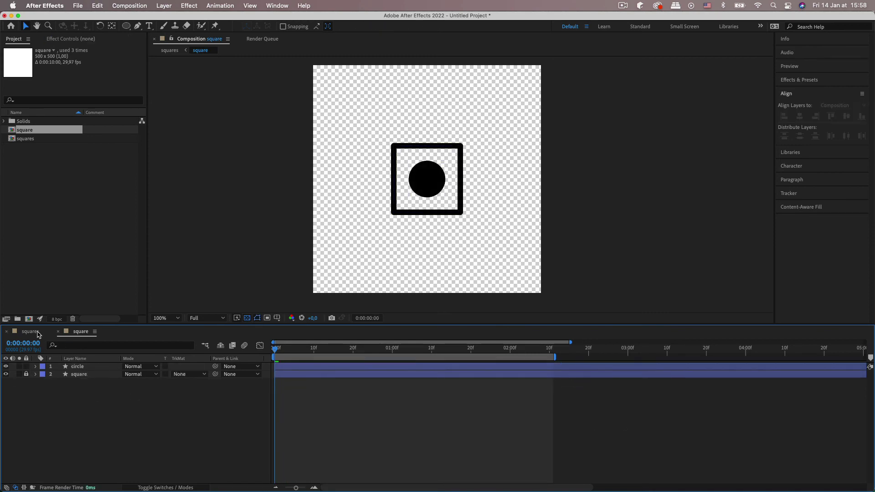
key(space)
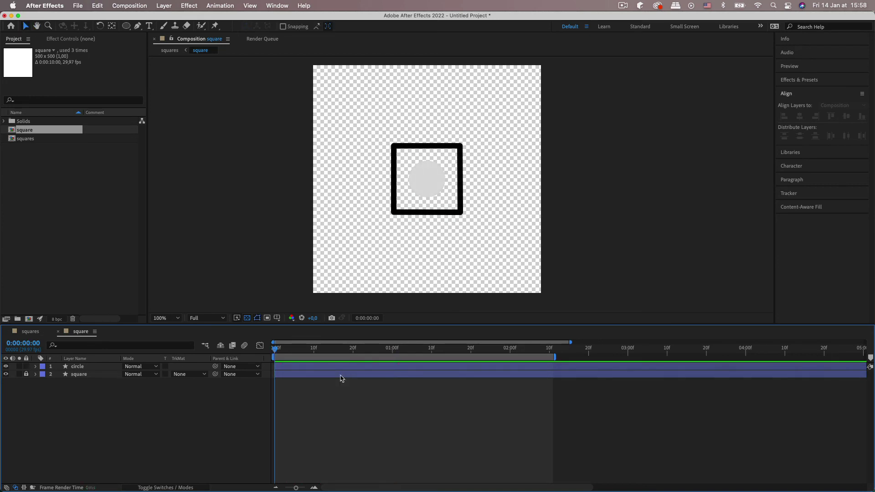
key(space)
Switch to the squares composition and preview the three squares with their circles
click(31, 333)
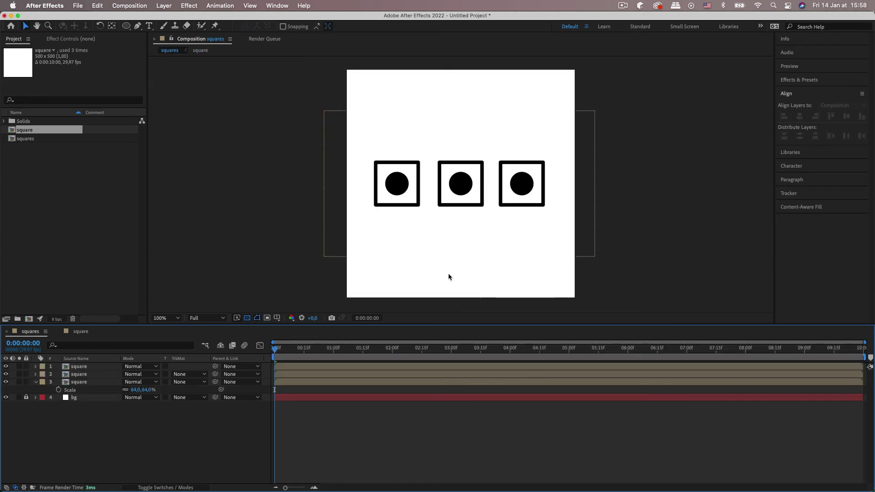
key(comma)
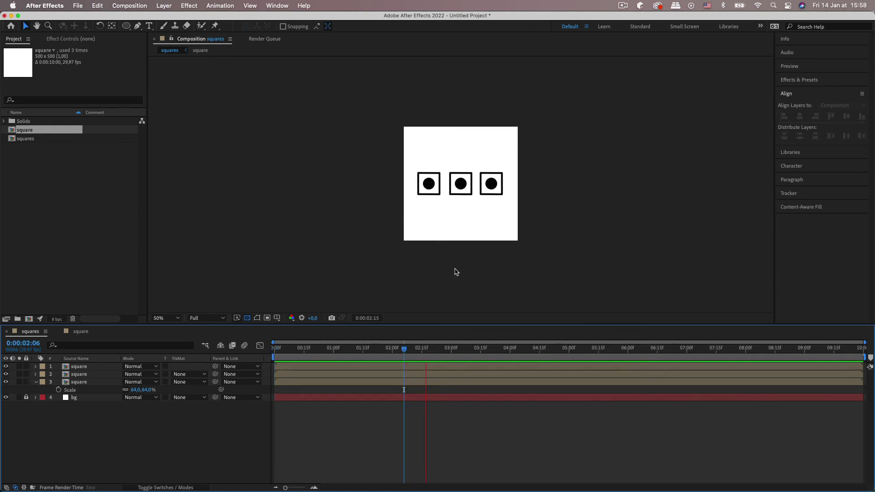
key(space)
Move the playhead to 0:00:02:10 in the square composition, and end the squares composition's work area at that time
click(80, 333)
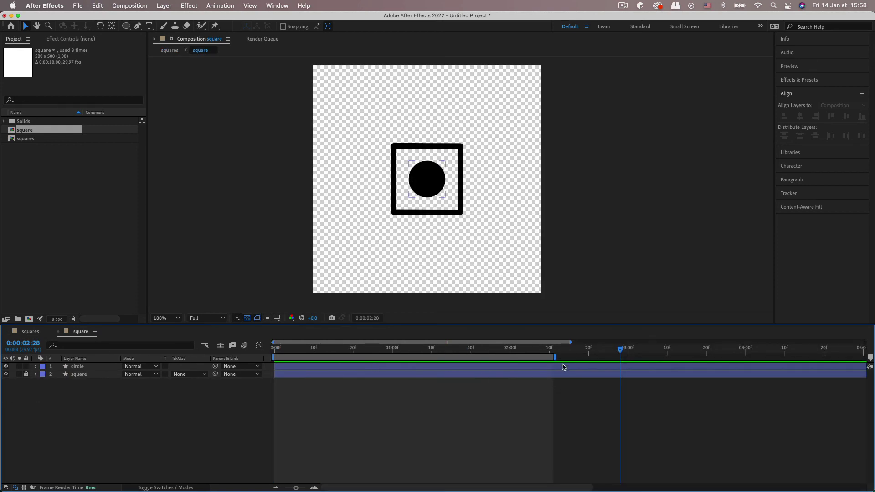
drag(568, 356, 550, 350)
drag(869, 358, 553, 357)
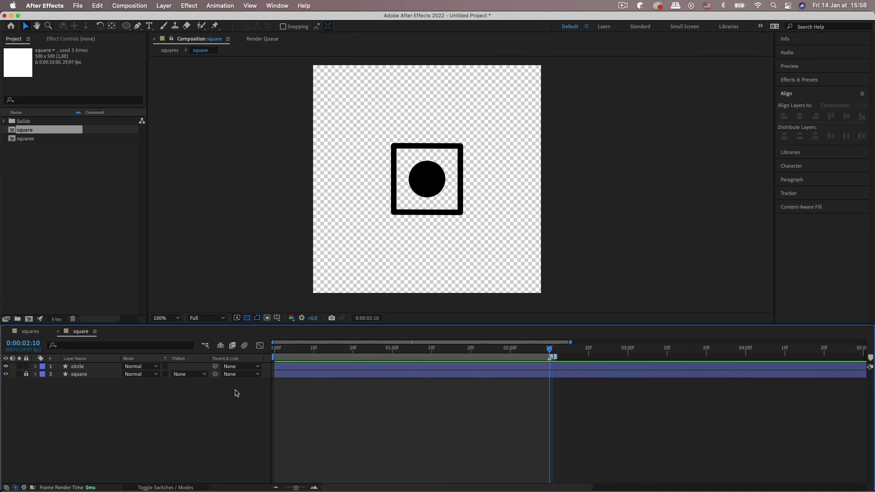
click(31, 332)
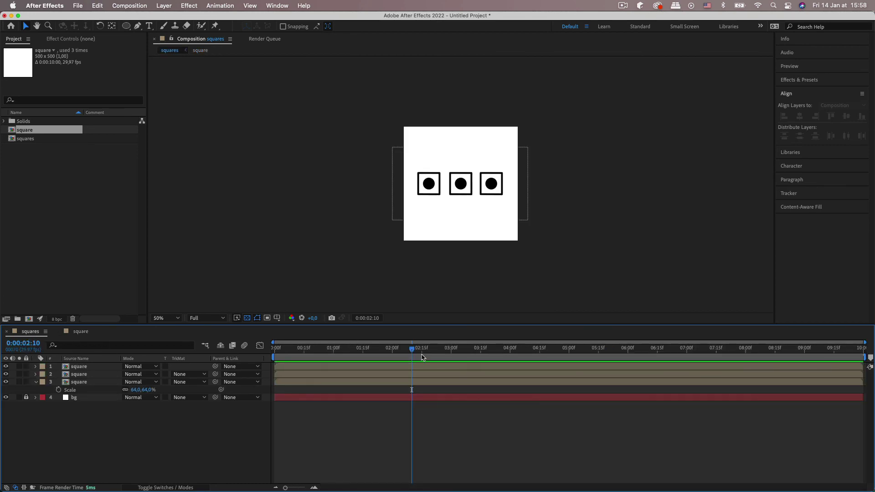
key(n)
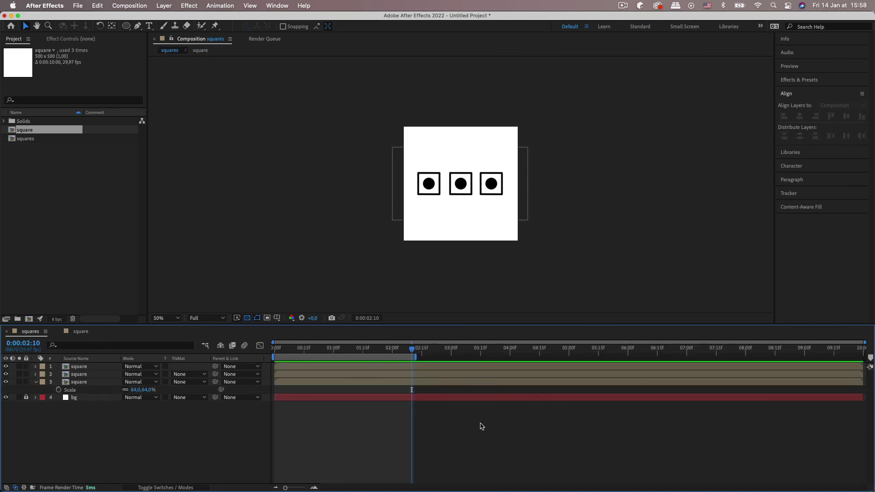
scroll(461, 183, up, 2)
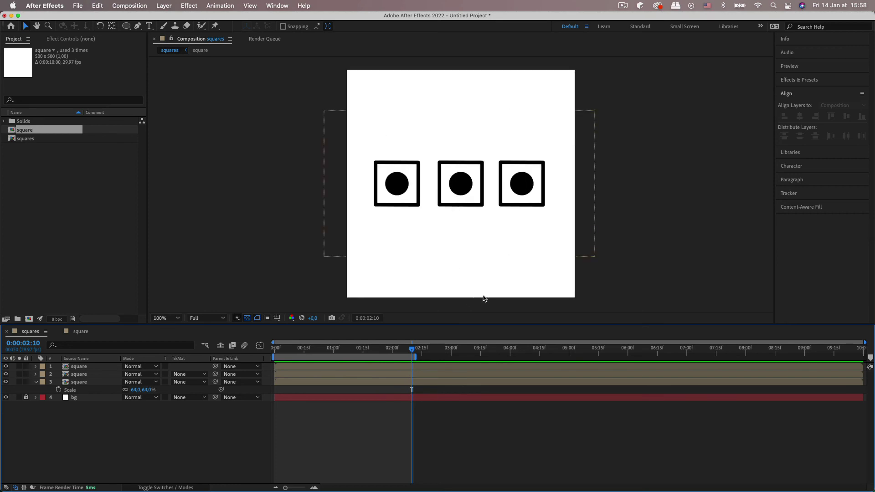
key(comma)
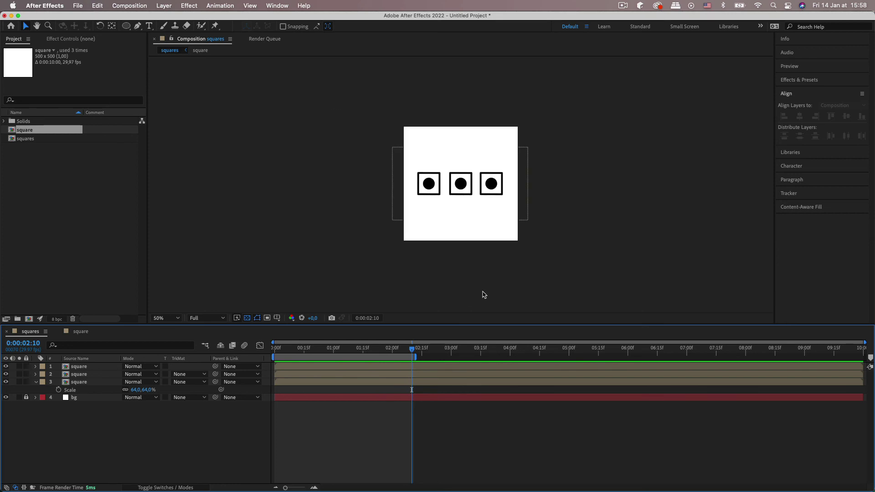
End the squares composition's work area at 0:00:04:00 and return the playhead to the start
click(512, 356)
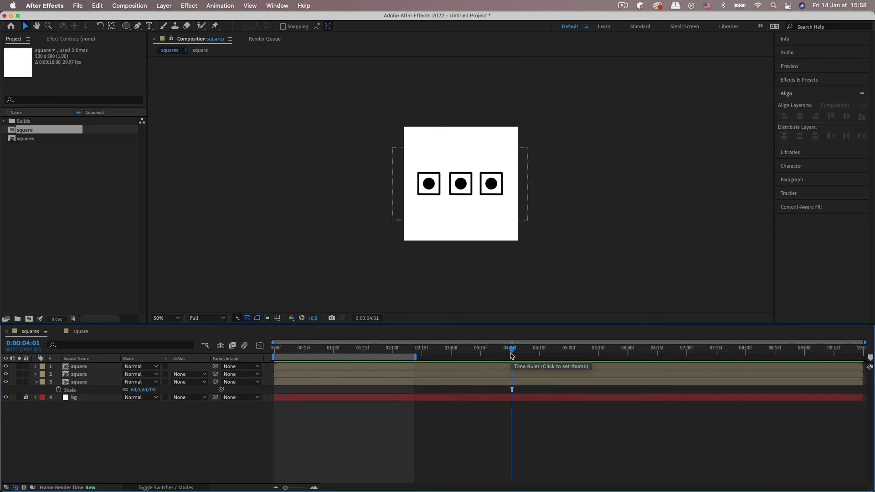
click(511, 356)
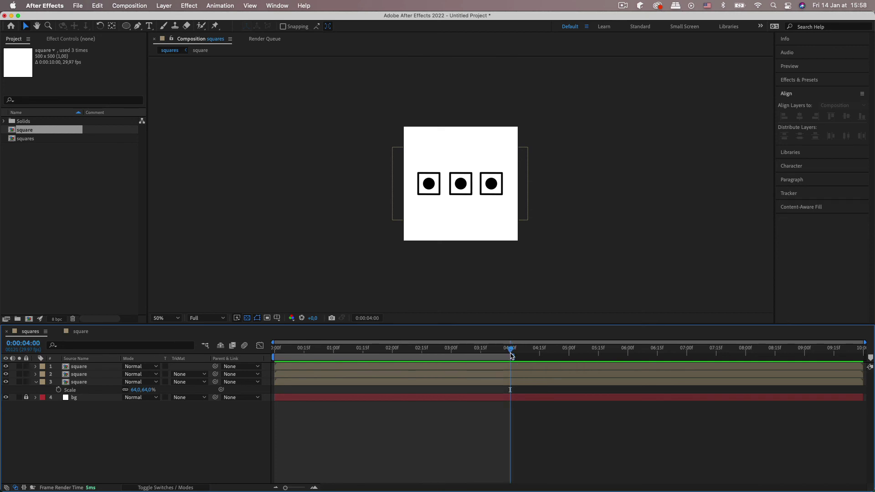
key(Home)
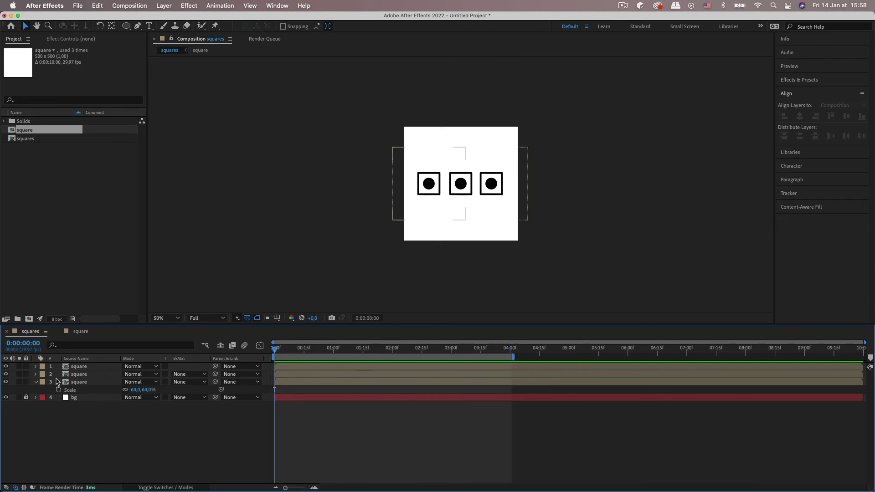
Enable time remapping on all three square layers in the squares composition
click(36, 383)
click(78, 382)
shift+click(81, 367)
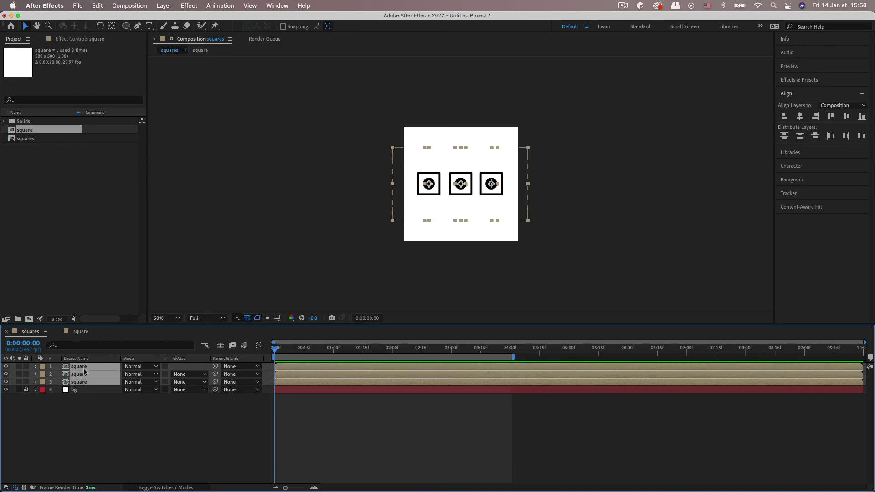
right_click(84, 370)
mouse_move(143, 274)
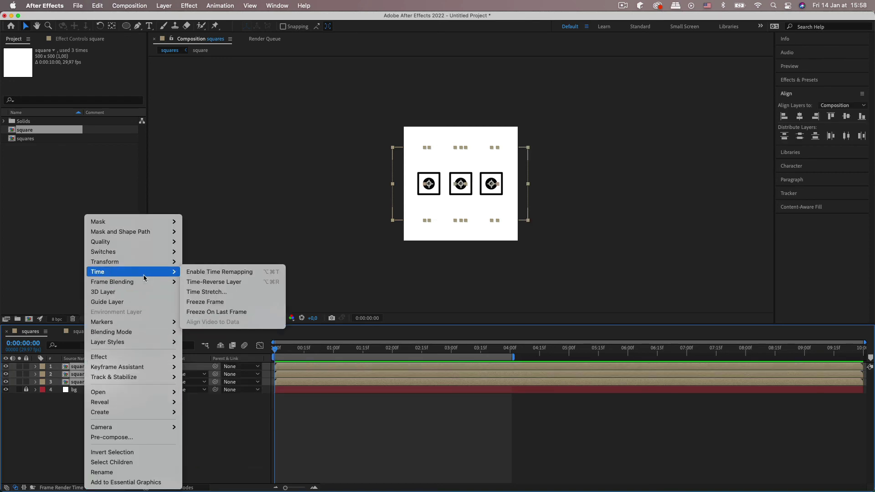
click(220, 273)
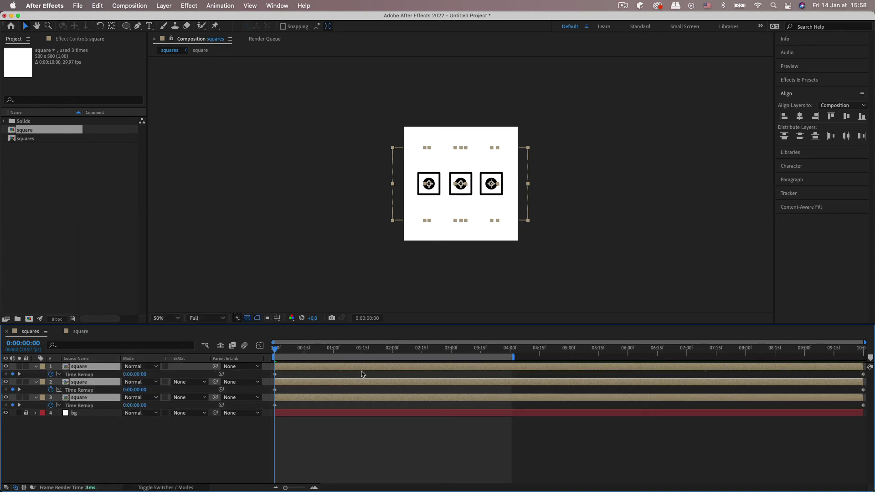
Check the square composition's end point and add Time Remap keyframes at 0:00:02:10 to all three square layers
click(83, 334)
drag(560, 350, 548, 353)
click(33, 334)
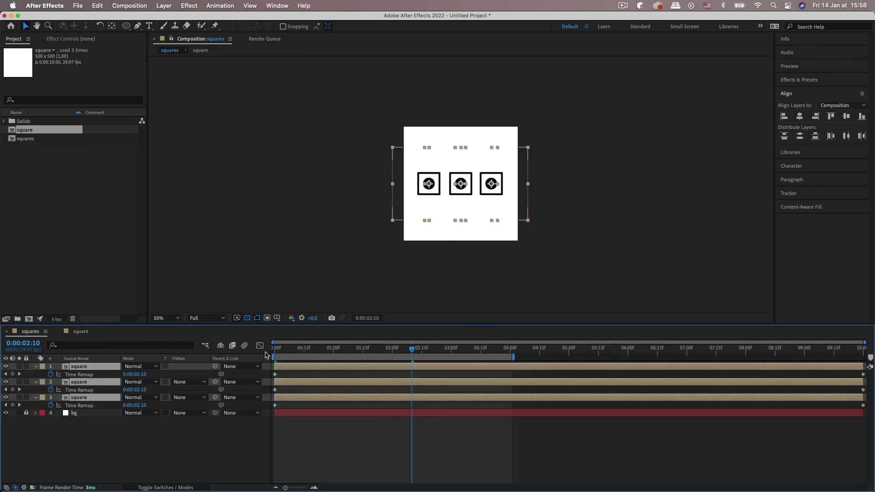
drag(403, 354, 413, 353)
click(12, 405)
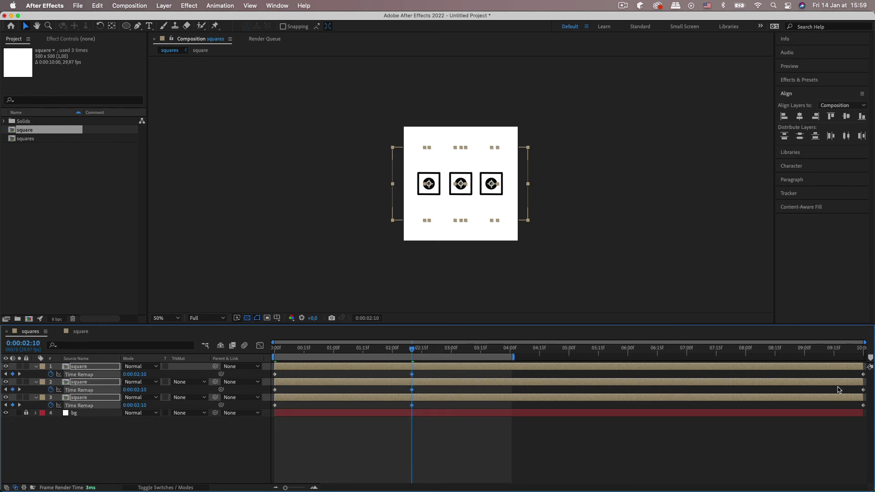
Delete the three Time Remap keyframes at the end of the timeline and preview the composition from the start
drag(870, 445, 854, 362)
key(Delete)
key(Home)
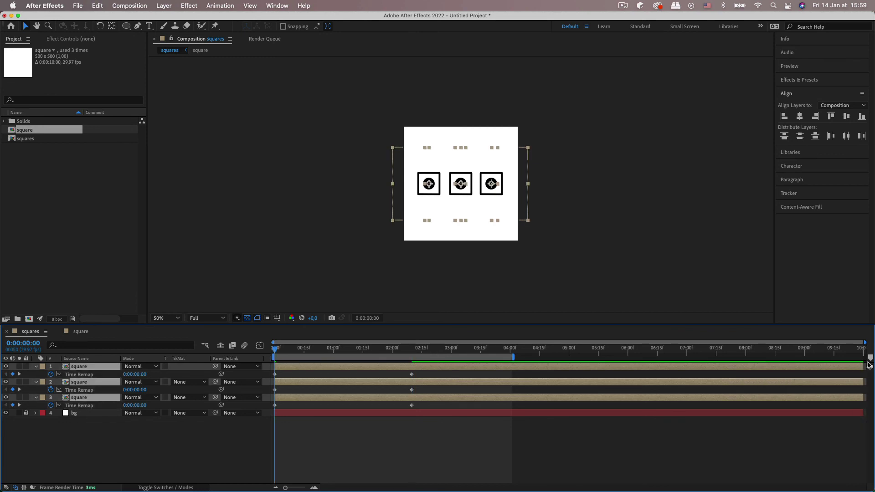
key(space)
key(space)
Shift both Time Remap keyframes of the middle square layer so that they start at 0:00:00:10
click(411, 405)
drag(425, 393, 257, 386)
drag(286, 355, 294, 352)
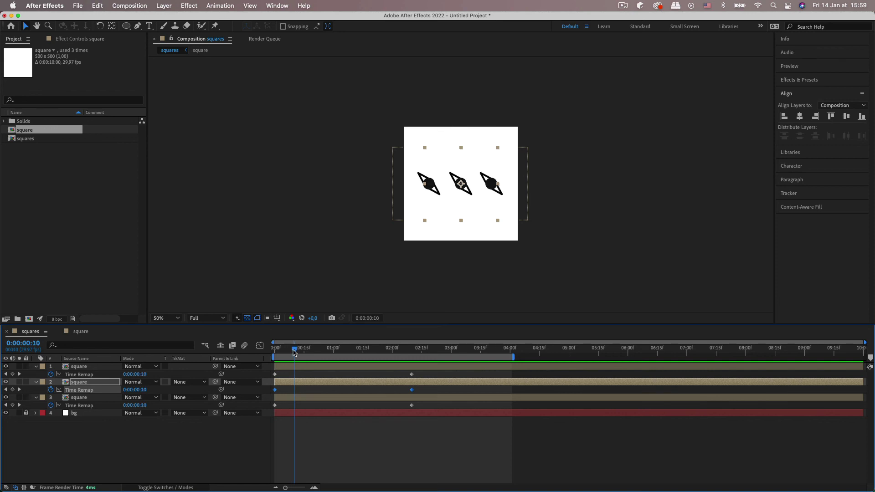
drag(275, 390, 295, 391)
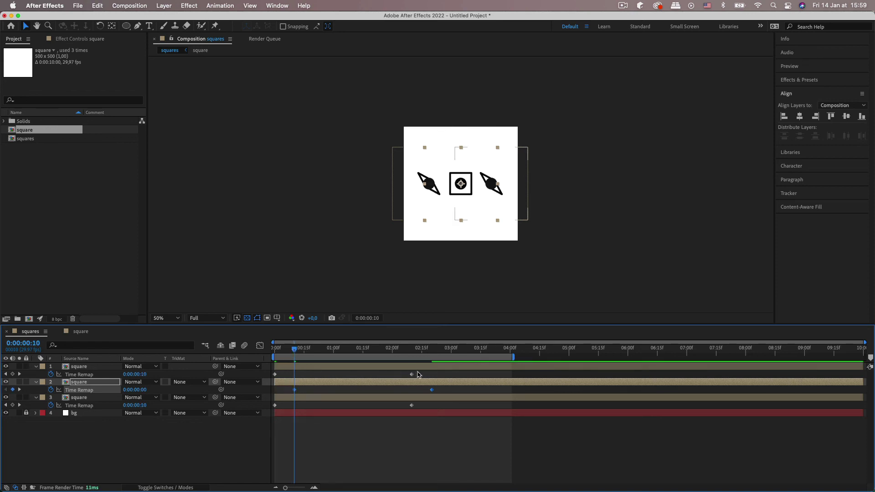
Shift both Time Remap keyframes of the first square layer so that they start at 0:00:00:20
click(313, 366)
drag(295, 353, 314, 352)
drag(276, 375, 308, 378)
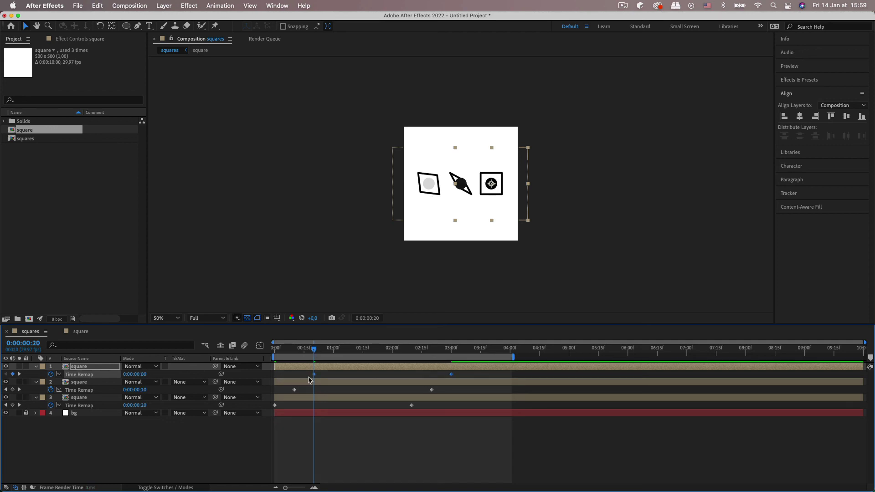
Play back the staggered flips and end the work area at 0:00:03:00
key(space)
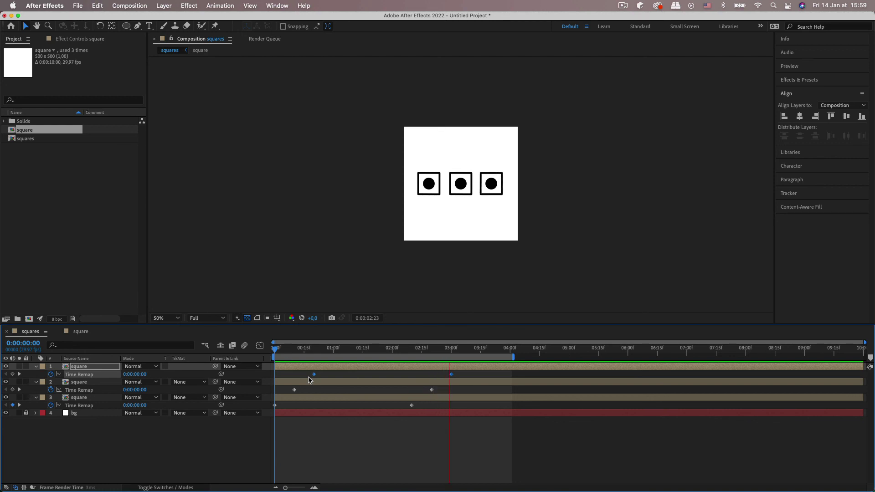
click(452, 350)
key(n)
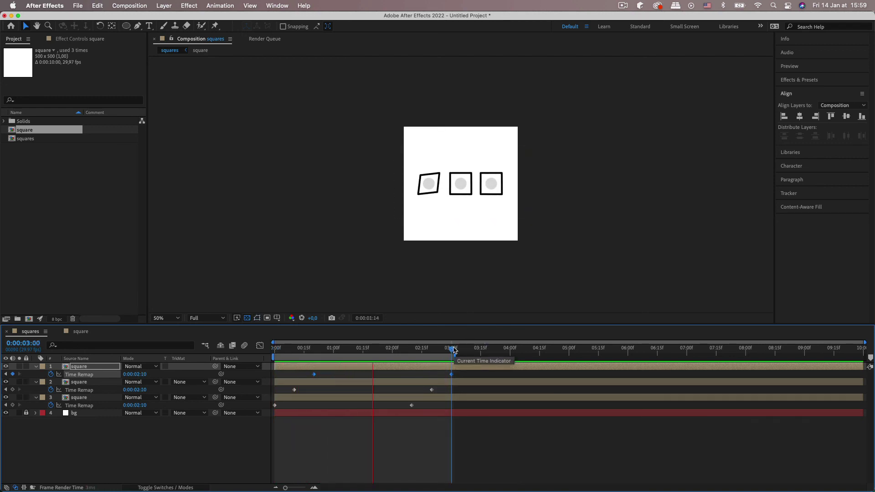
Enlarge the composition view to watch the staggered three-square loop, then stop playback and clear the layer selection
scroll(494, 229, up, 1)
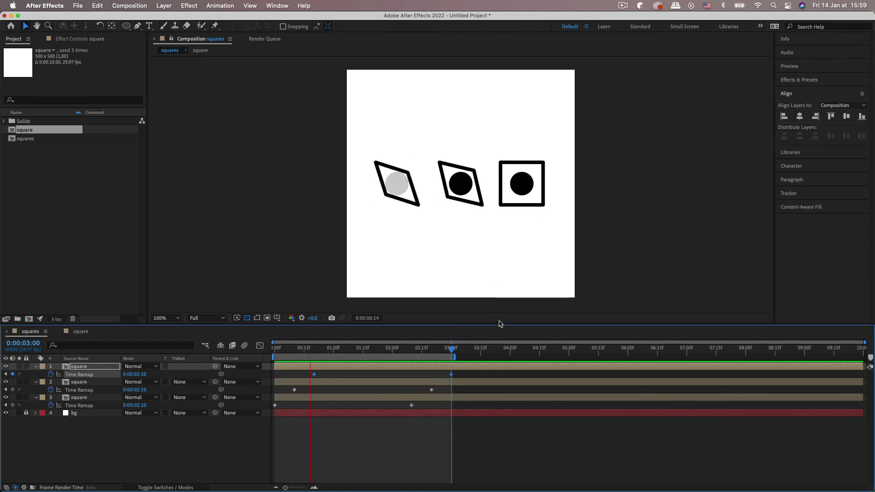
drag(497, 328, 497, 382)
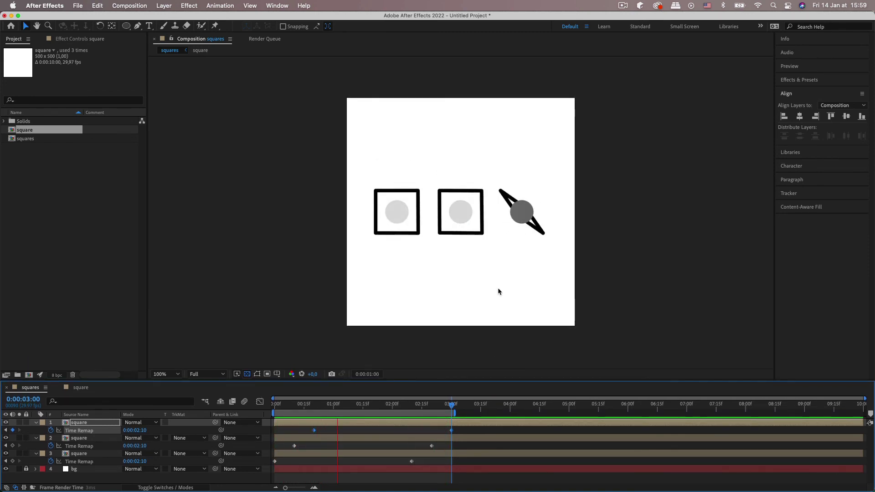
key(space)
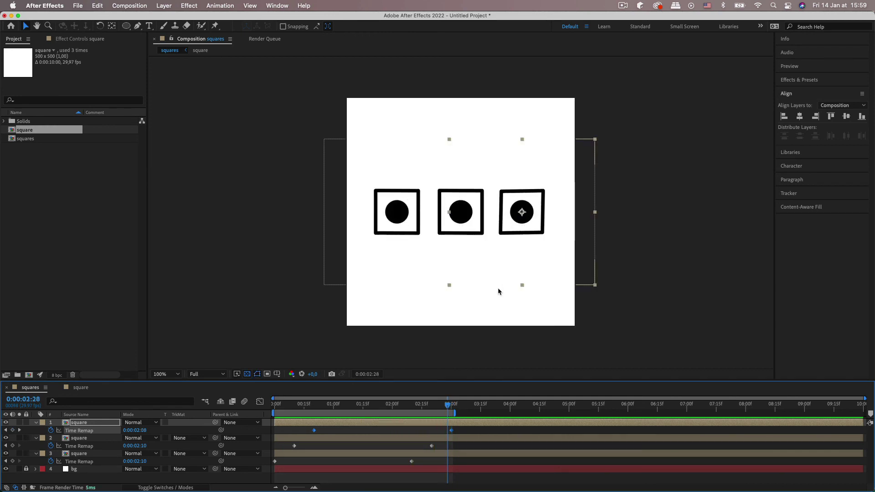
key(comma)
click(282, 93)
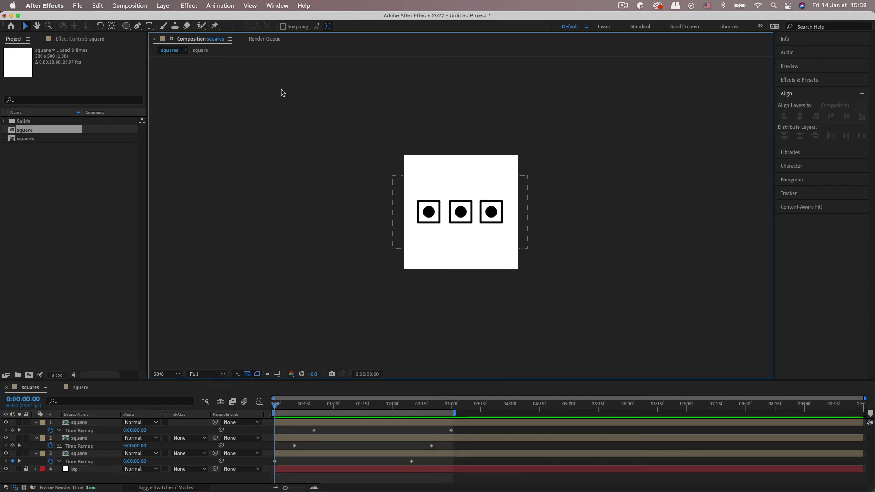
Open the LottieFiles extension in a widened panel and render the squares composition there to preview it
click(279, 6)
mouse_move(392, 59)
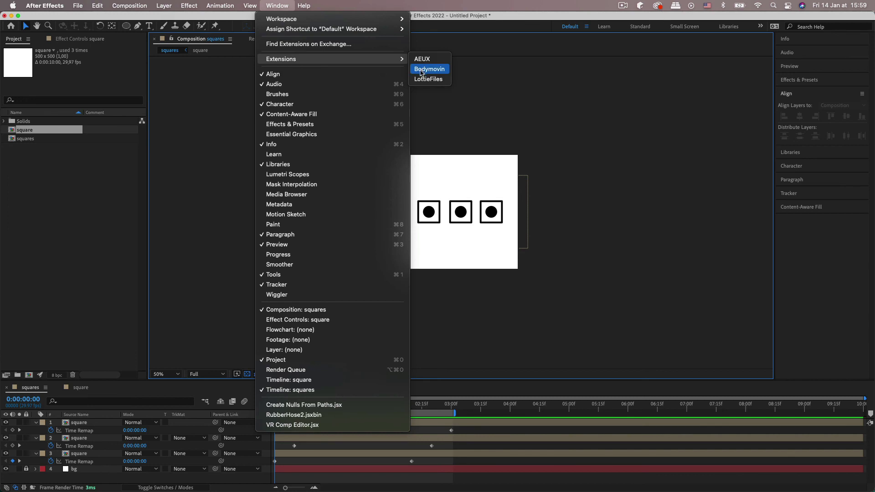
click(419, 79)
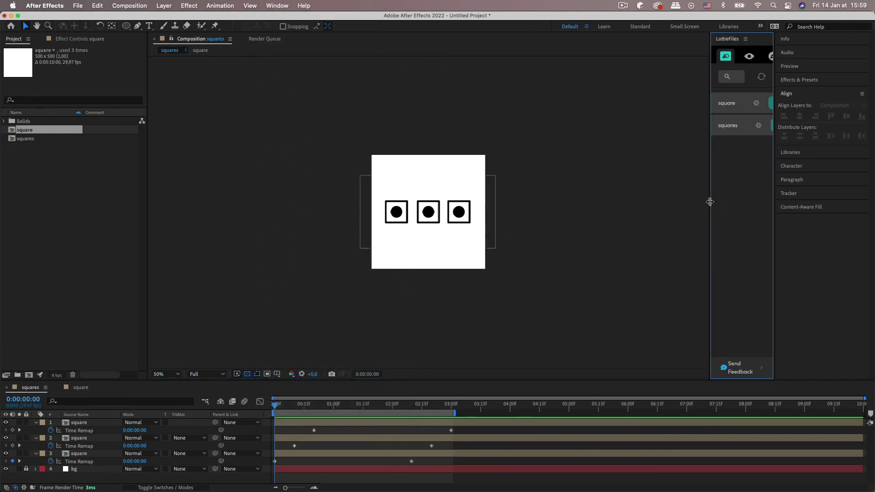
drag(709, 202, 489, 195)
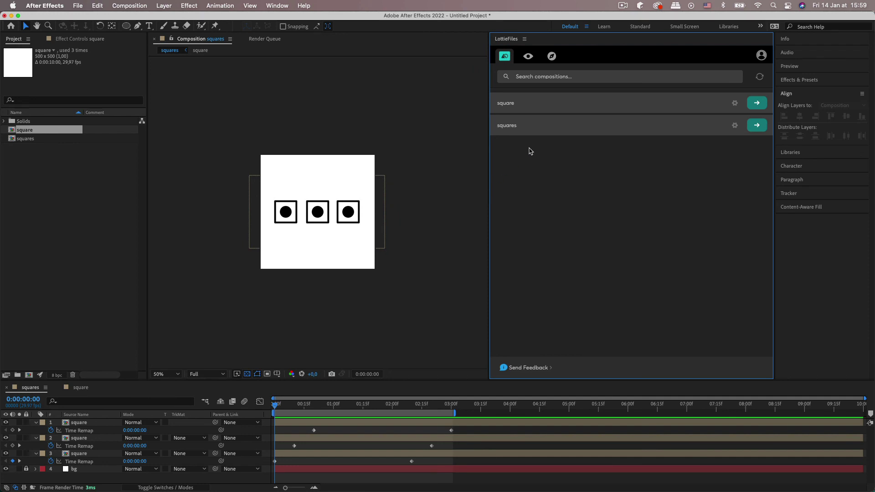
click(757, 126)
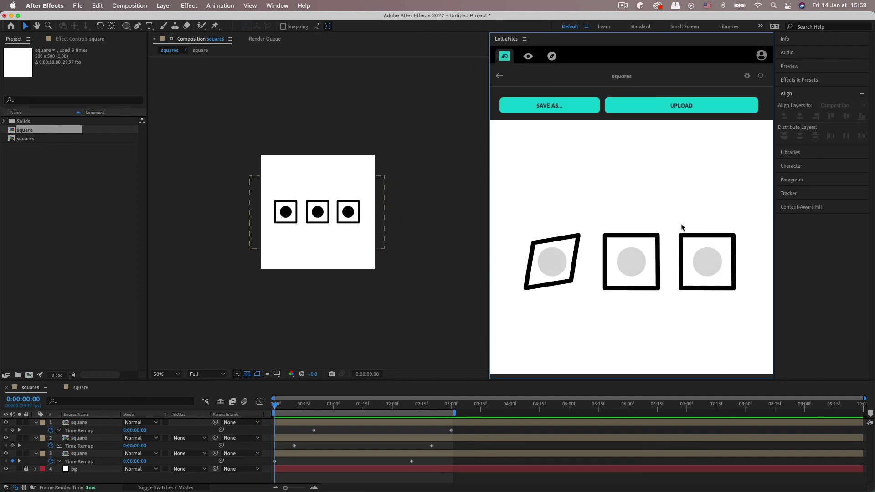
scroll(652, 239, down, 2)
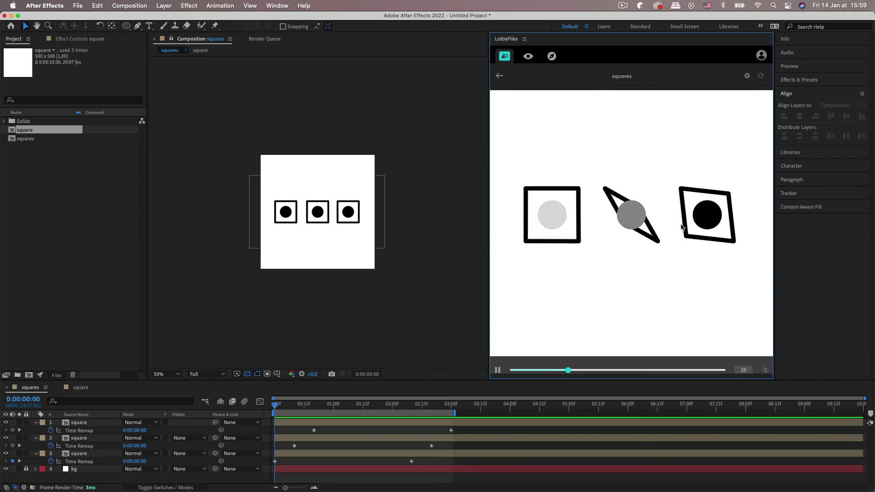